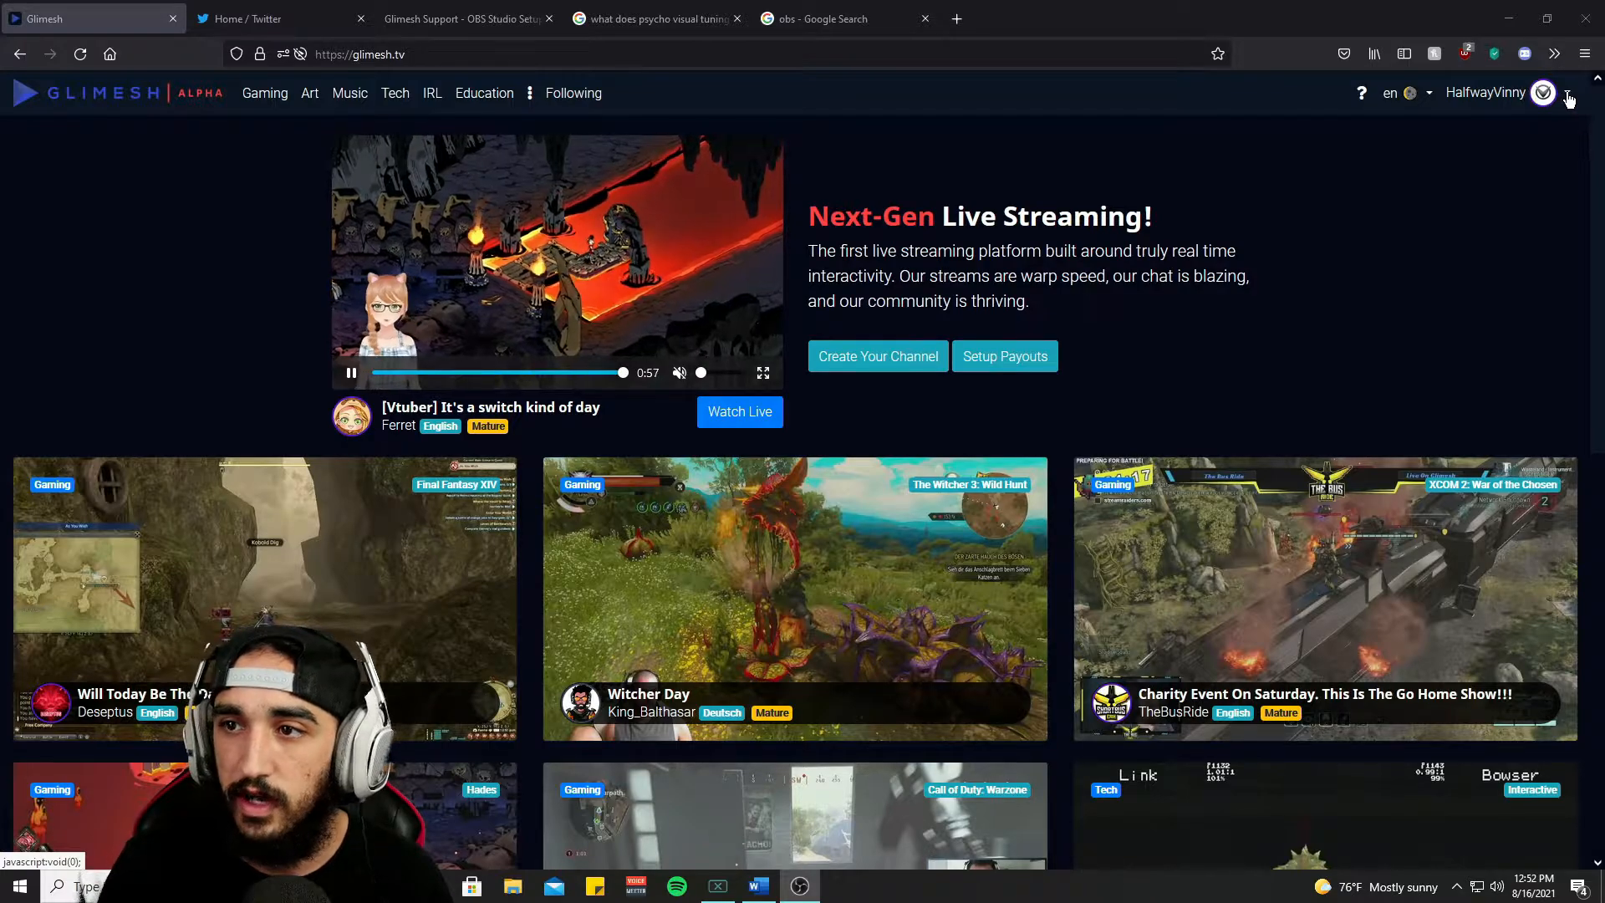
- Open the Glimesh account's channel settings page and look over its streaming setup and stream key sections
{"action": "left_click", "coordinate": [1569, 99]}
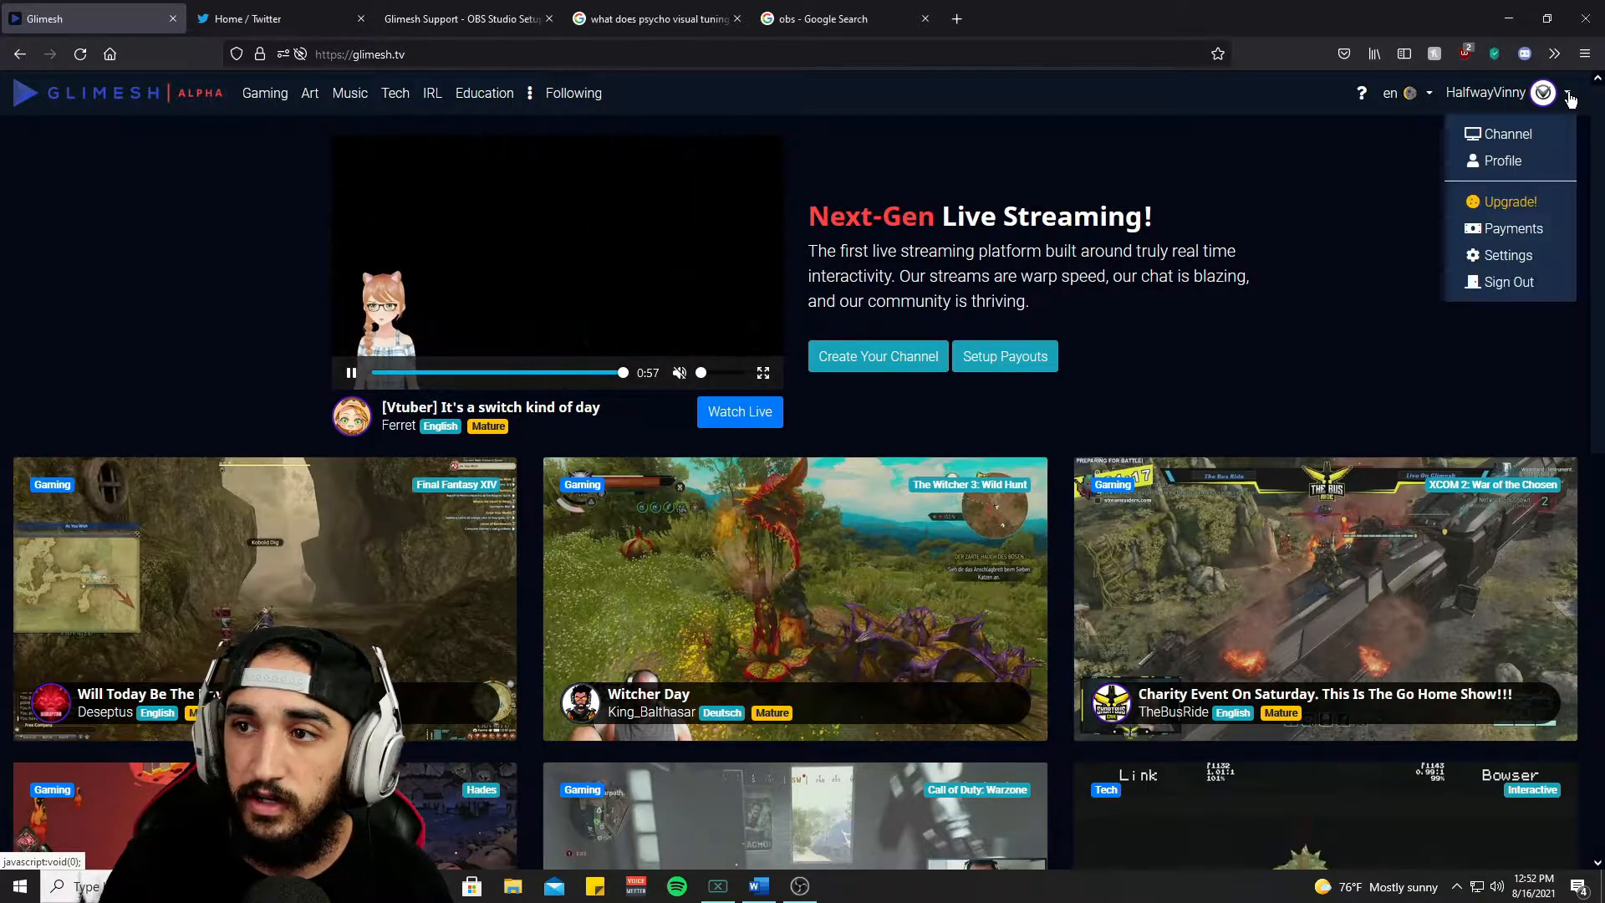
{"action": "left_click", "coordinate": [1526, 259]}
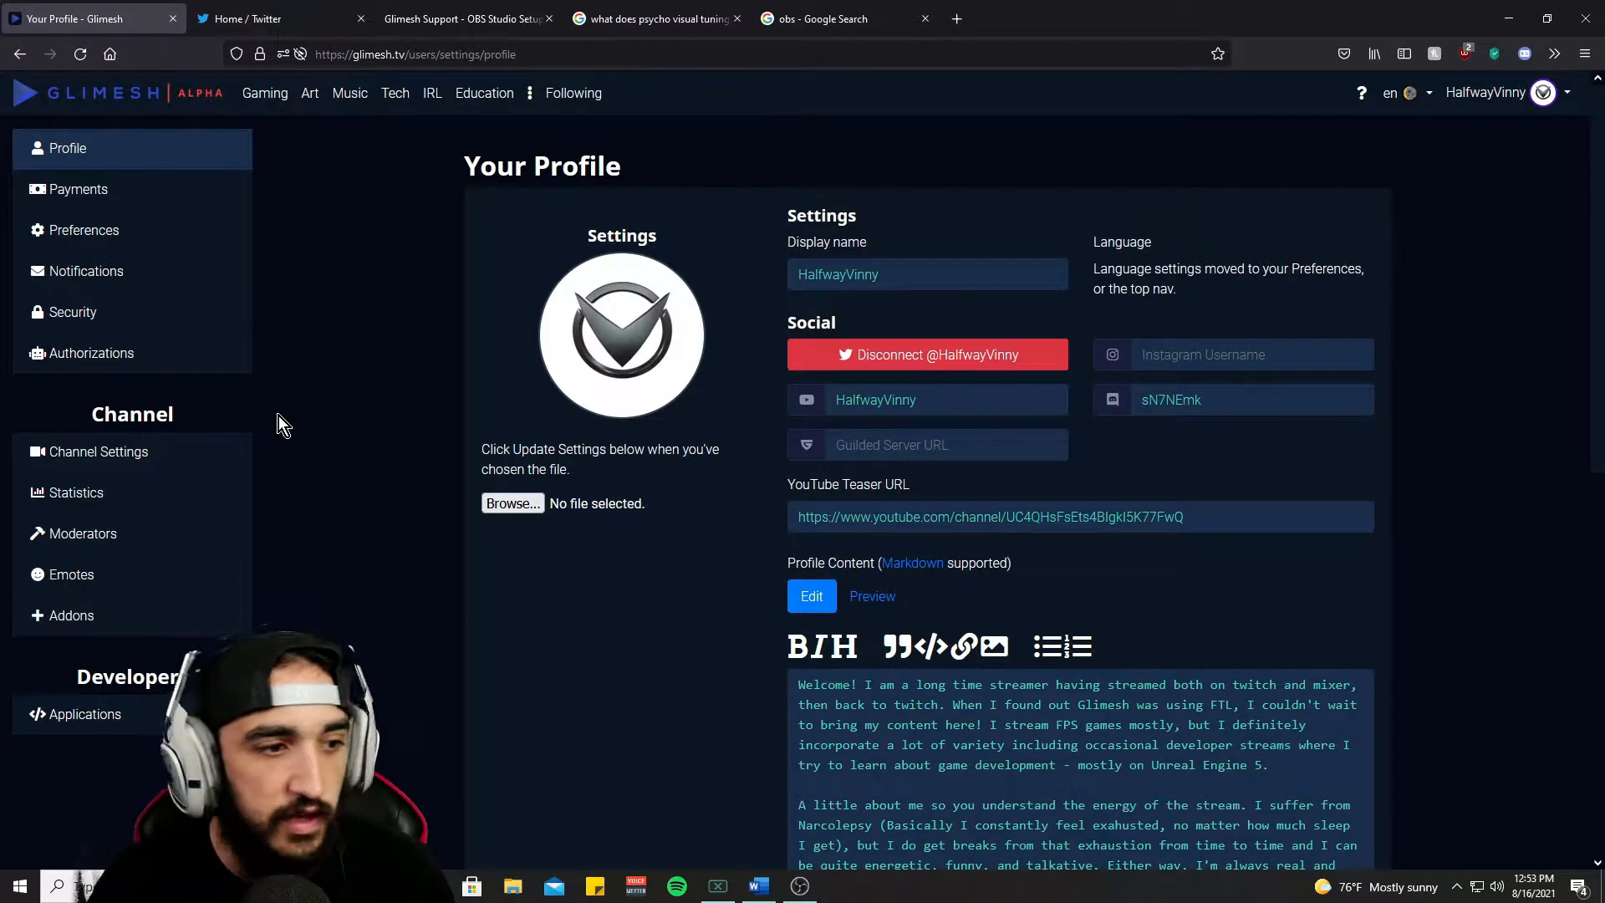
{"action": "left_click", "coordinate": [138, 461]}
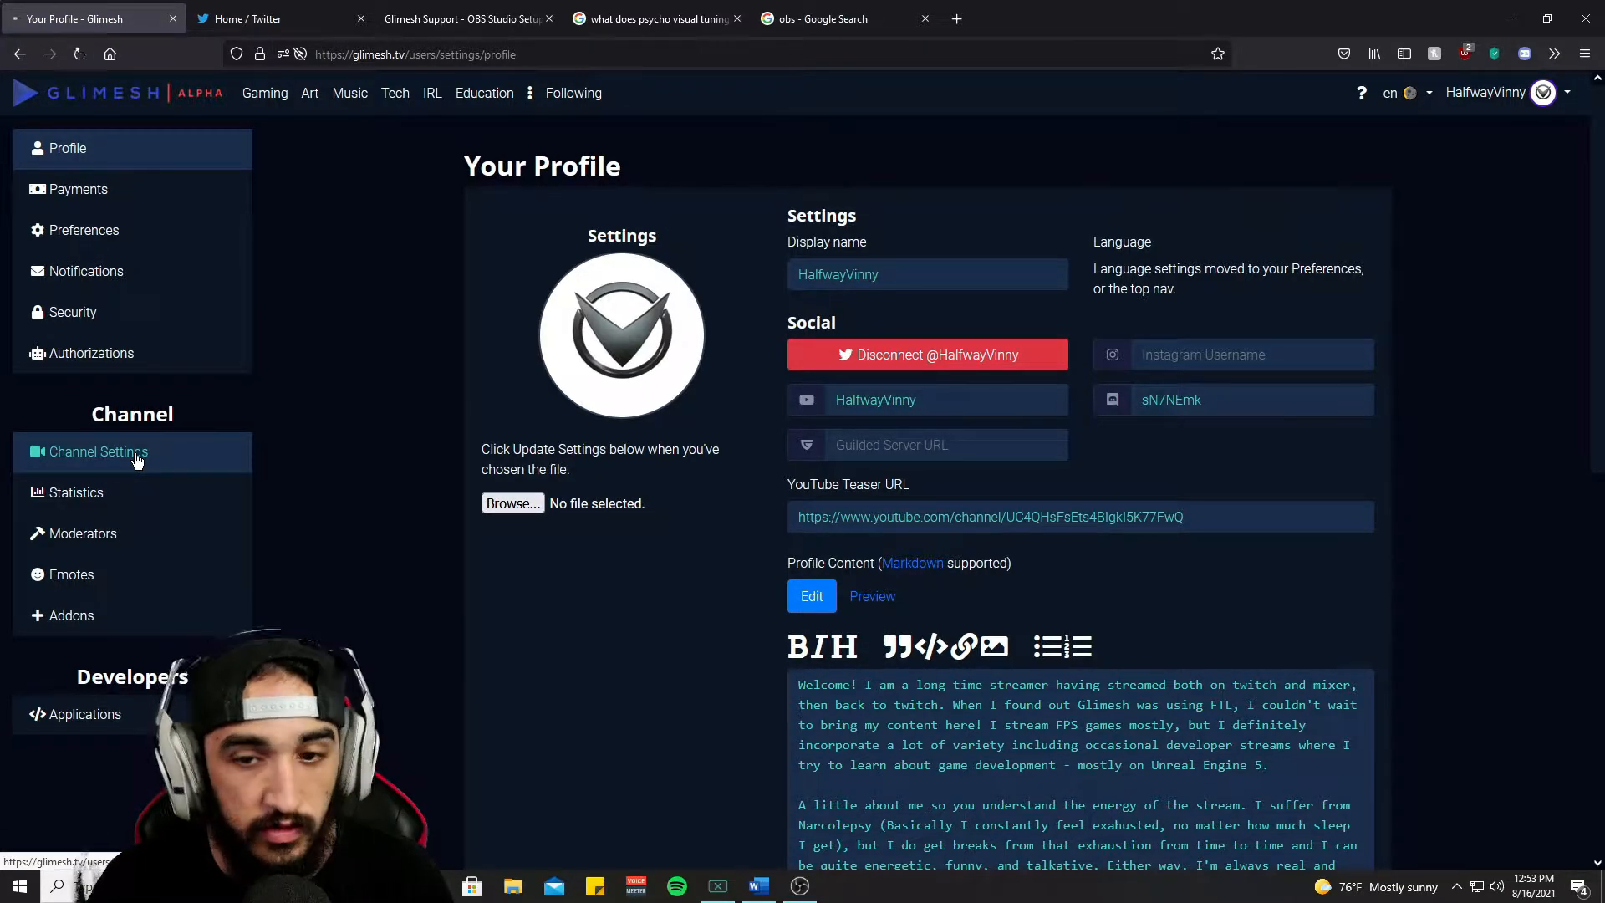
{"action": "scroll", "coordinate": [414, 378], "scroll_direction": "down", "scroll_amount": 2}
{"action": "scroll", "coordinate": [502, 361], "scroll_direction": "up", "scroll_amount": 2}
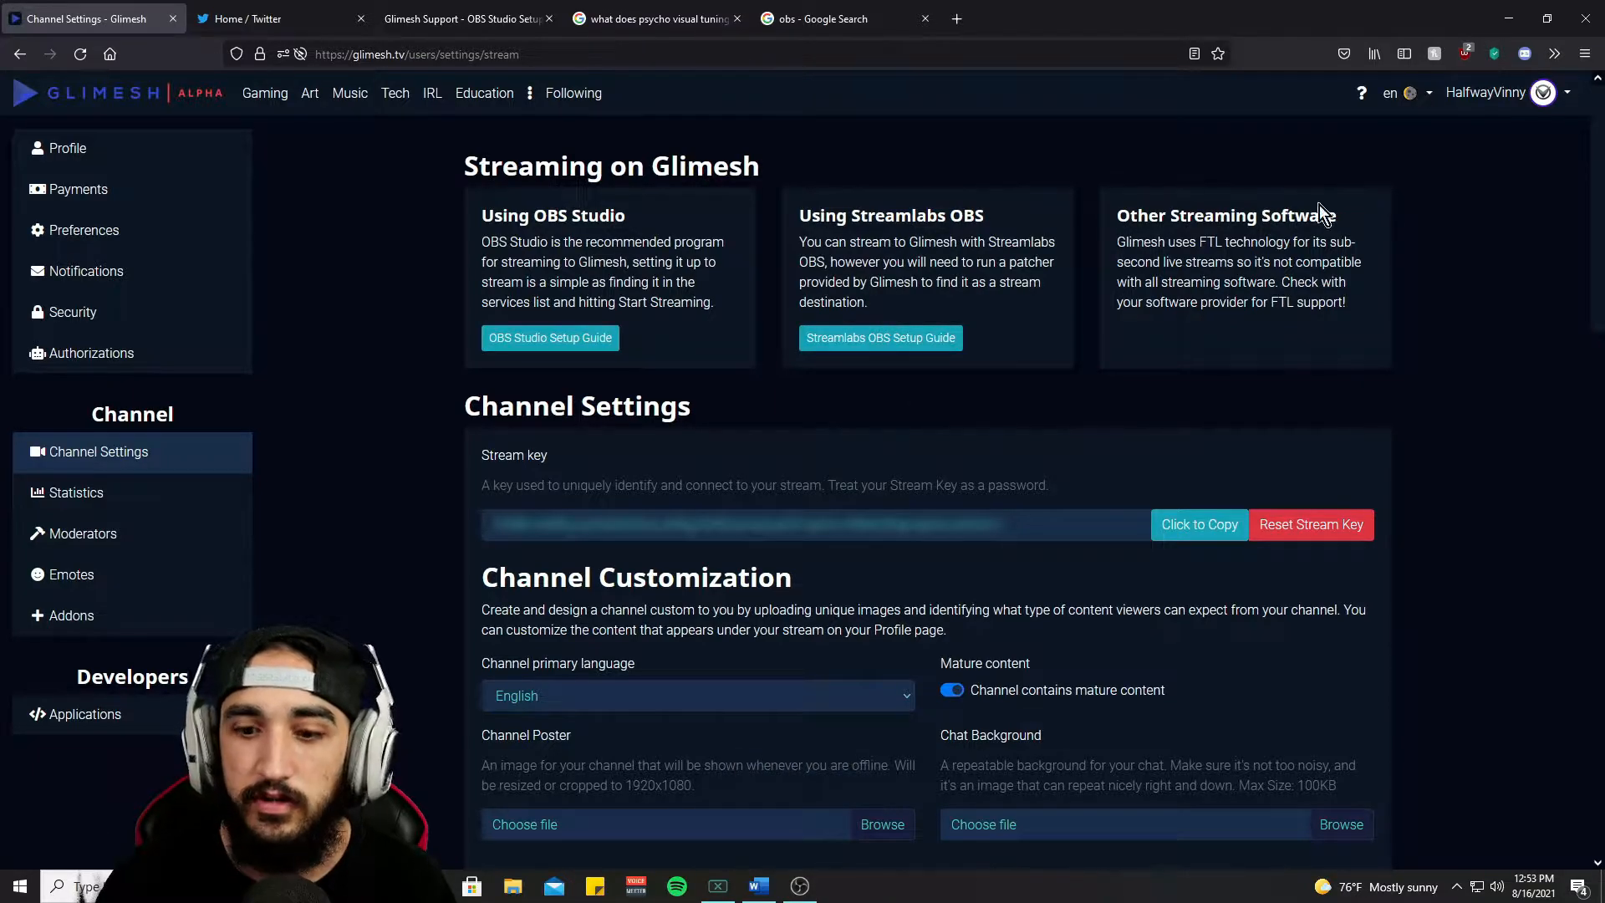
- Switch to OBS, shrink its window and place it over the Glimesh channel settings page
{"action": "mouse_move", "coordinate": [806, 888]}
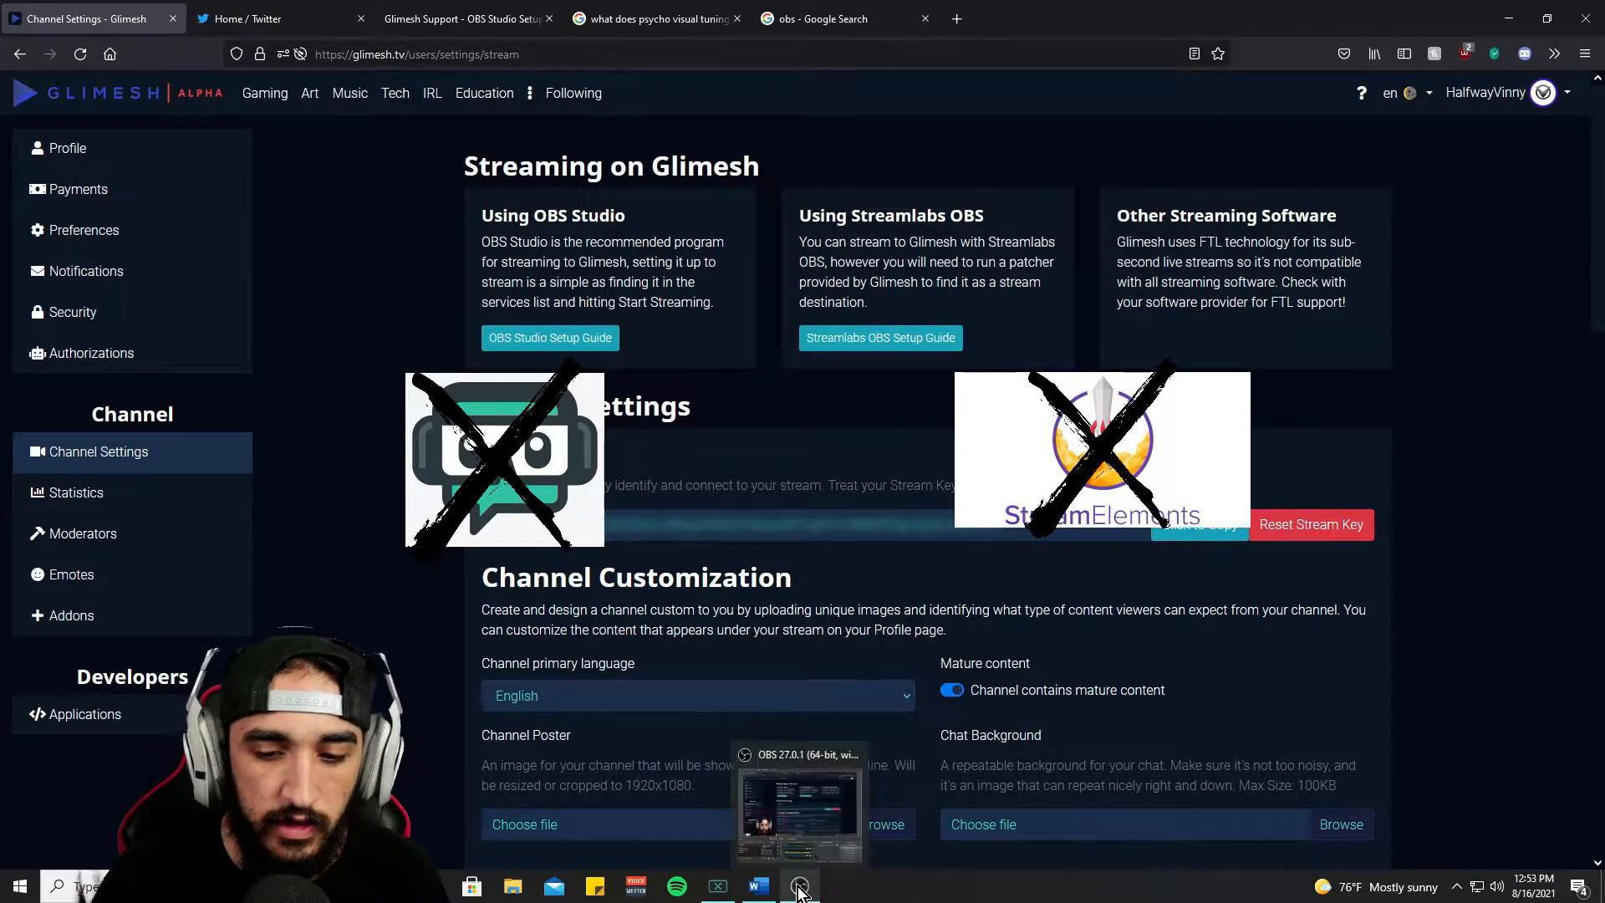
{"action": "left_click", "coordinate": [844, 854]}
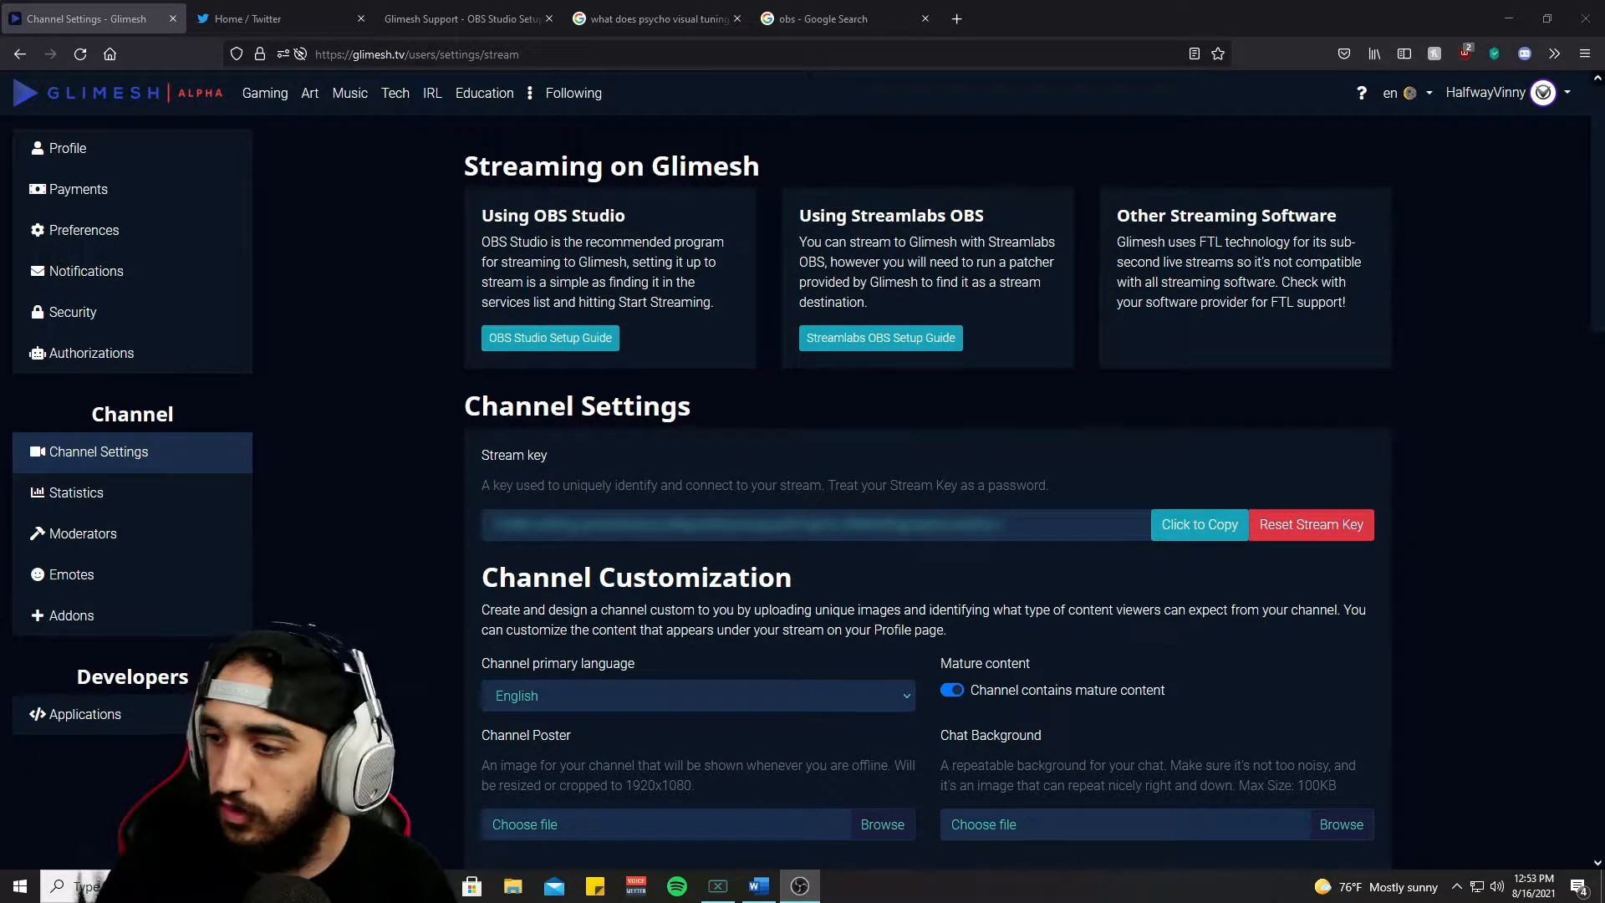
{"action": "left_click_drag", "start_coordinate": [1604, 786], "coordinate": [1269, 132]}
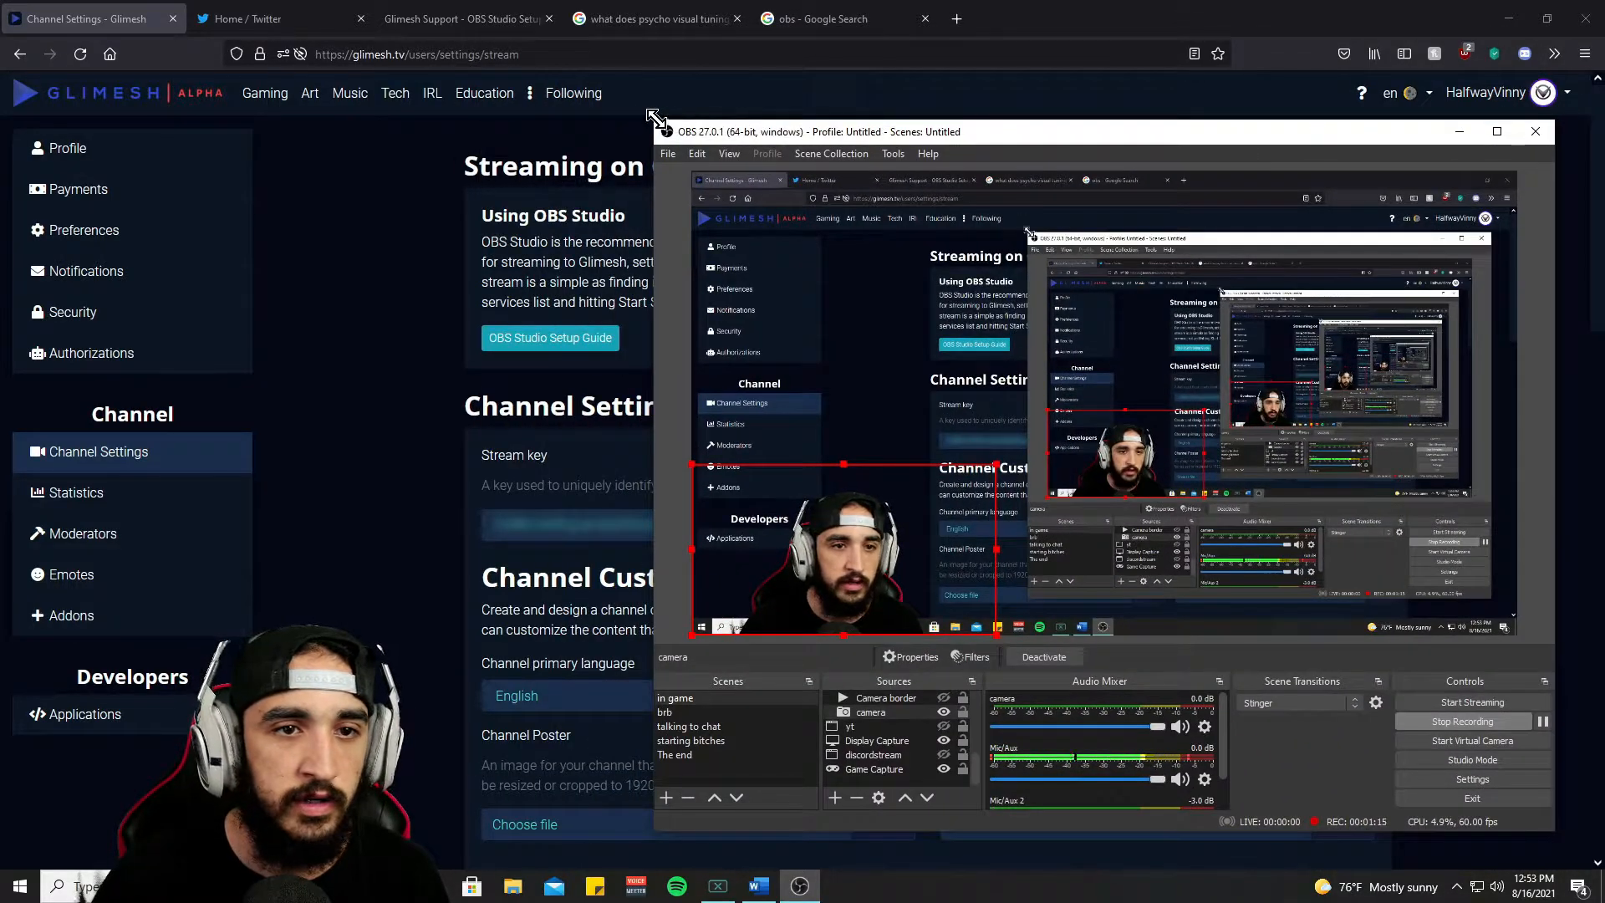
{"action": "left_click_drag", "start_coordinate": [656, 119], "coordinate": [836, 255]}
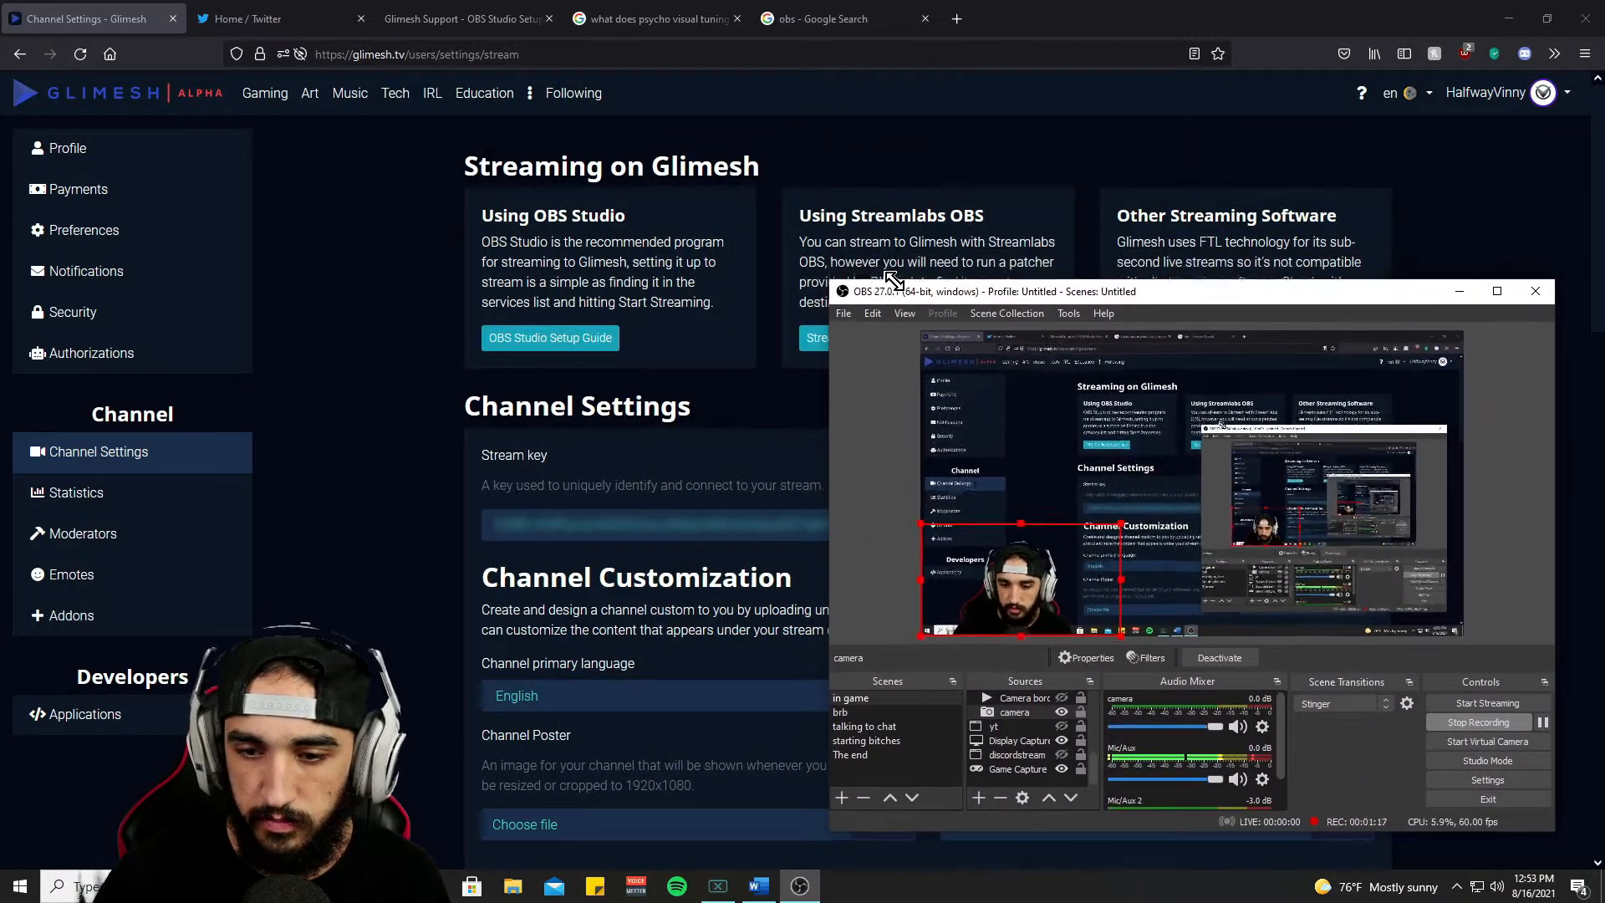
{"action": "left_click_drag", "start_coordinate": [983, 278], "coordinate": [933, 240]}
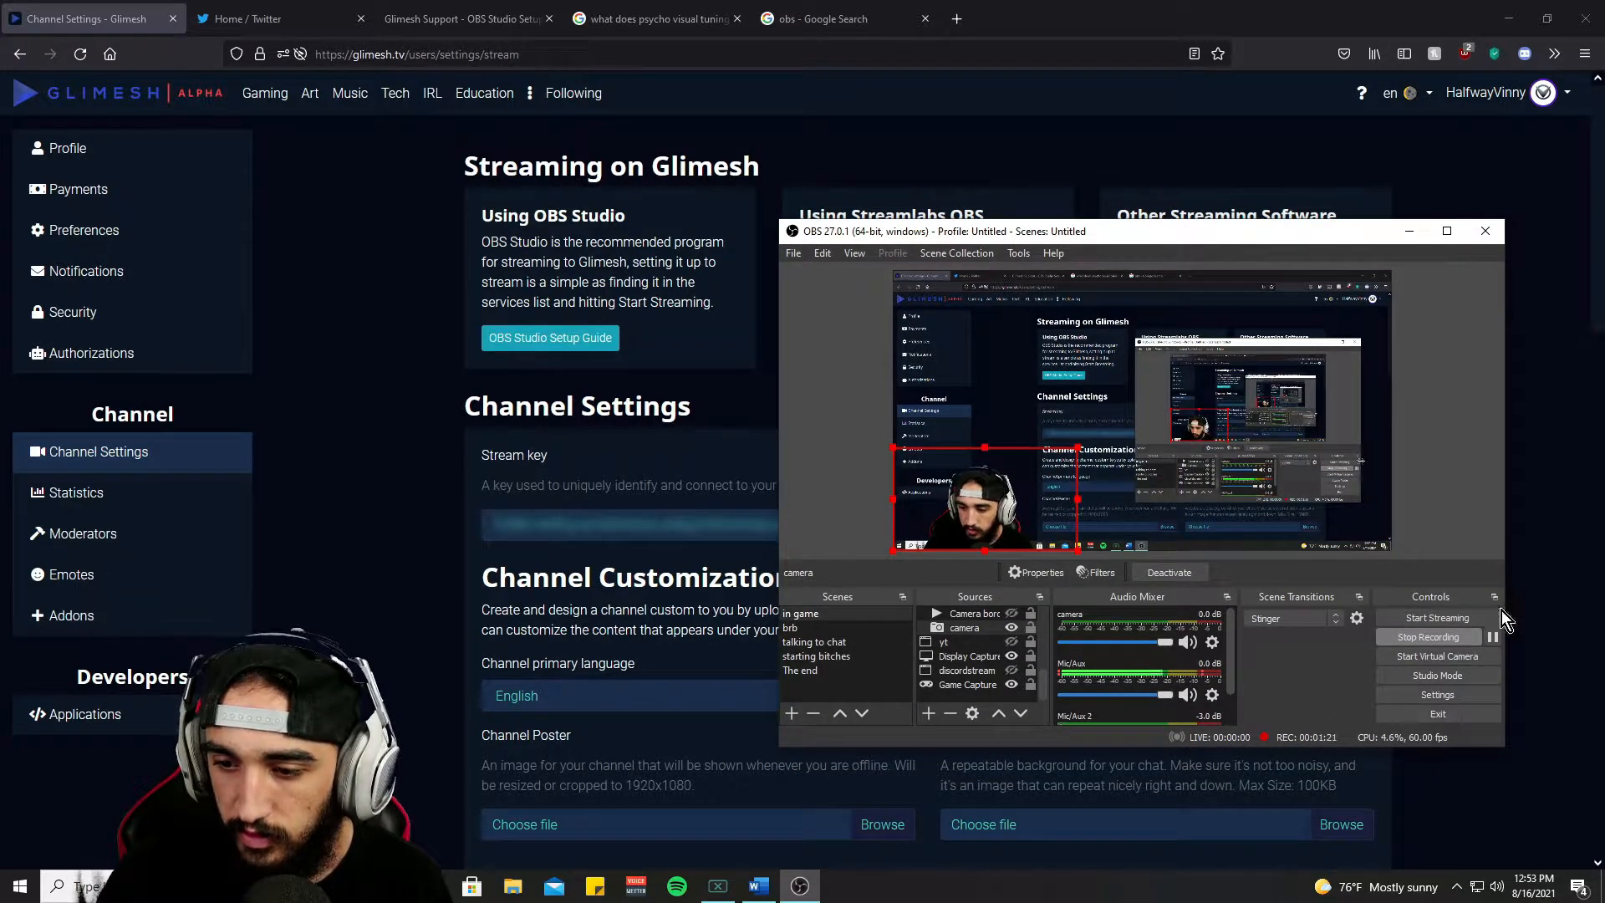
- Open the OBS settings and look through the General options
{"action": "left_click", "coordinate": [1455, 695]}
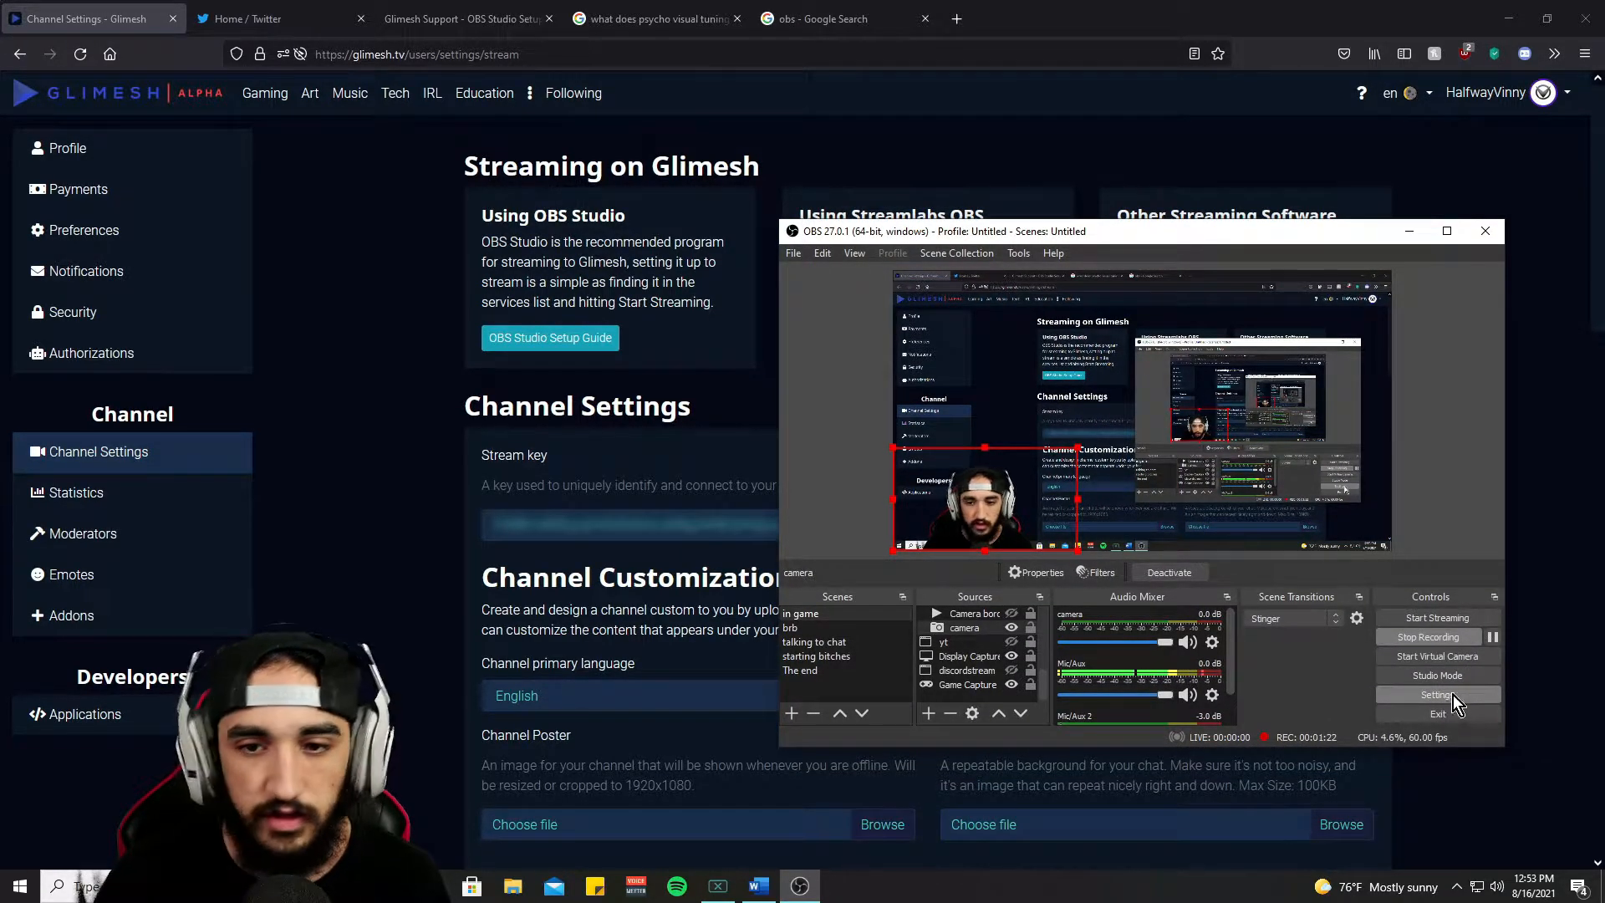
{"action": "left_click_drag", "start_coordinate": [1150, 181], "coordinate": [1105, 167]}
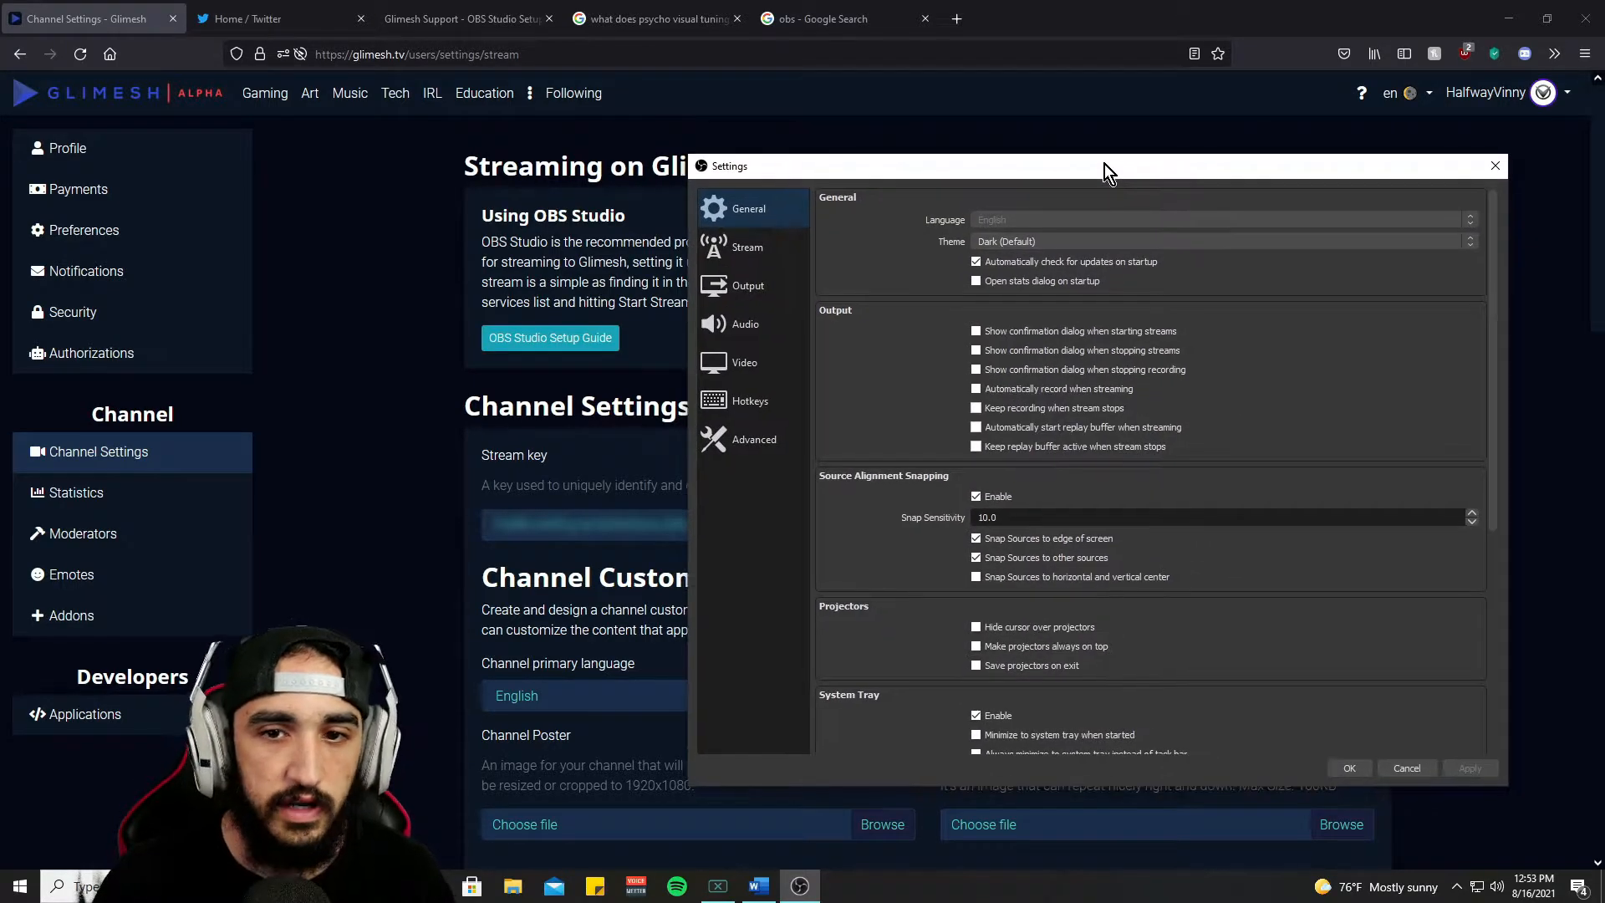
{"action": "scroll", "coordinate": [1087, 568], "scroll_direction": "down", "scroll_amount": 5}
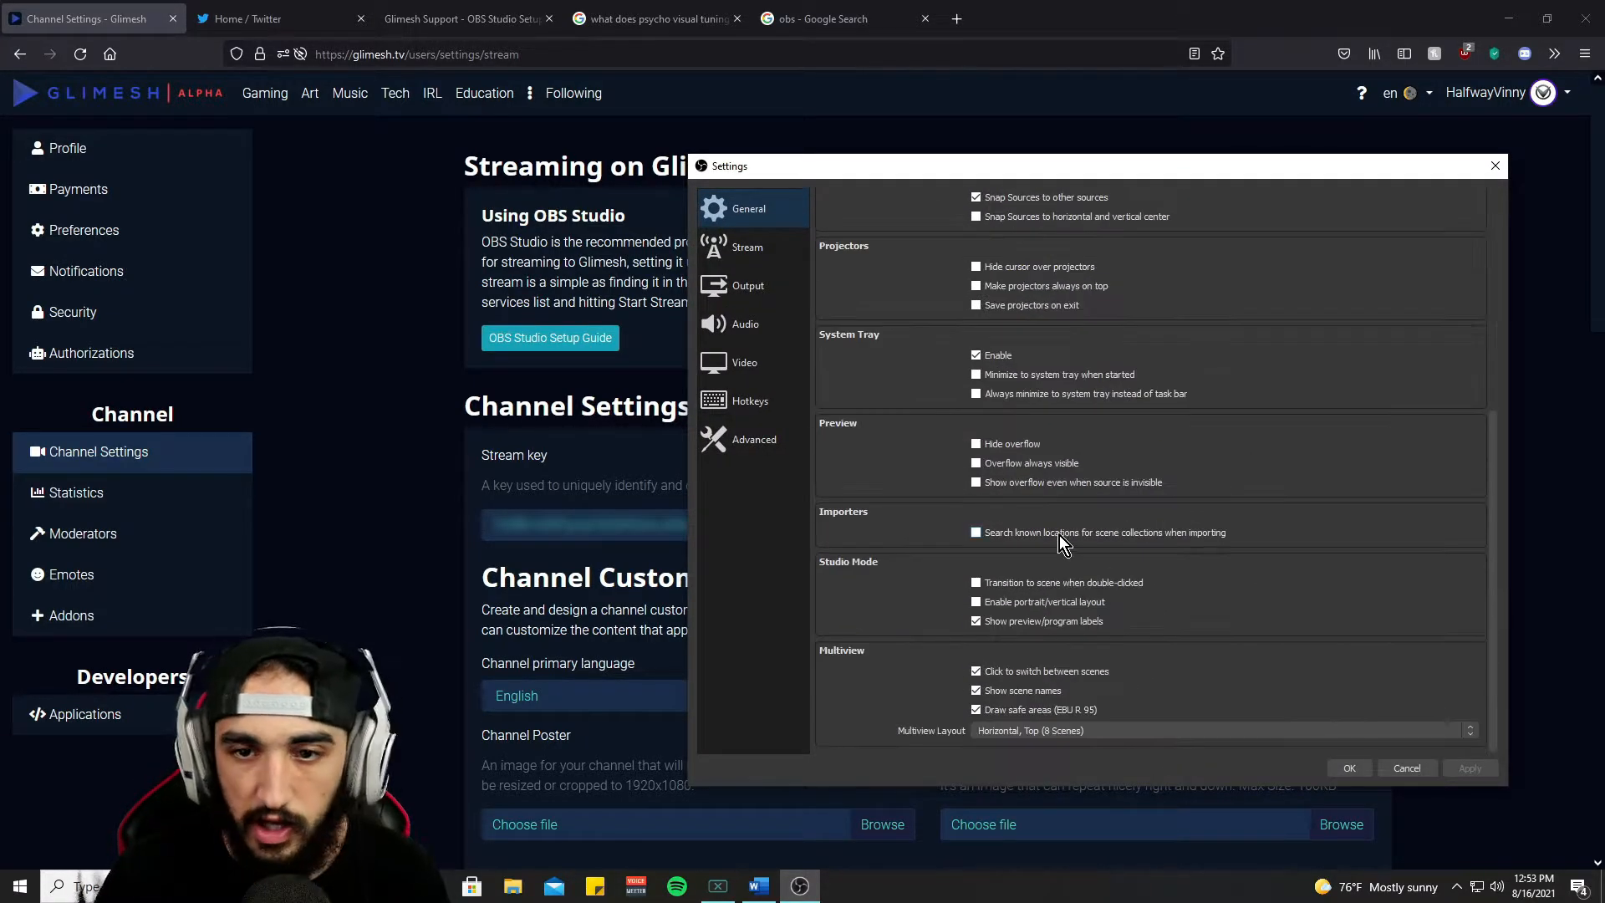
{"action": "scroll", "coordinate": [1049, 514], "scroll_direction": "up", "scroll_amount": 14}
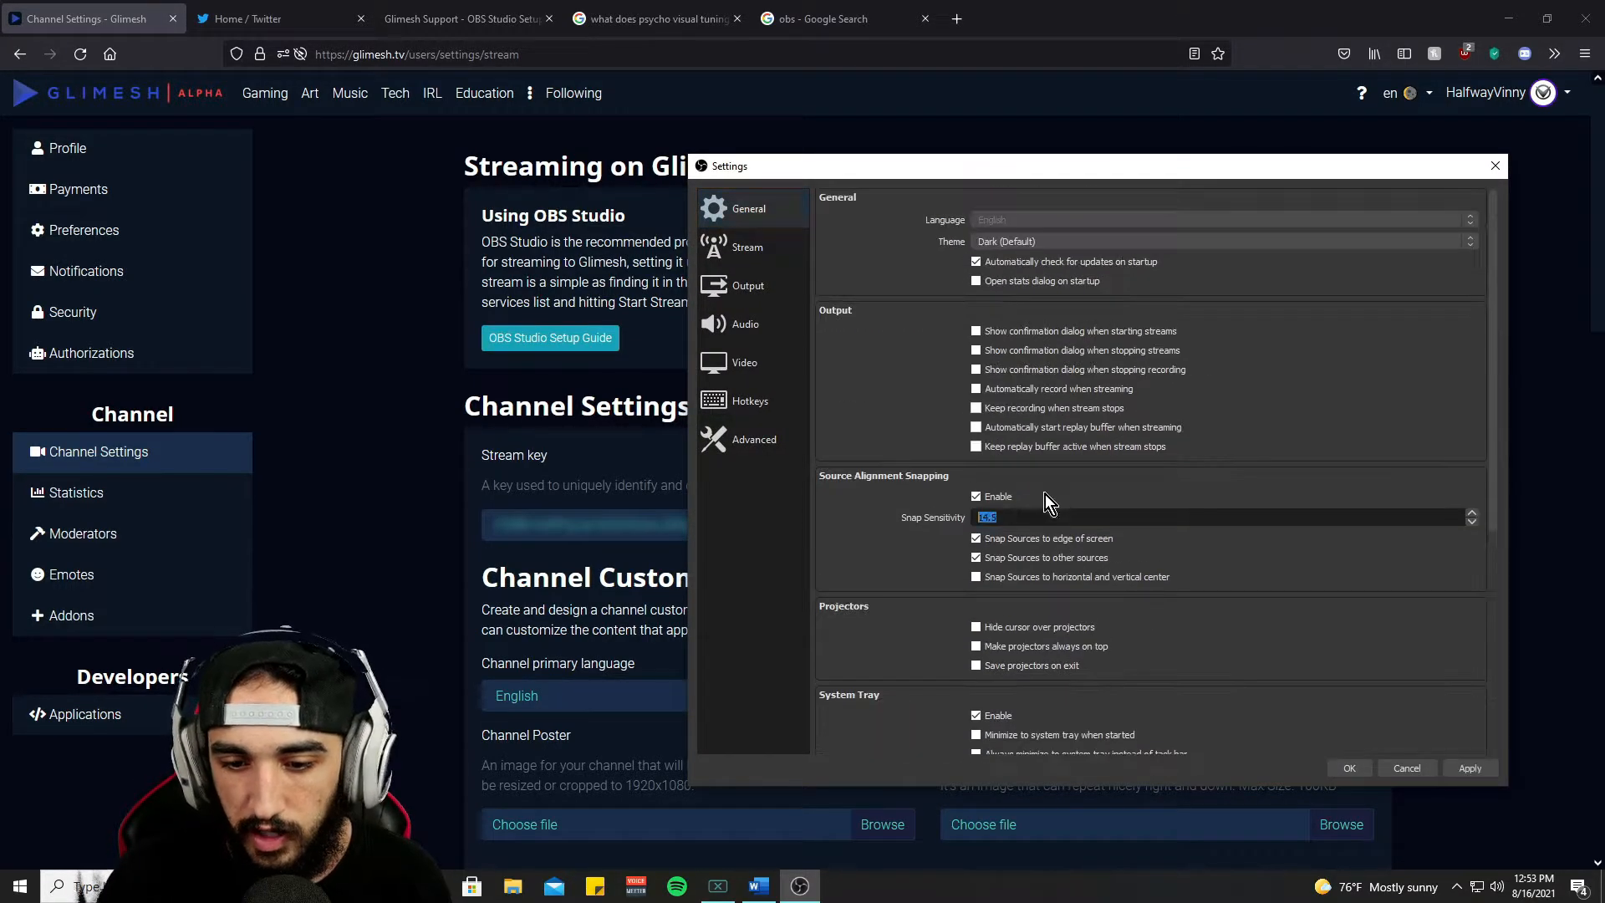
- Review the available streaming services and regional servers in the Stream settings
{"action": "left_click", "coordinate": [760, 253]}
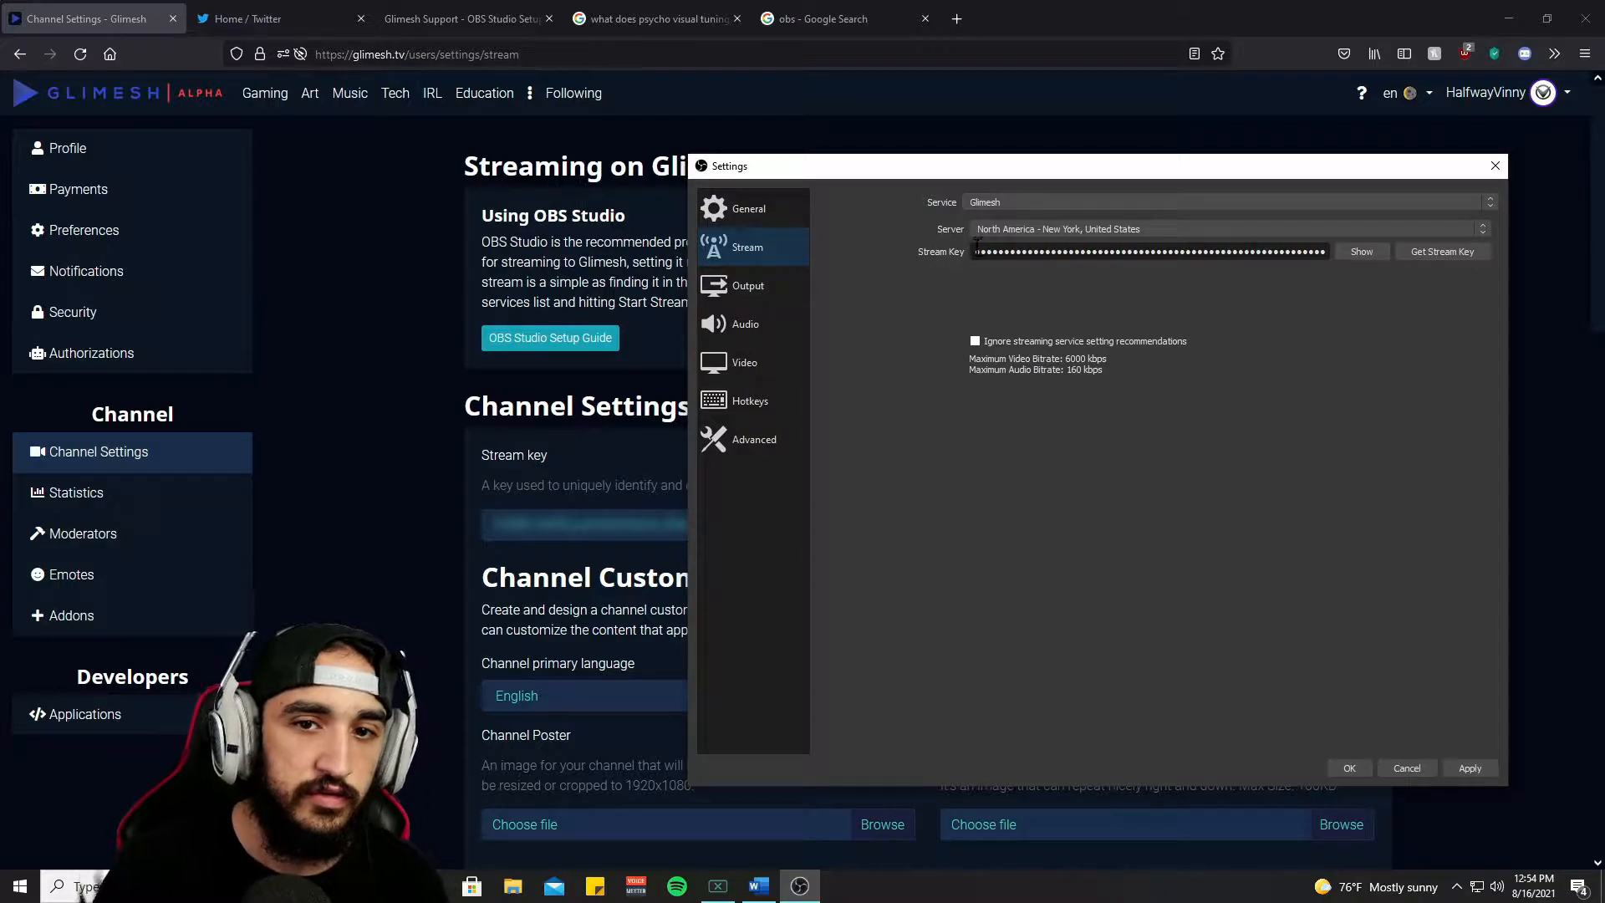
{"action": "left_click", "coordinate": [1030, 206]}
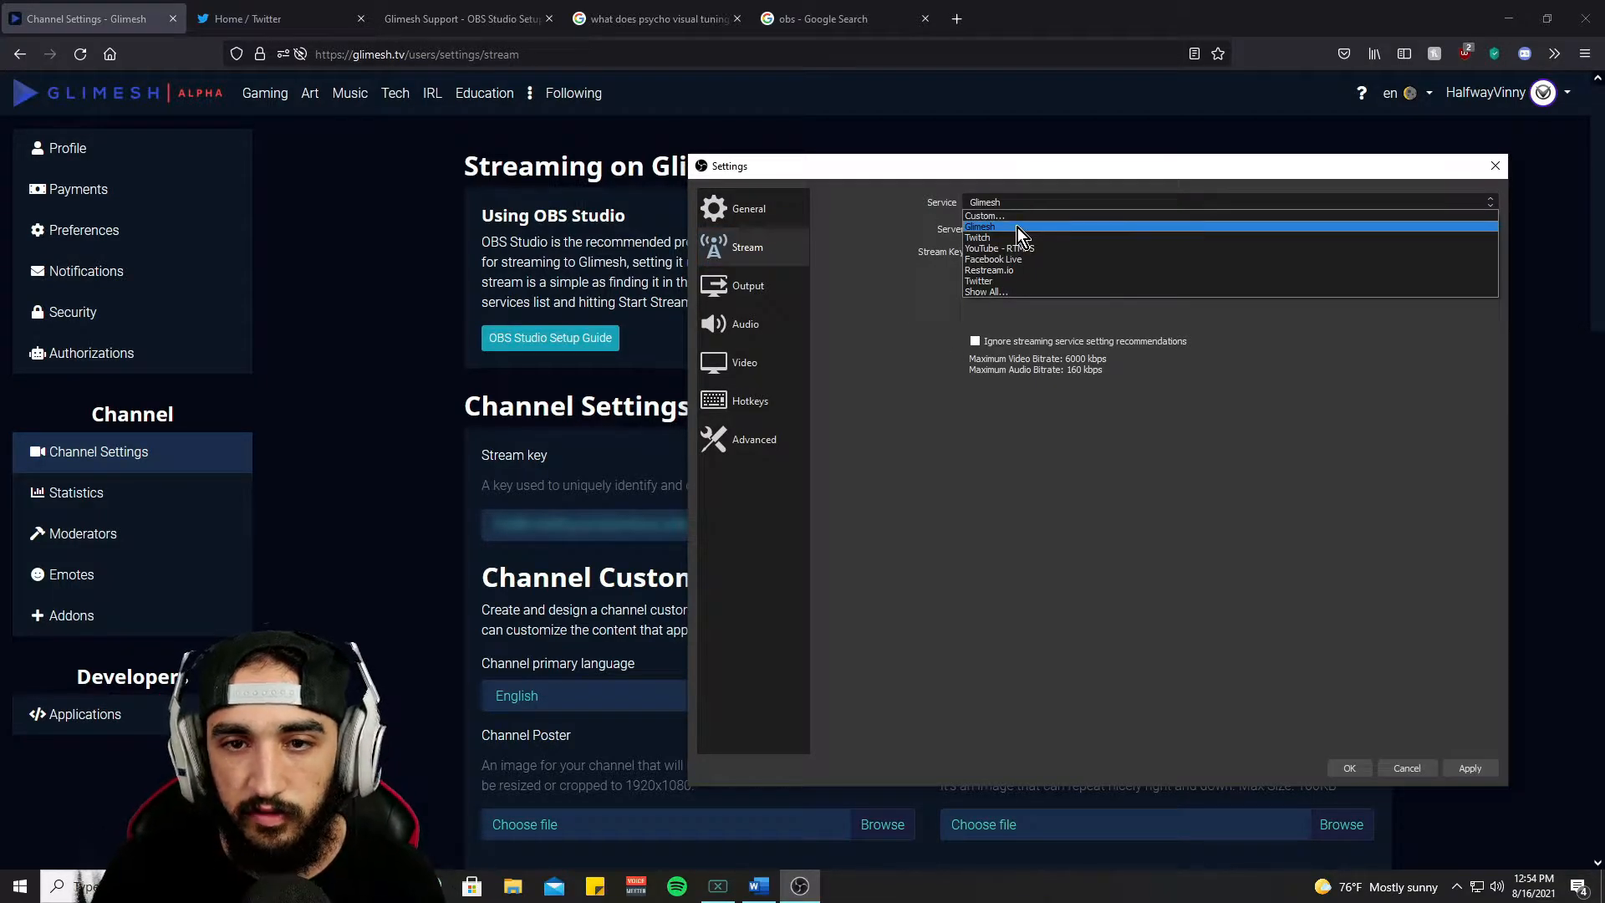
{"action": "left_click", "coordinate": [846, 233]}
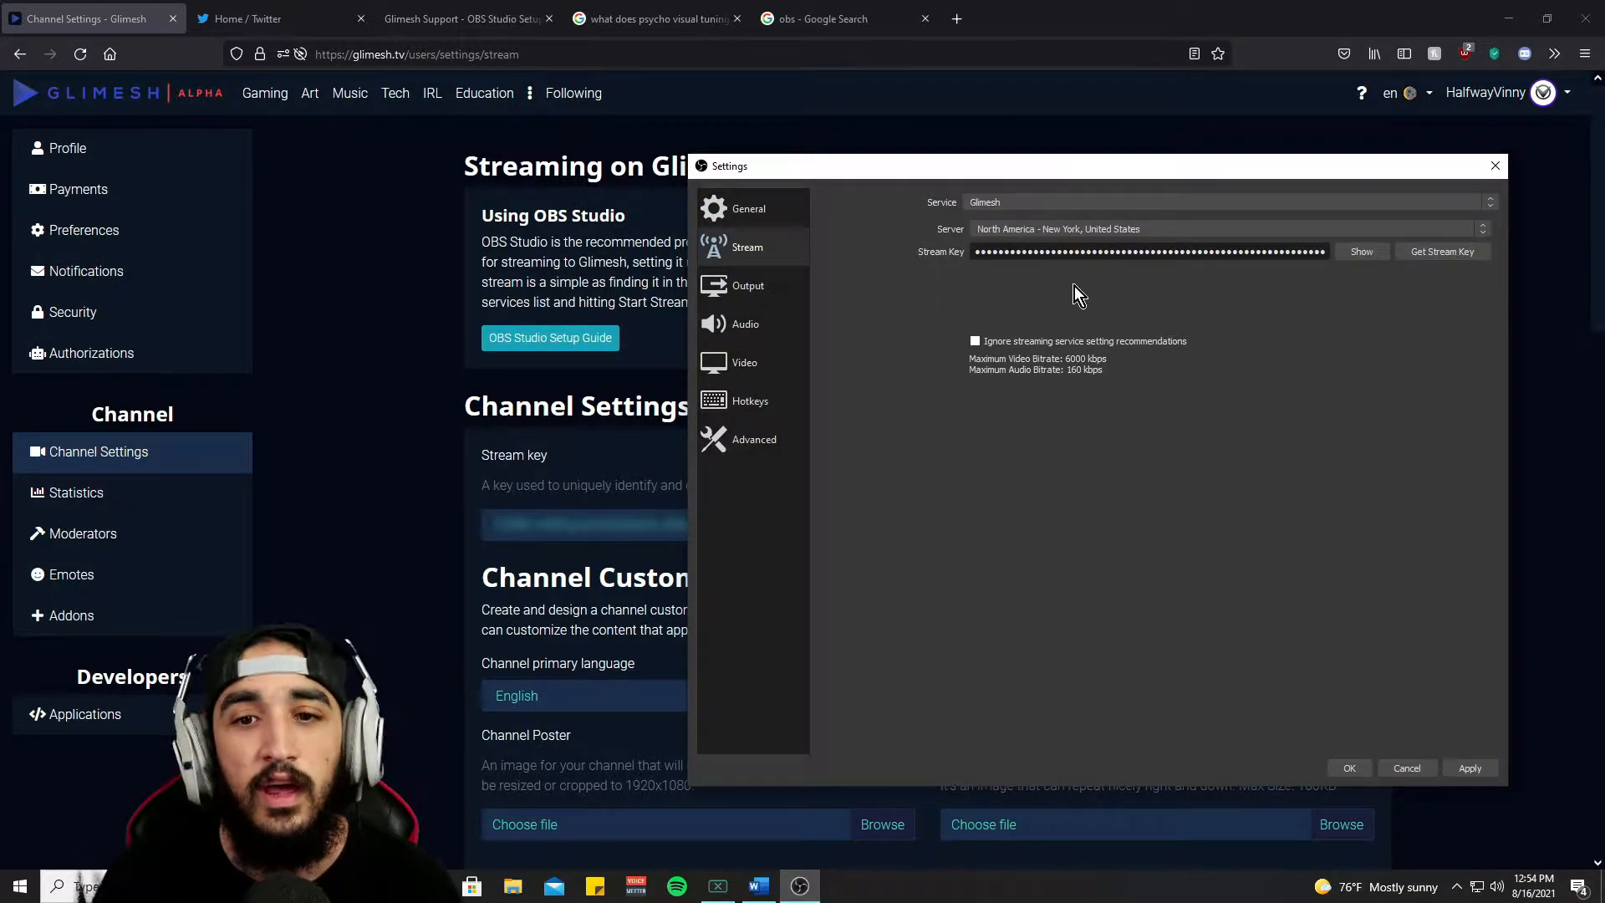
{"action": "left_click", "coordinate": [1045, 232]}
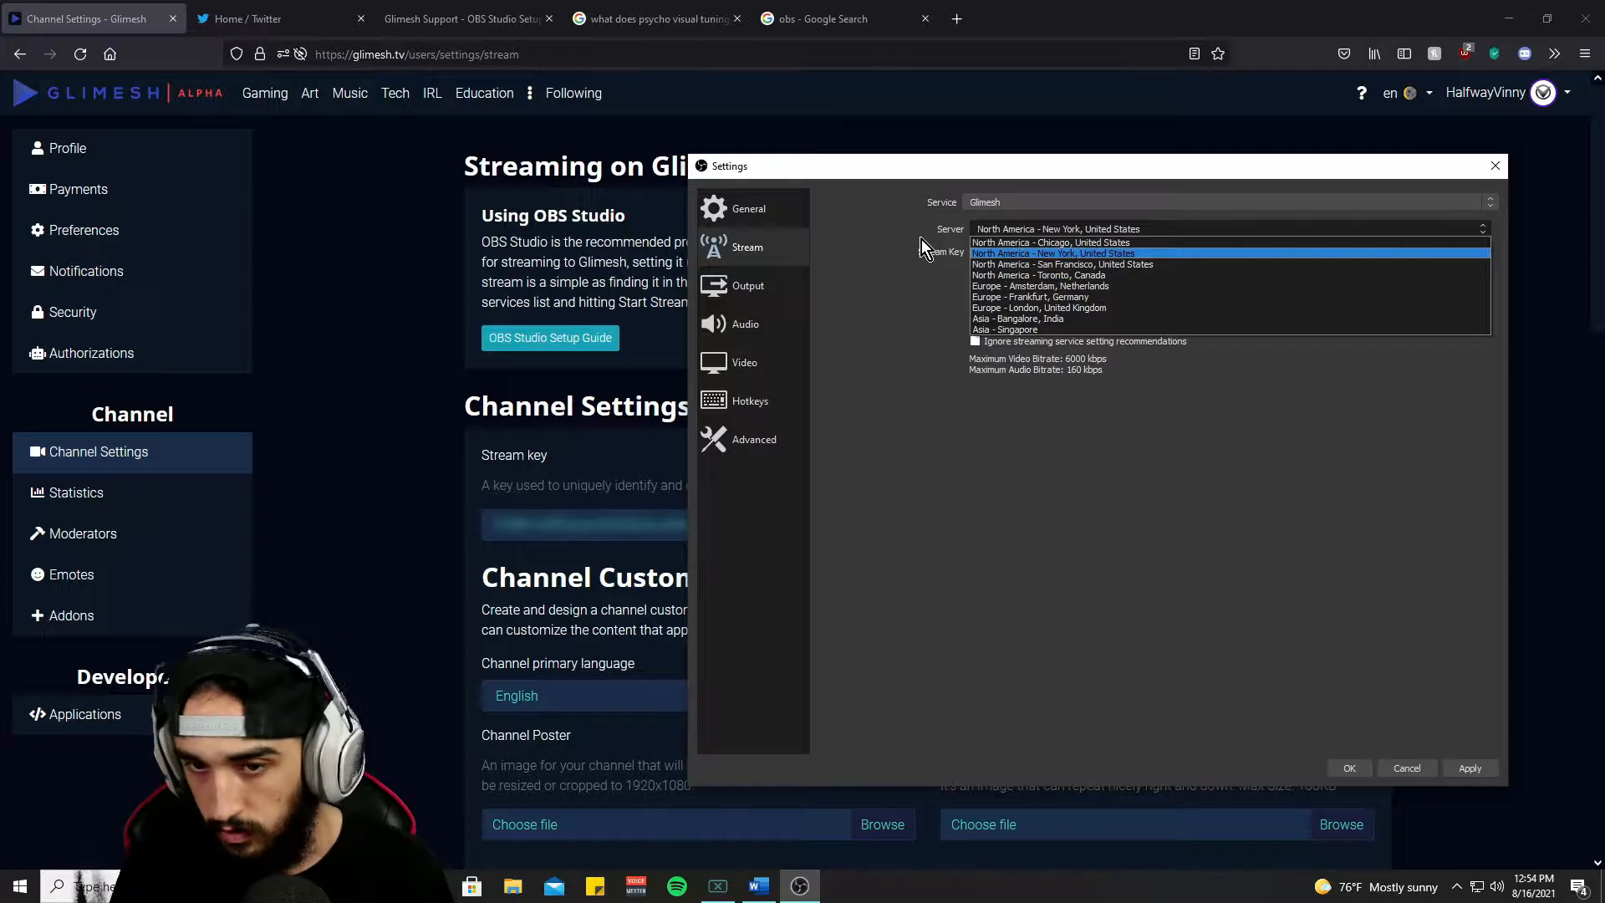
{"action": "left_click", "coordinate": [868, 249]}
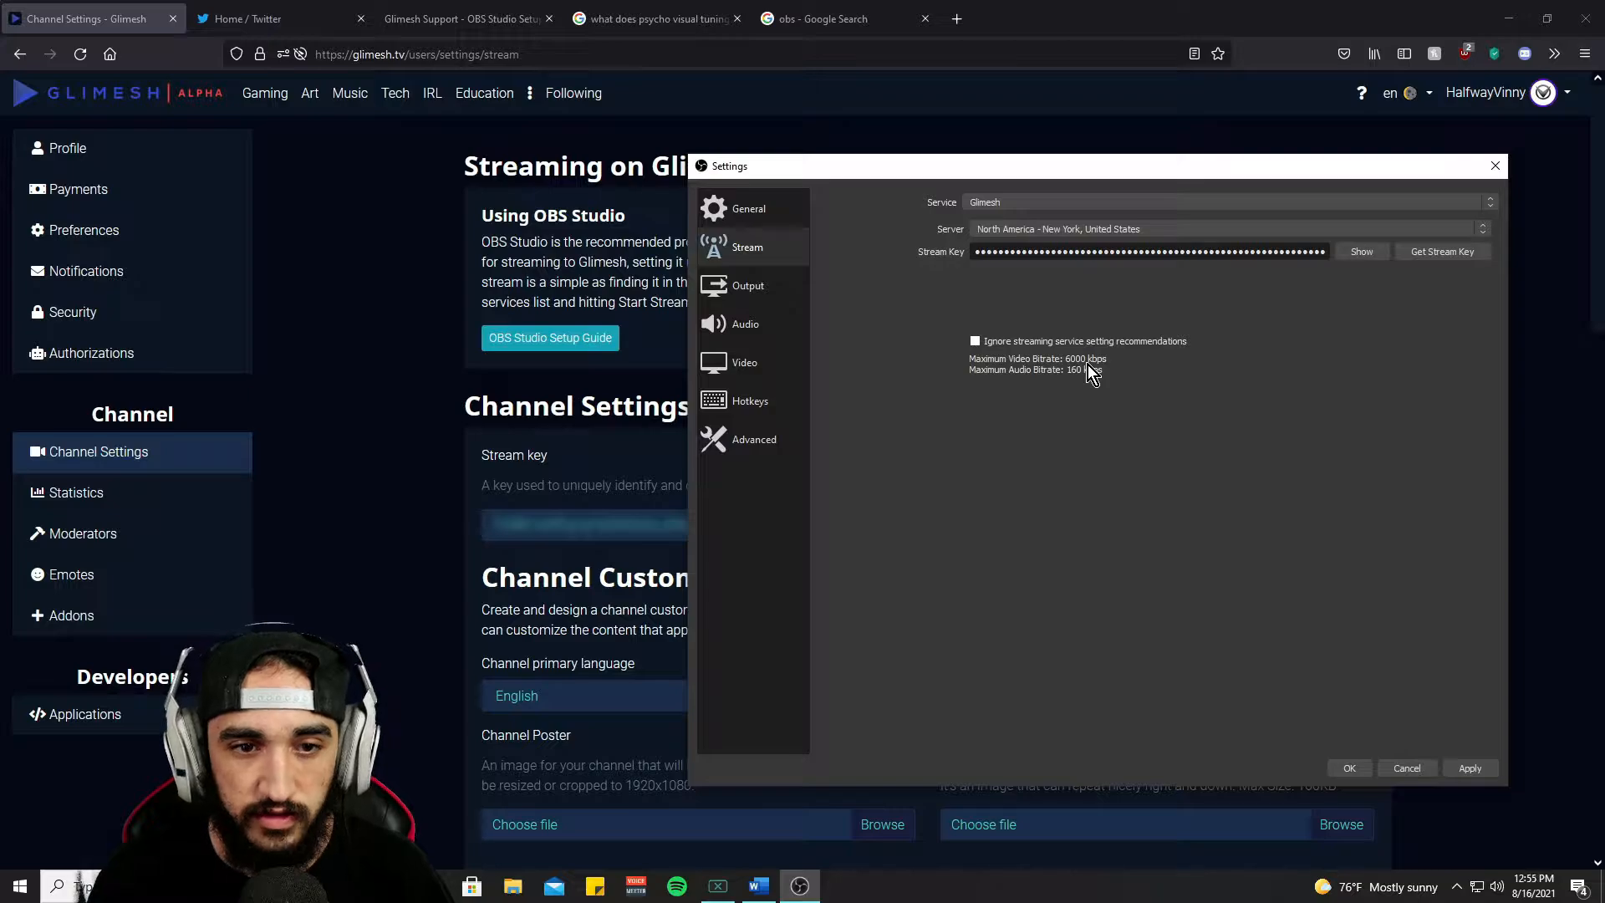
- Examine the streaming Output settings, including the encoder, rescale, rate control, bitrate and keyframe options
{"action": "left_click", "coordinate": [759, 288]}
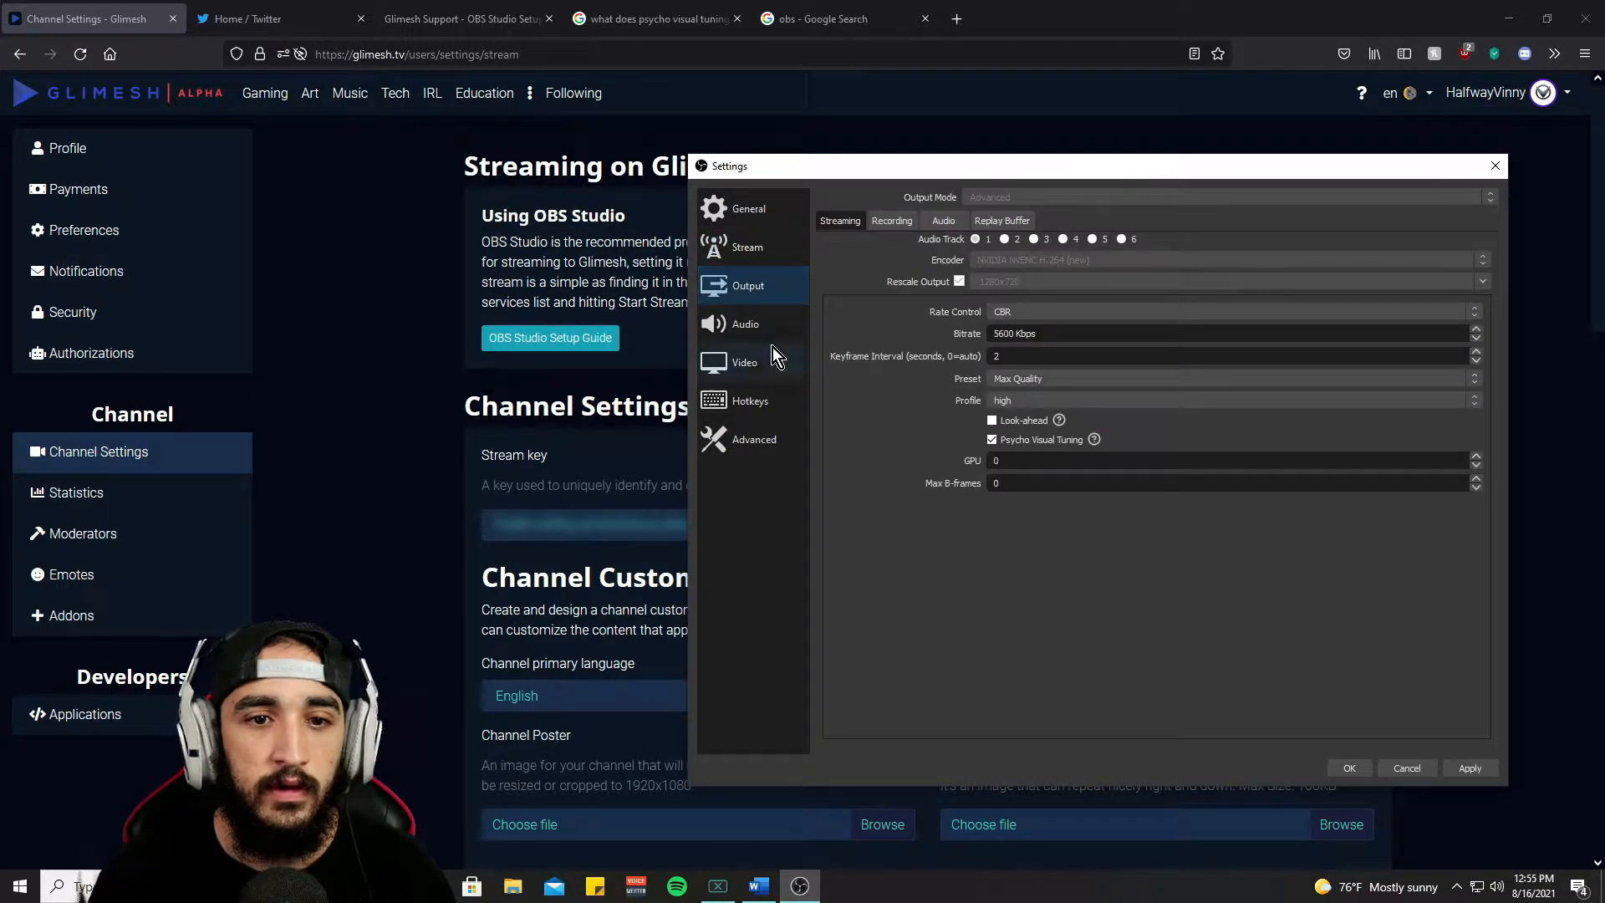
{"action": "left_click", "coordinate": [744, 251]}
{"action": "left_click", "coordinate": [745, 289]}
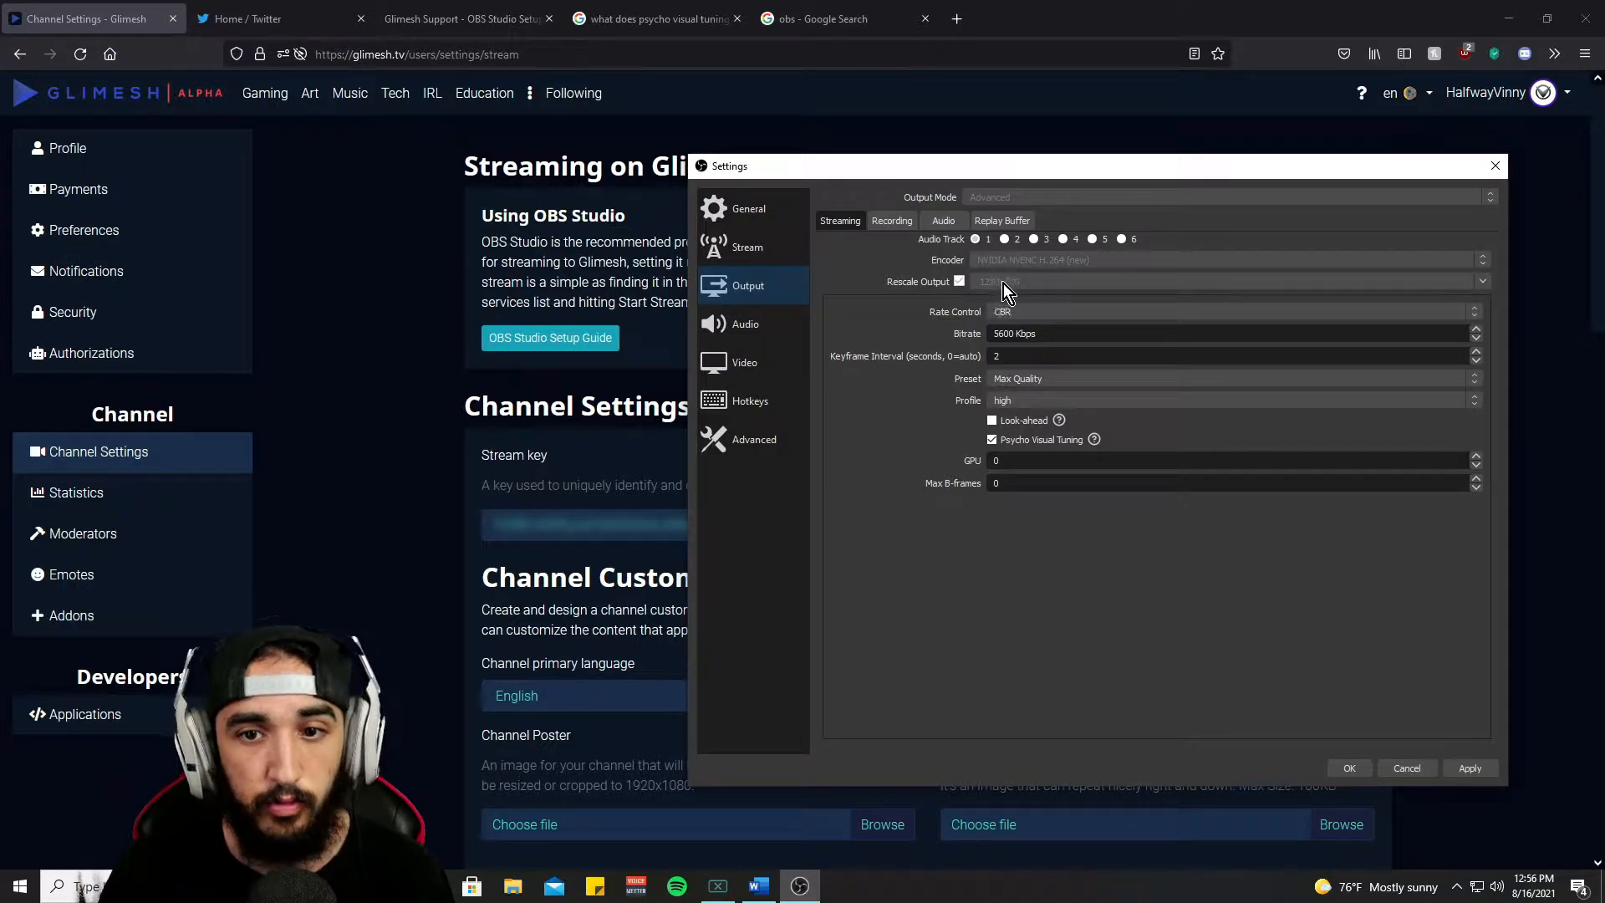
- Compare the Output settings' rescale and encoder options with the Video settings' canvas and output resolutions, downscale filter and FPS
{"action": "left_click", "coordinate": [742, 362]}
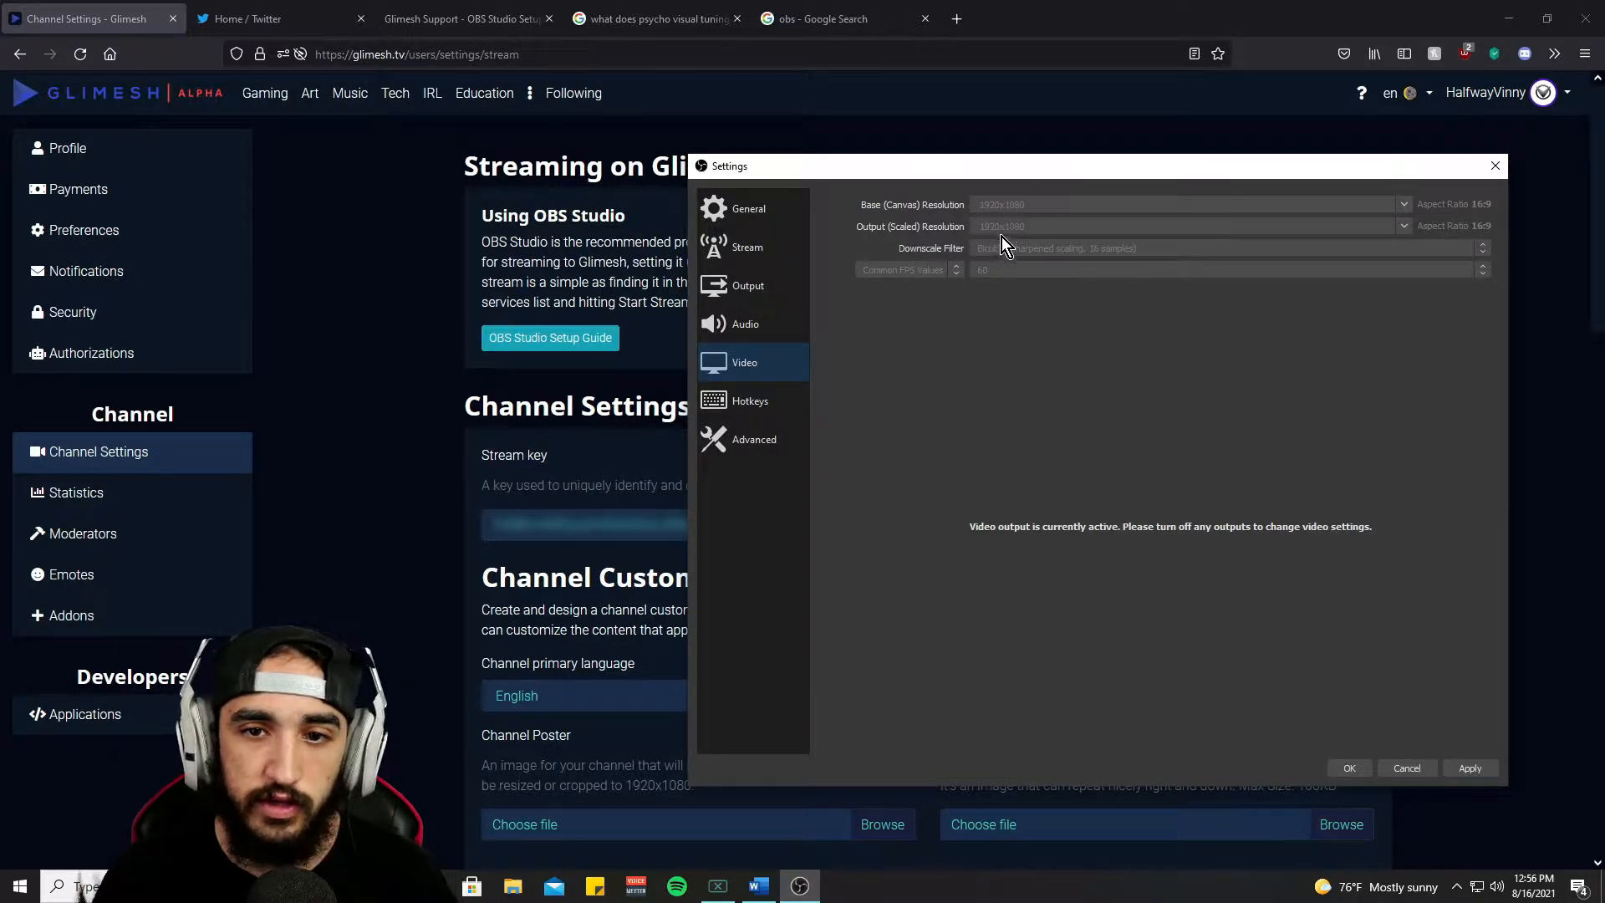
{"action": "left_click", "coordinate": [767, 294]}
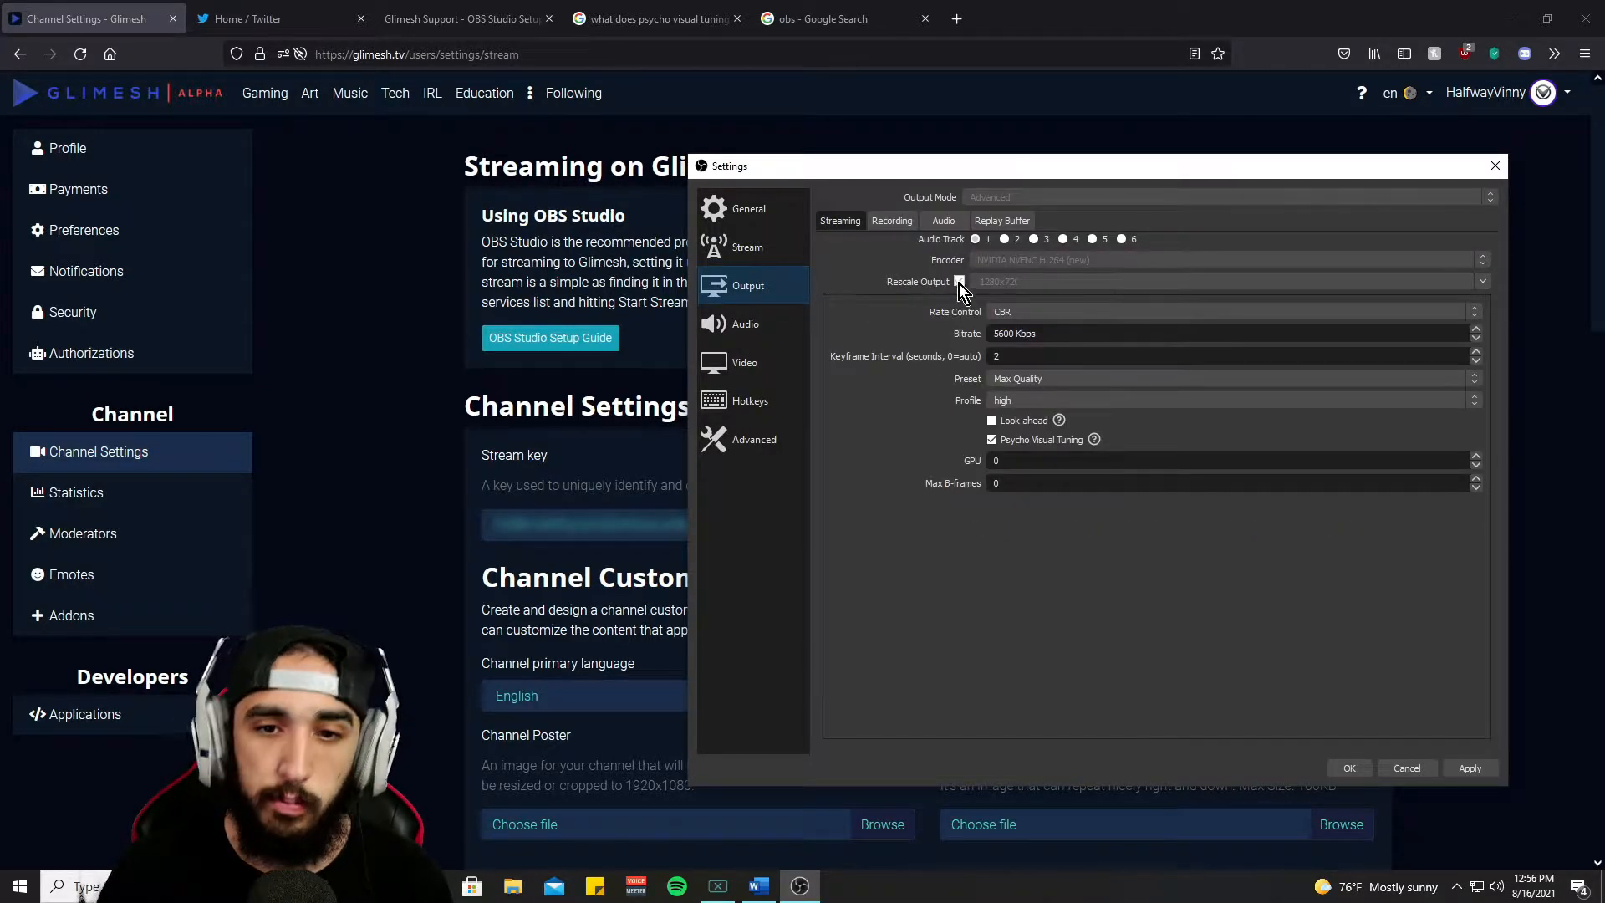
{"action": "left_click", "coordinate": [751, 368]}
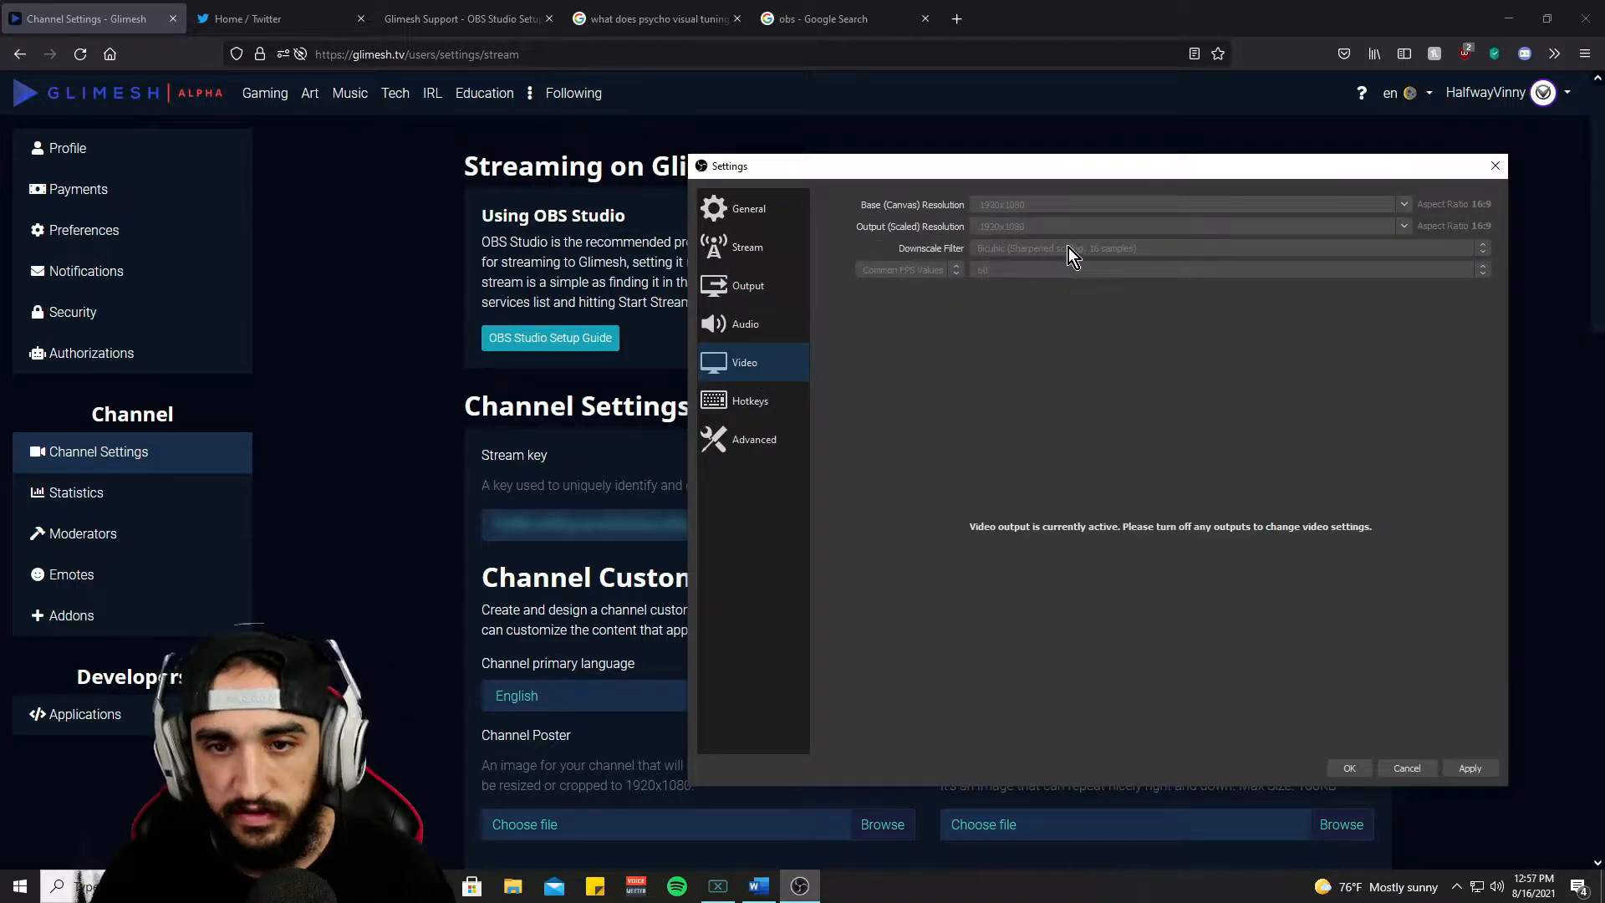
{"action": "left_click", "coordinate": [759, 323]}
{"action": "left_click", "coordinate": [712, 289]}
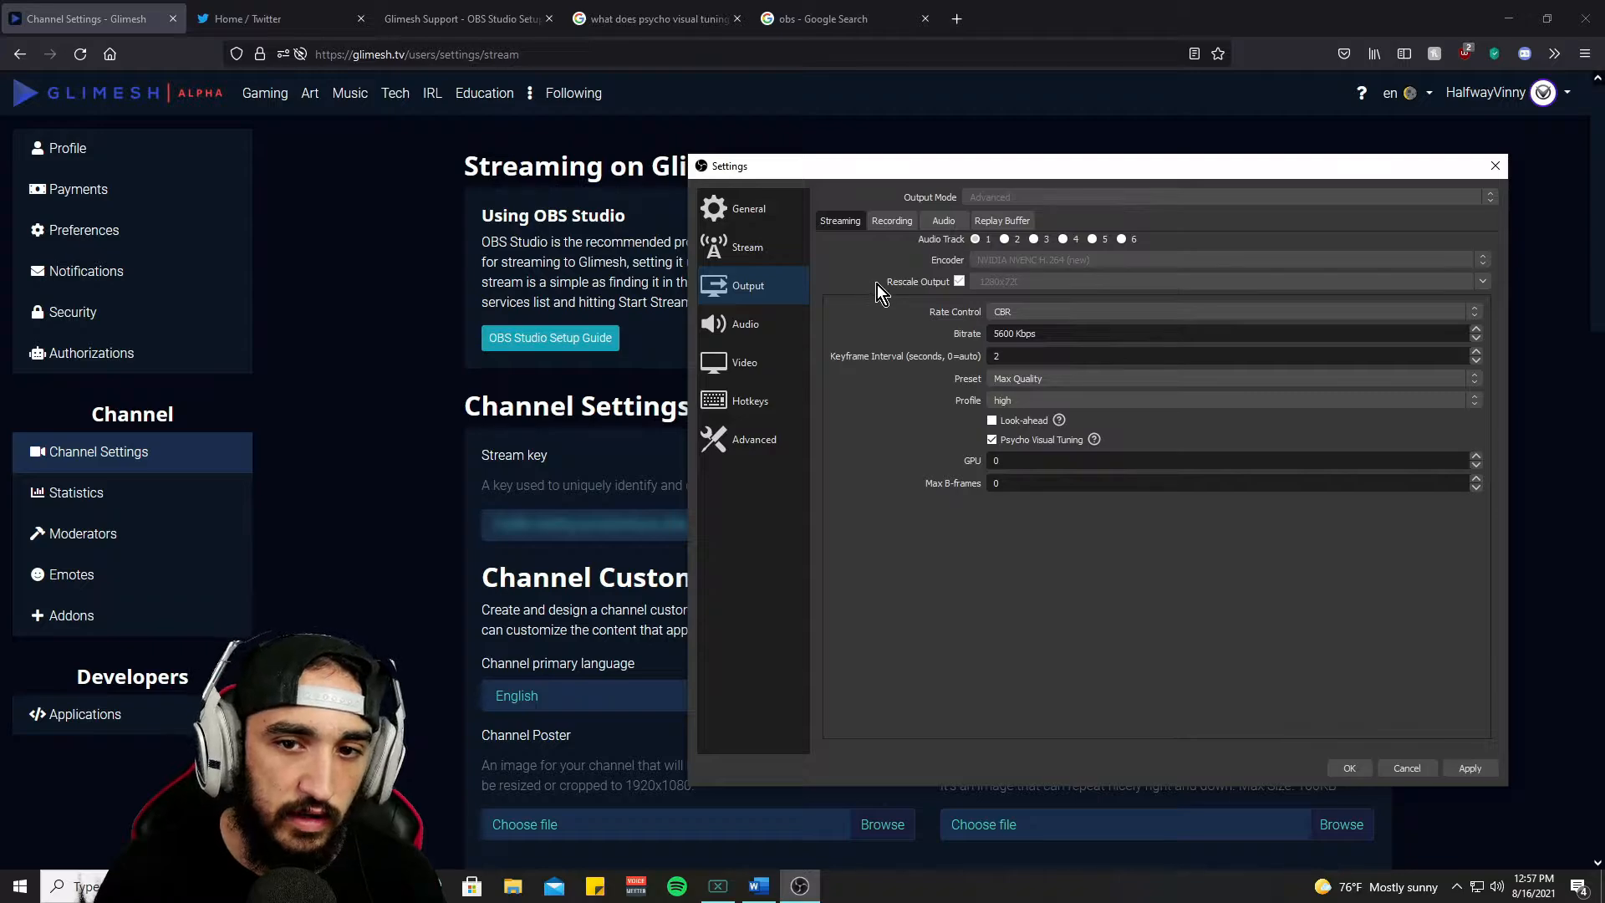
{"action": "left_click", "coordinate": [765, 366]}
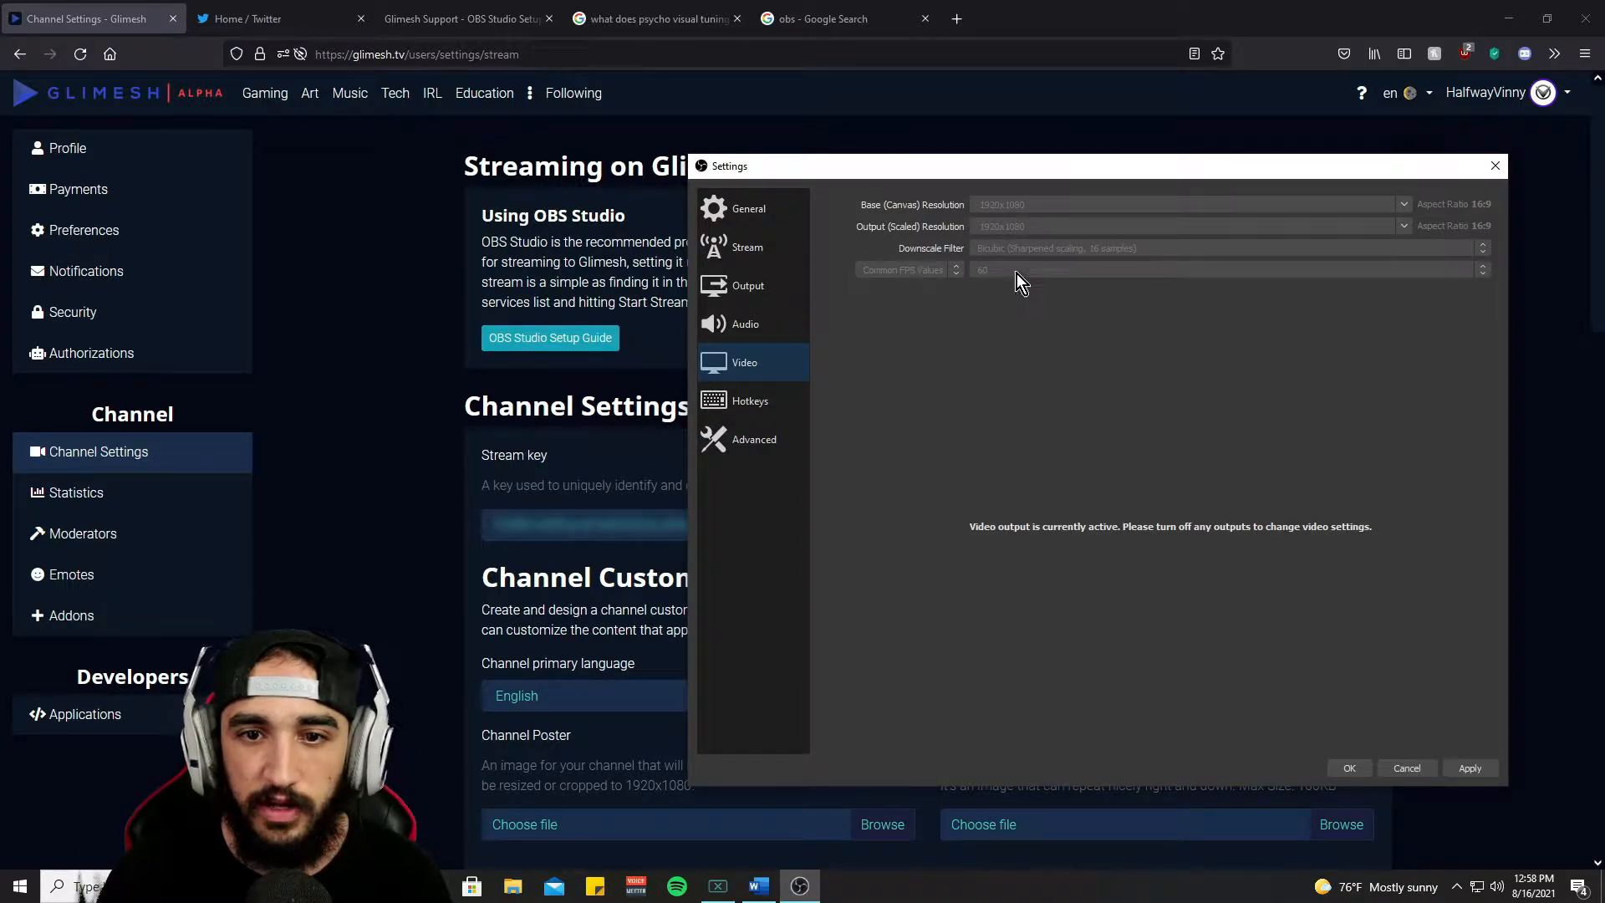
{"action": "left_click", "coordinate": [734, 276]}
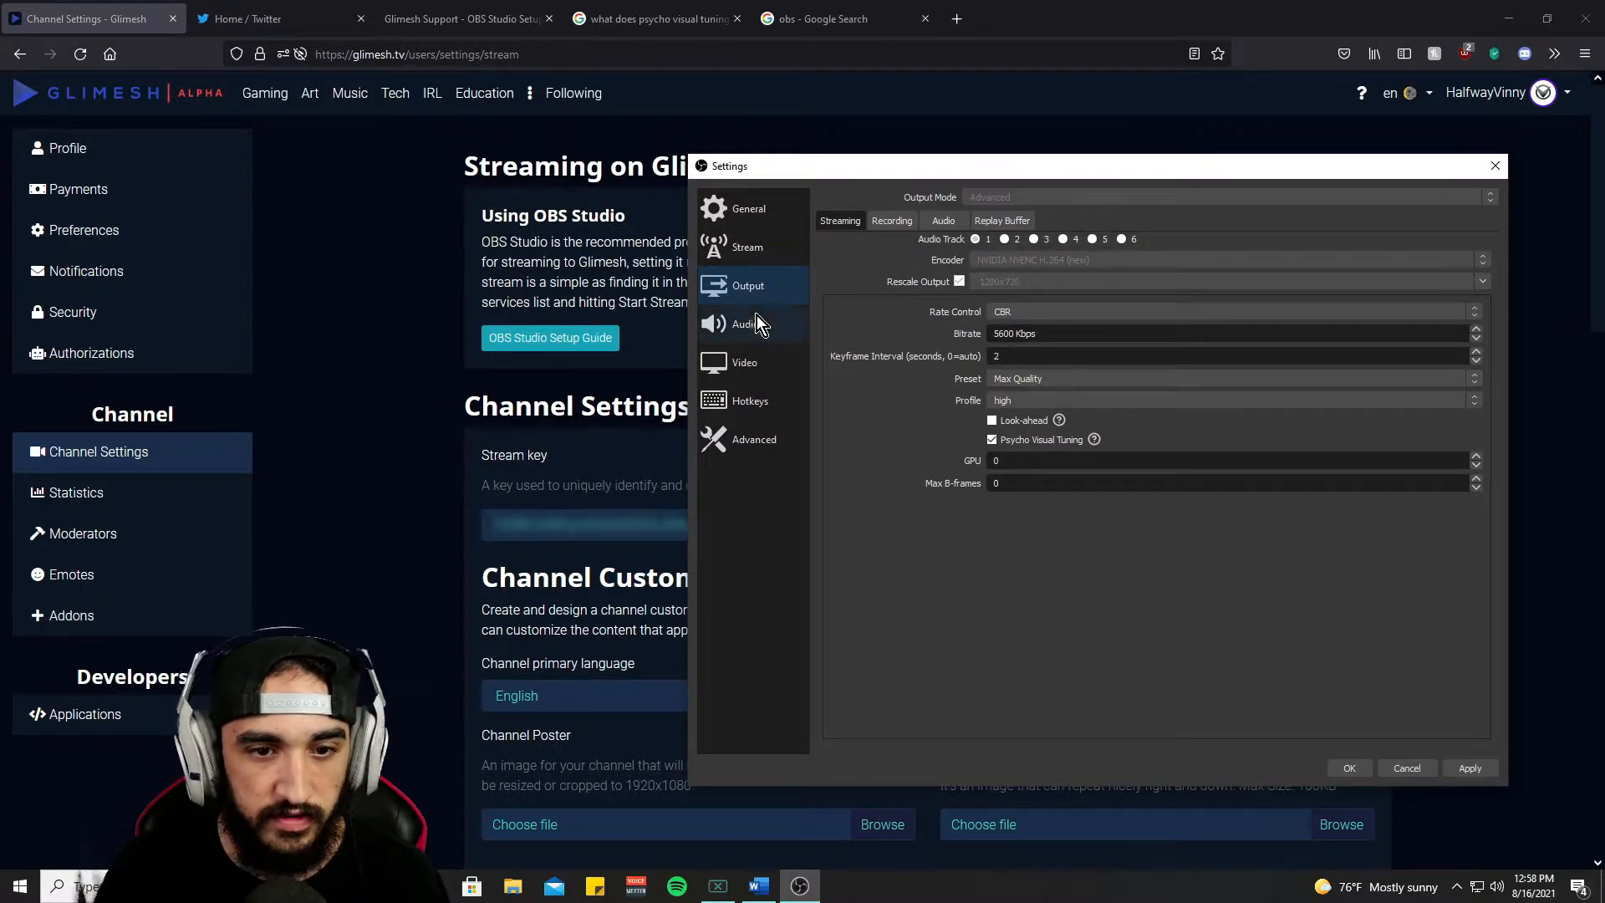
{"action": "left_click", "coordinate": [750, 370]}
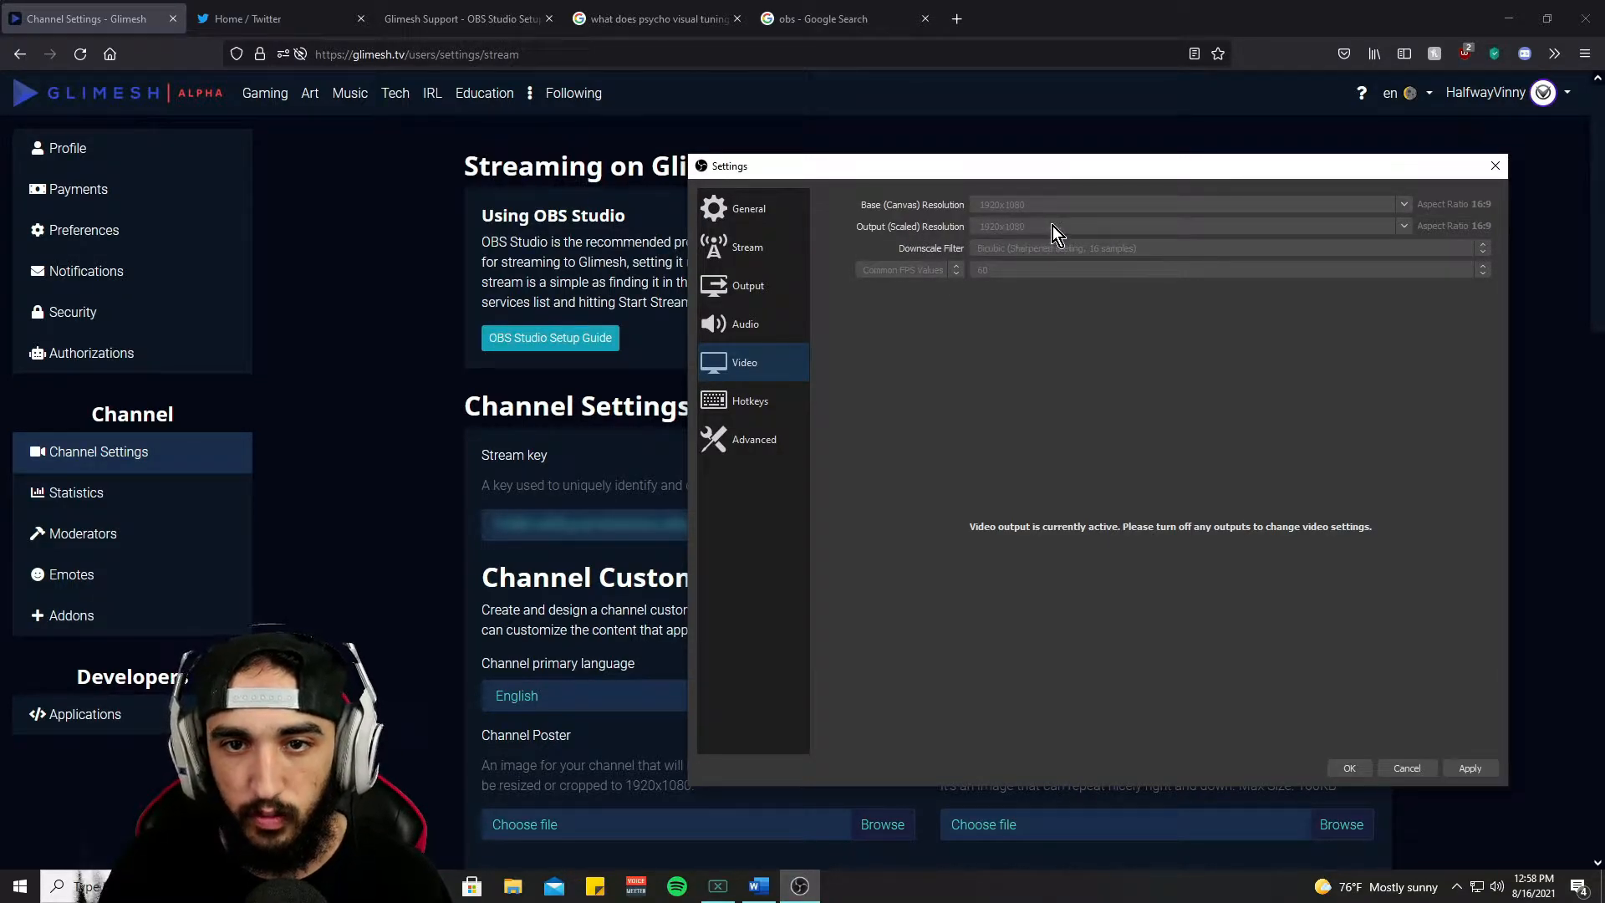
{"action": "left_click", "coordinate": [774, 299]}
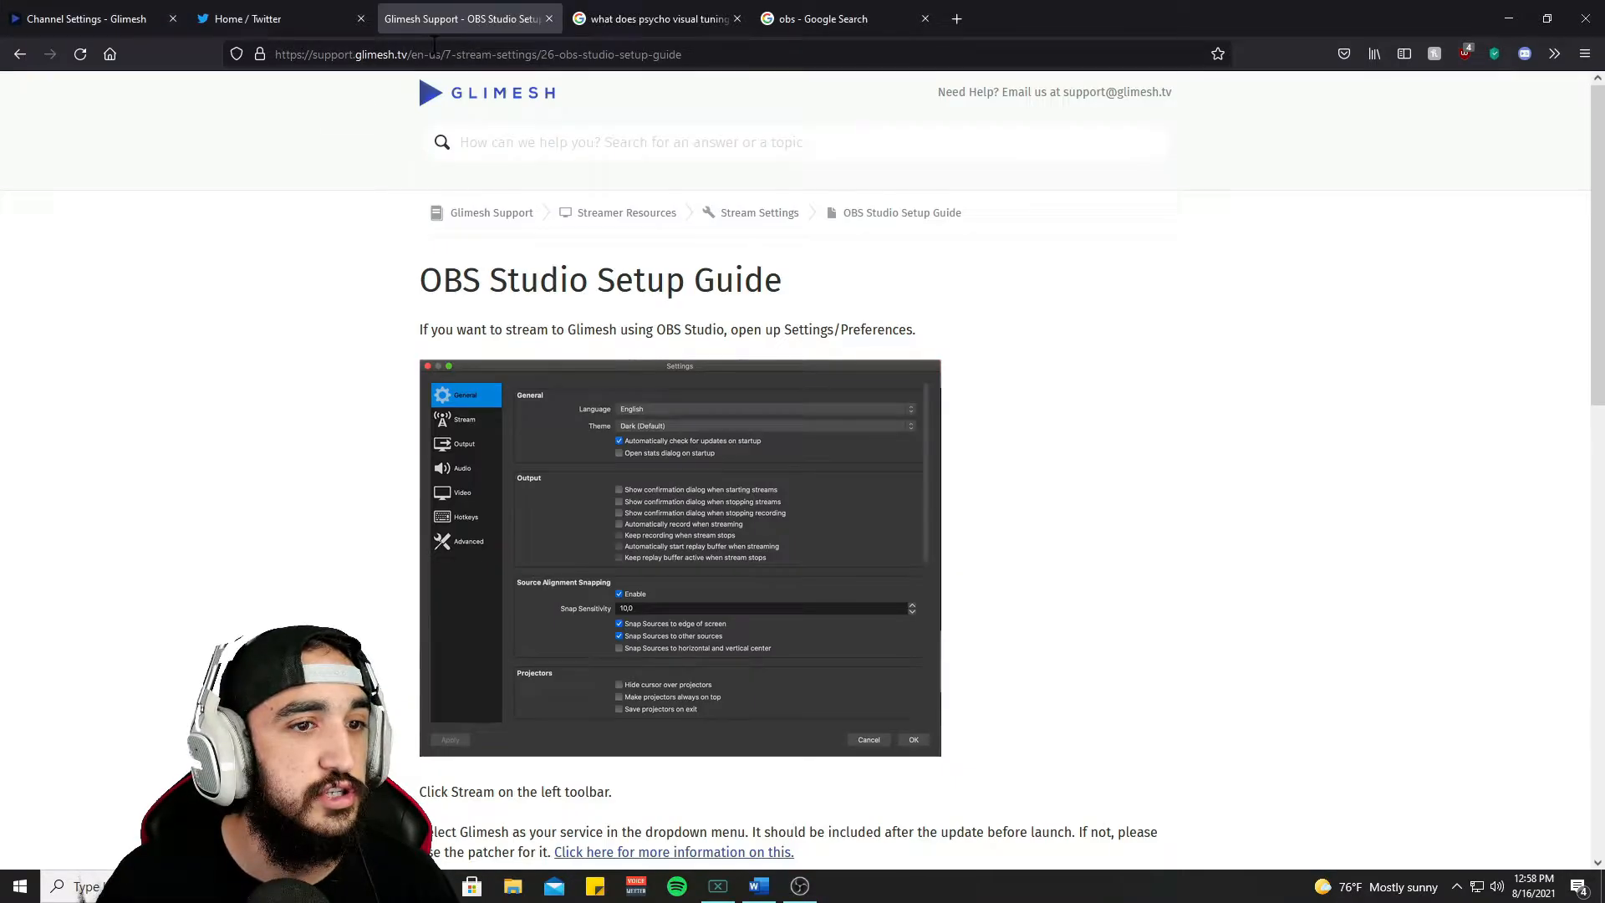
- Open the OBS Studio Setup Guide from the Stream Settings section of Glimesh Support's Streamer Resources
{"action": "left_click", "coordinate": [476, 27]}
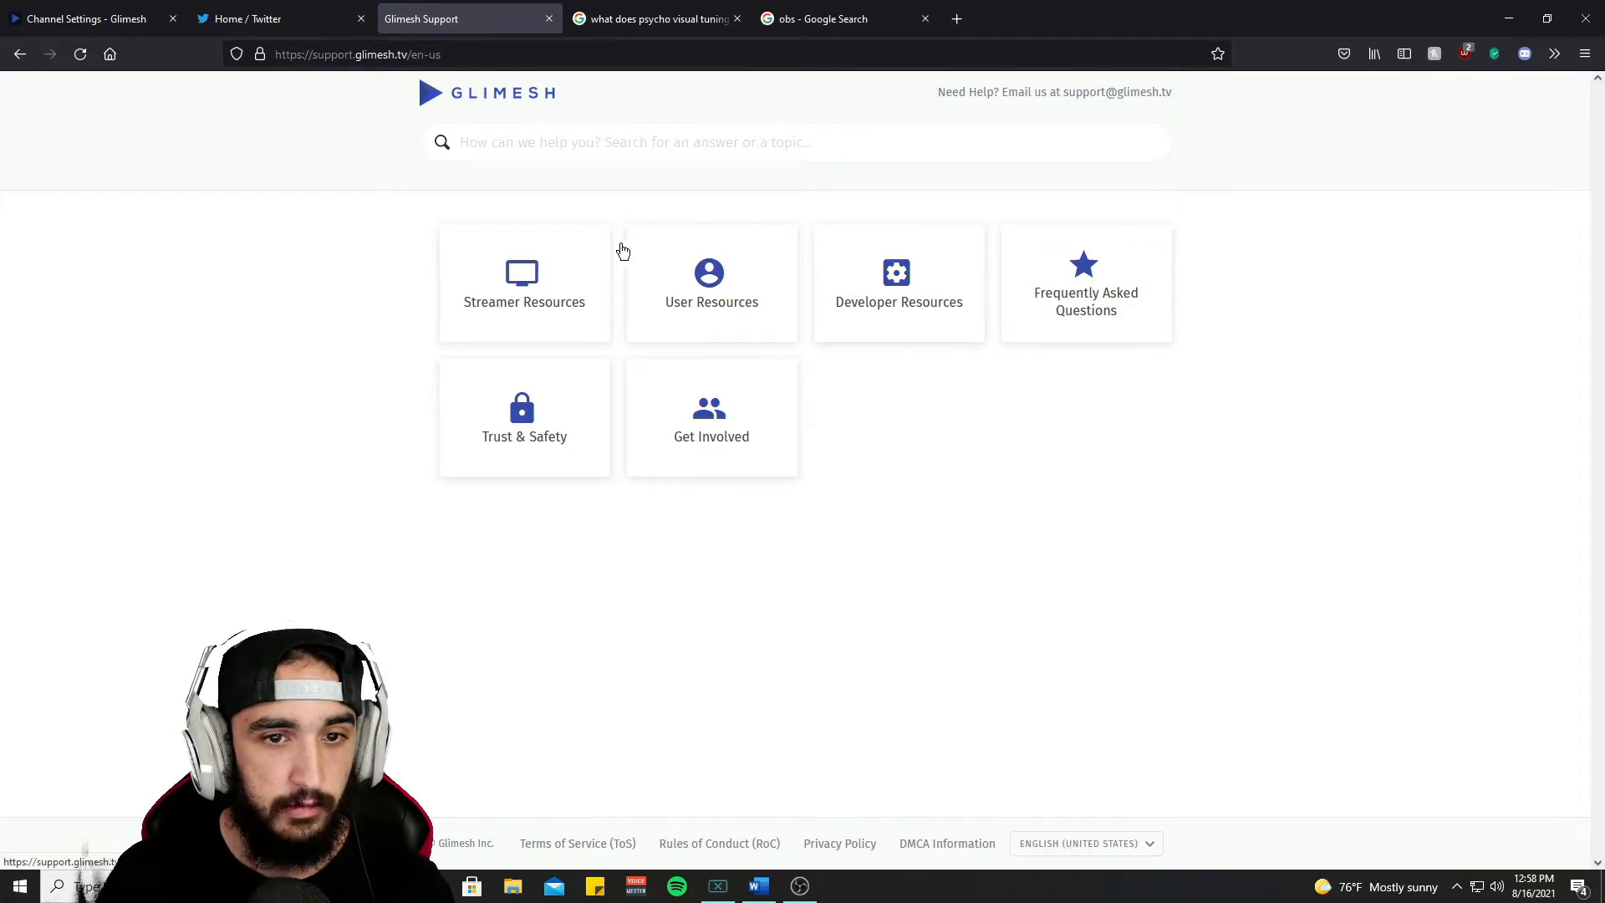
{"action": "left_click", "coordinate": [536, 266]}
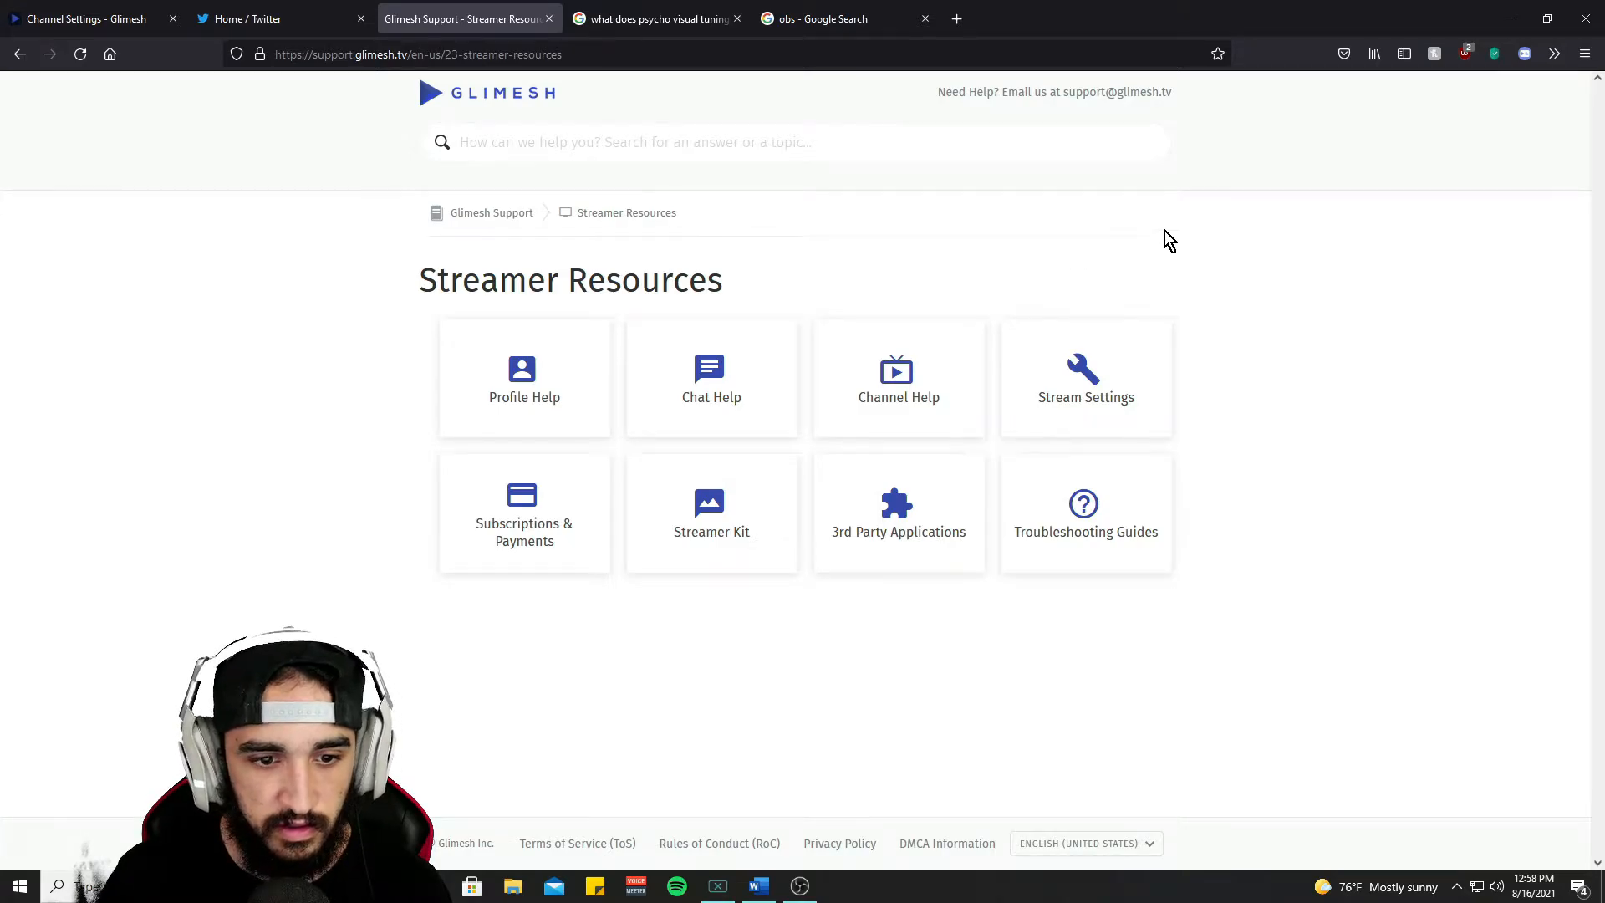
{"action": "left_click", "coordinate": [1060, 372]}
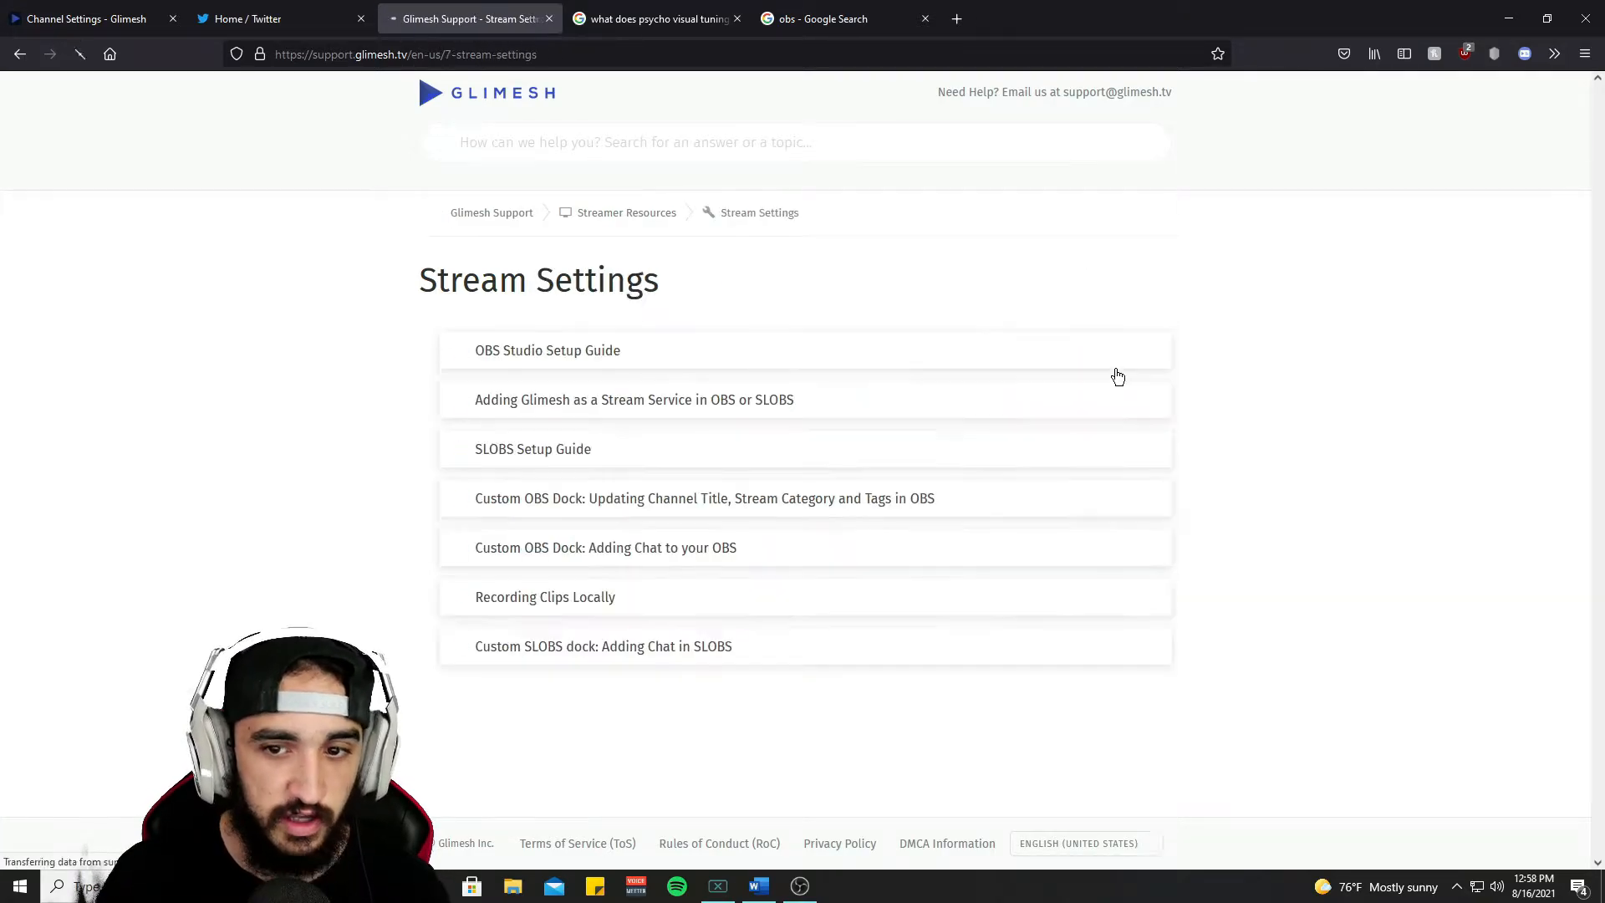
{"action": "left_click", "coordinate": [530, 350]}
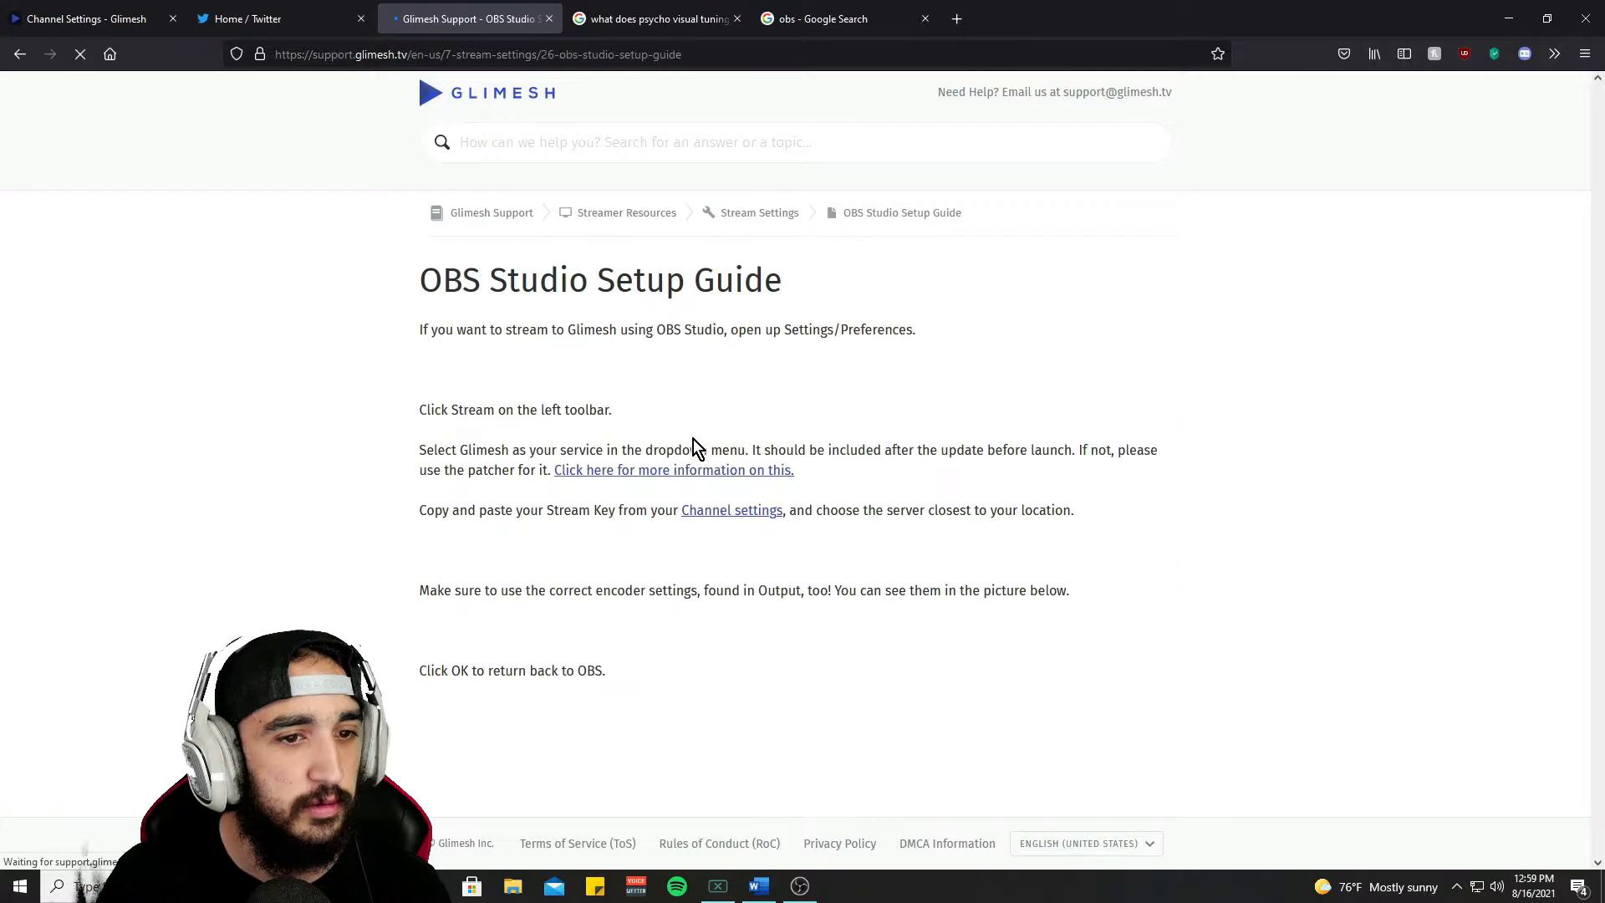
- Read the guide's stream setup and recommended encoder settings, and return to the OBS Output settings
{"action": "scroll", "coordinate": [628, 329], "scroll_direction": "down", "scroll_amount": 8}
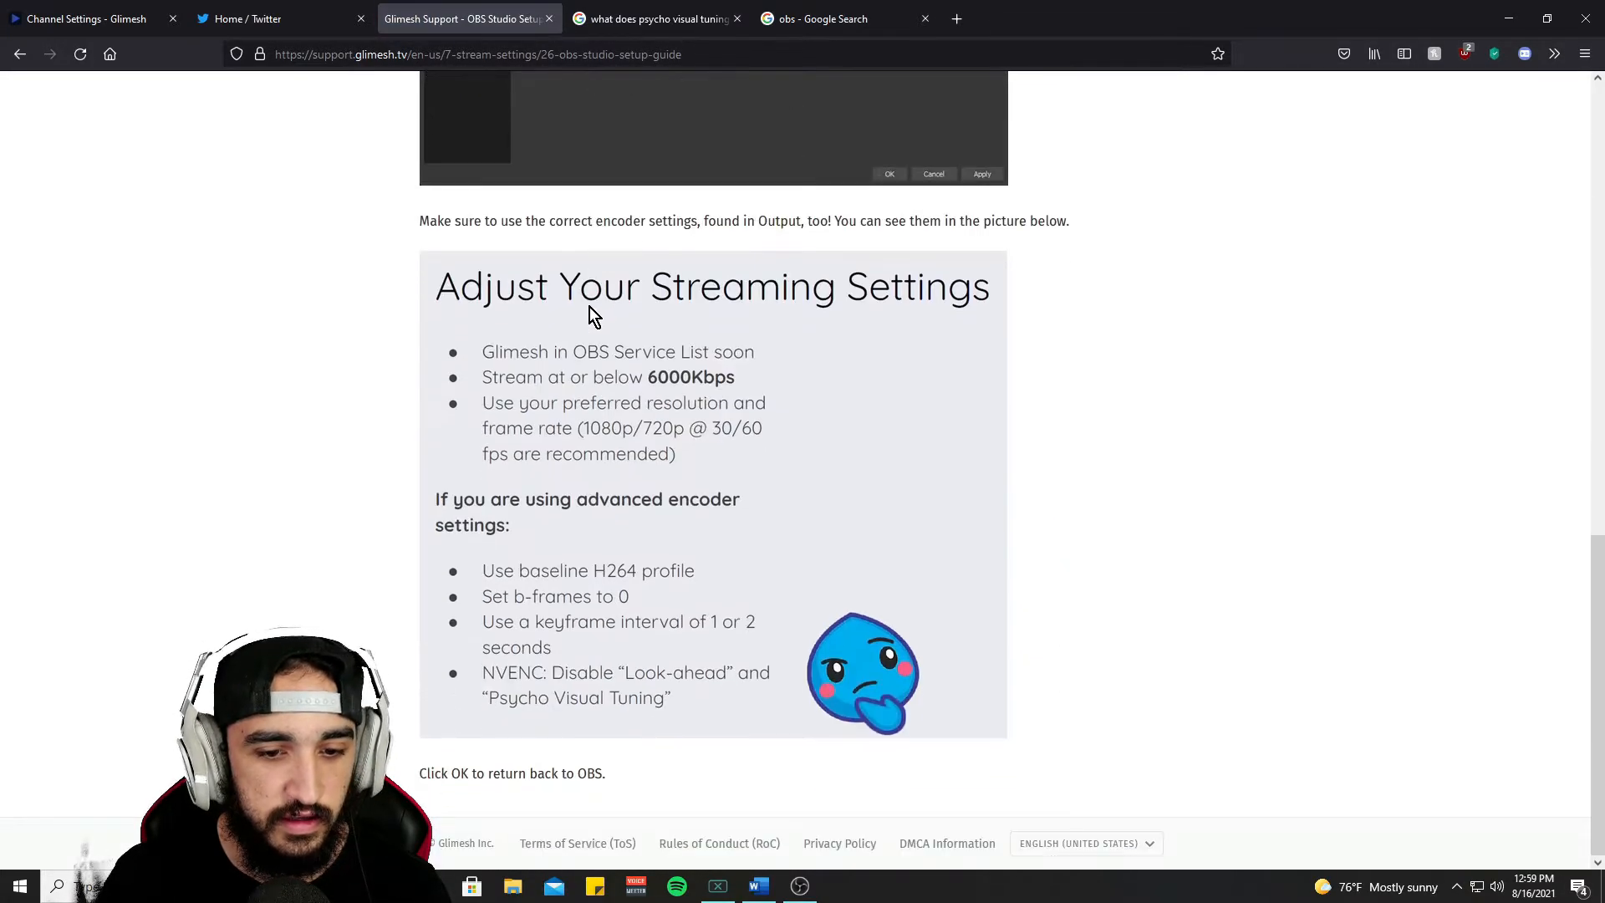
{"action": "scroll", "coordinate": [580, 306], "scroll_direction": "up", "scroll_amount": 8}
{"action": "scroll", "coordinate": [871, 329], "scroll_direction": "down", "scroll_amount": 5}
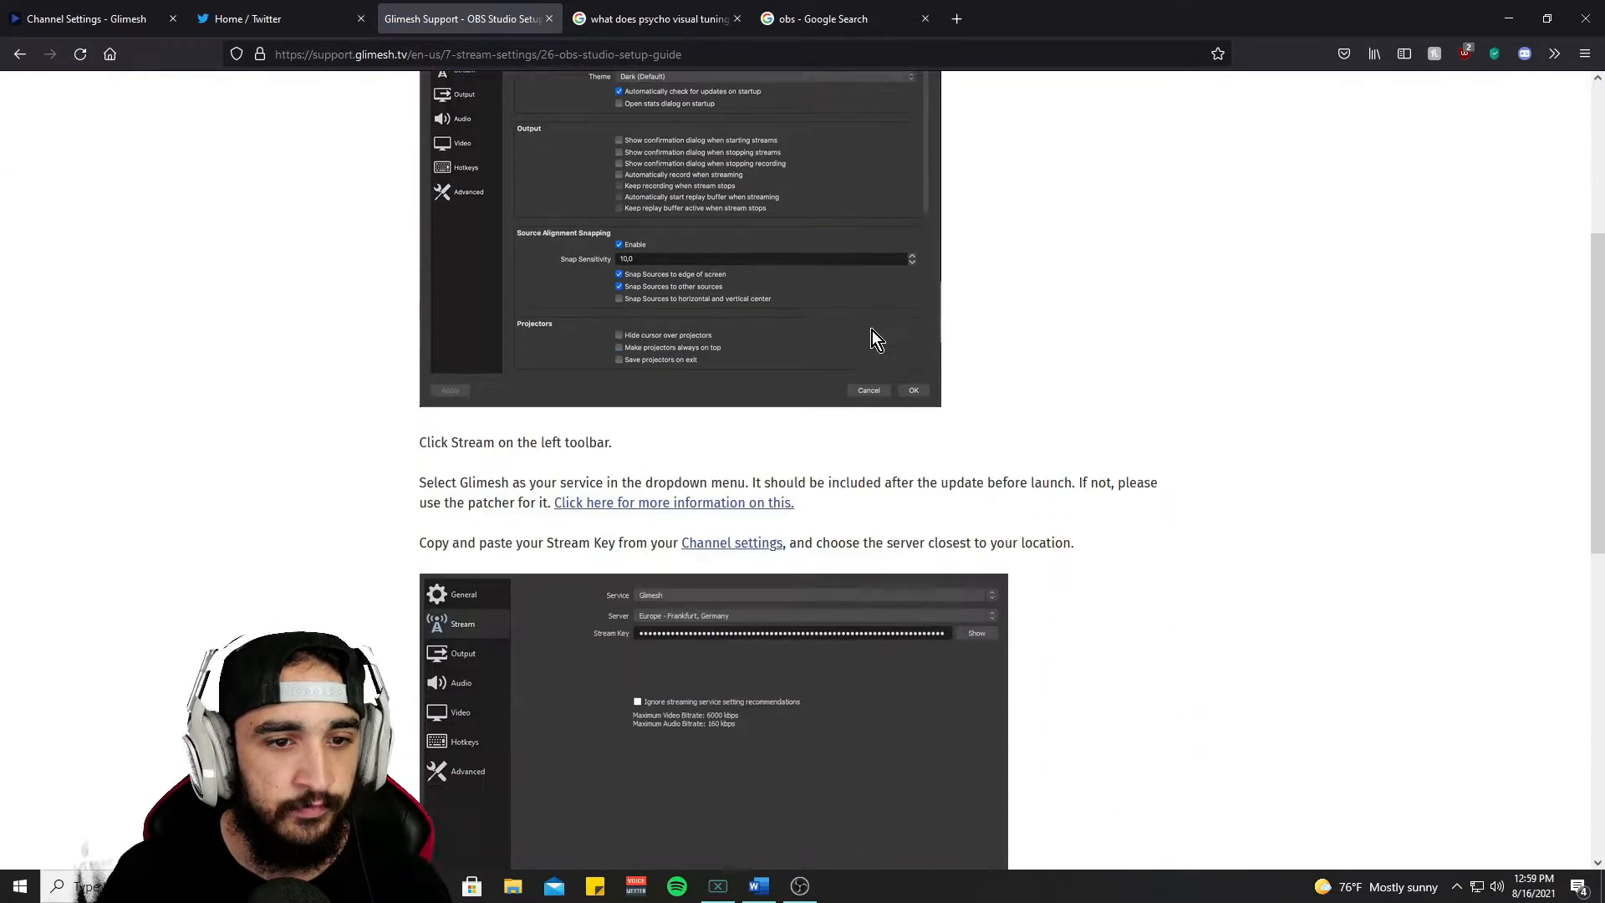
{"action": "scroll", "coordinate": [944, 305], "scroll_direction": "down", "scroll_amount": 3}
{"action": "left_click", "coordinate": [800, 886]}
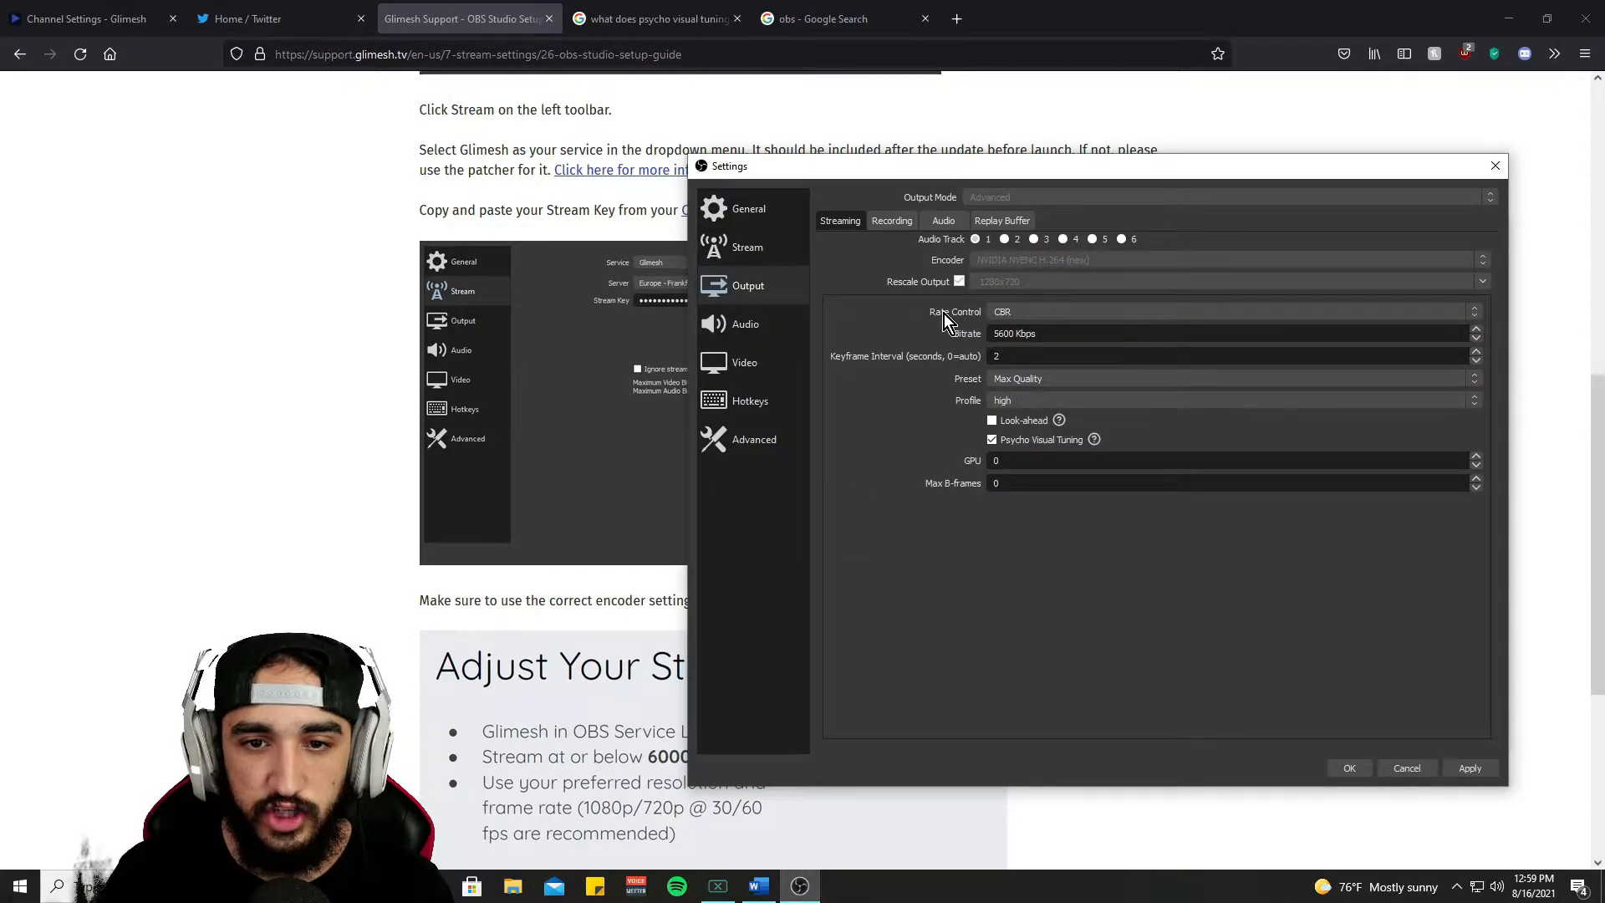
- Examine the rate control choices and the Psycho Visual Tuning option in the streaming Output settings
{"action": "left_click", "coordinate": [1011, 312]}
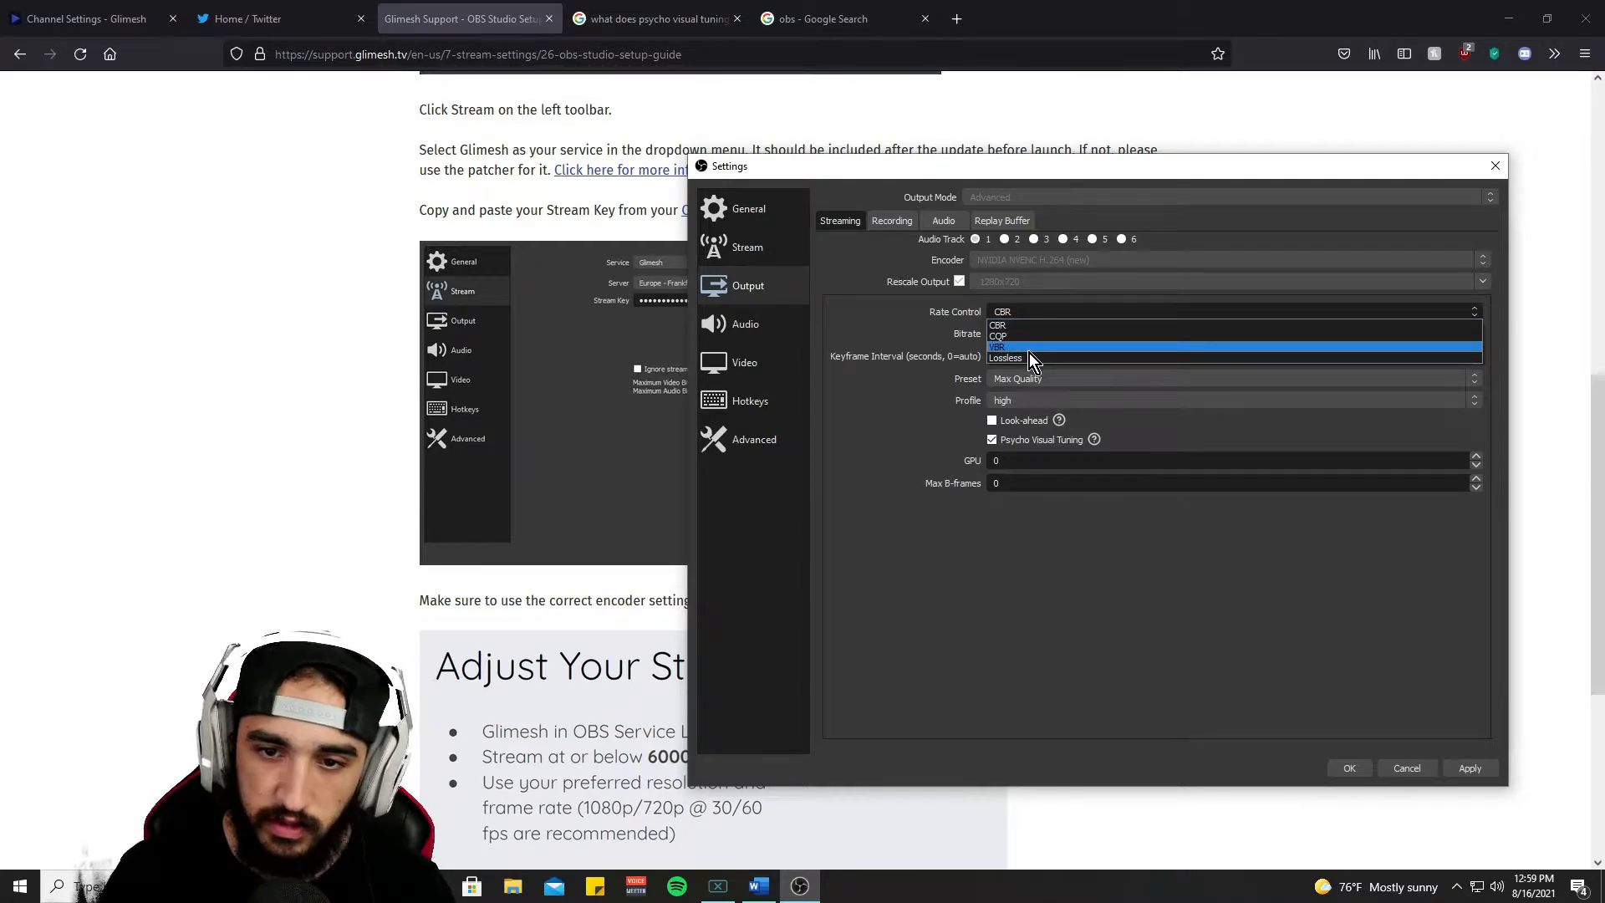
{"action": "left_click", "coordinate": [884, 327]}
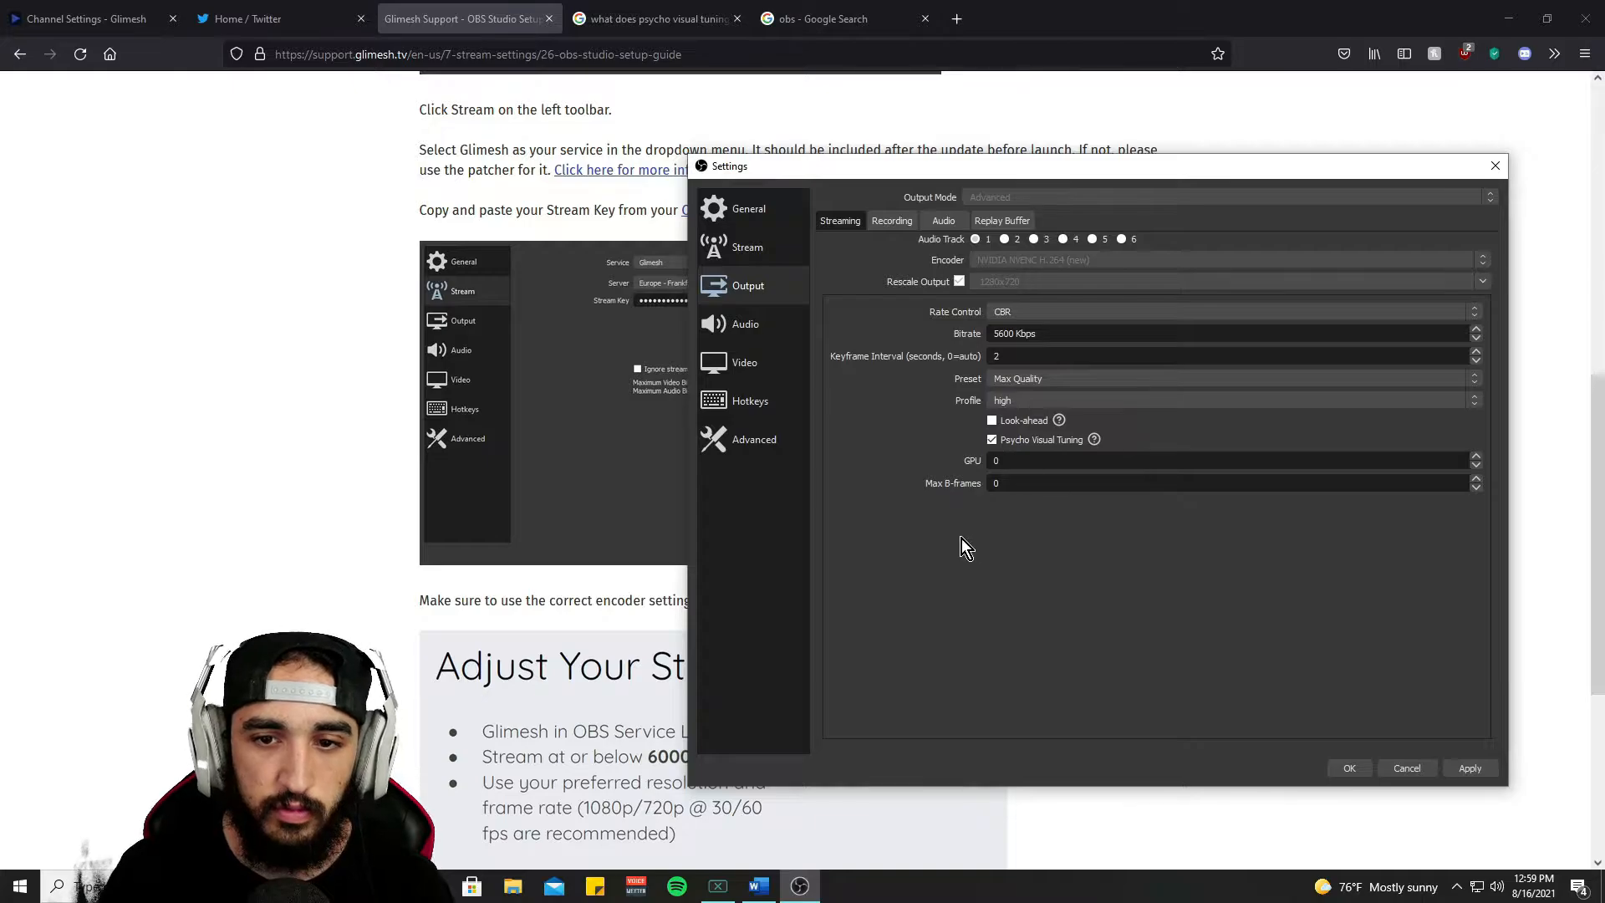
{"action": "left_click", "coordinate": [992, 439]}
{"action": "left_click", "coordinate": [992, 439]}
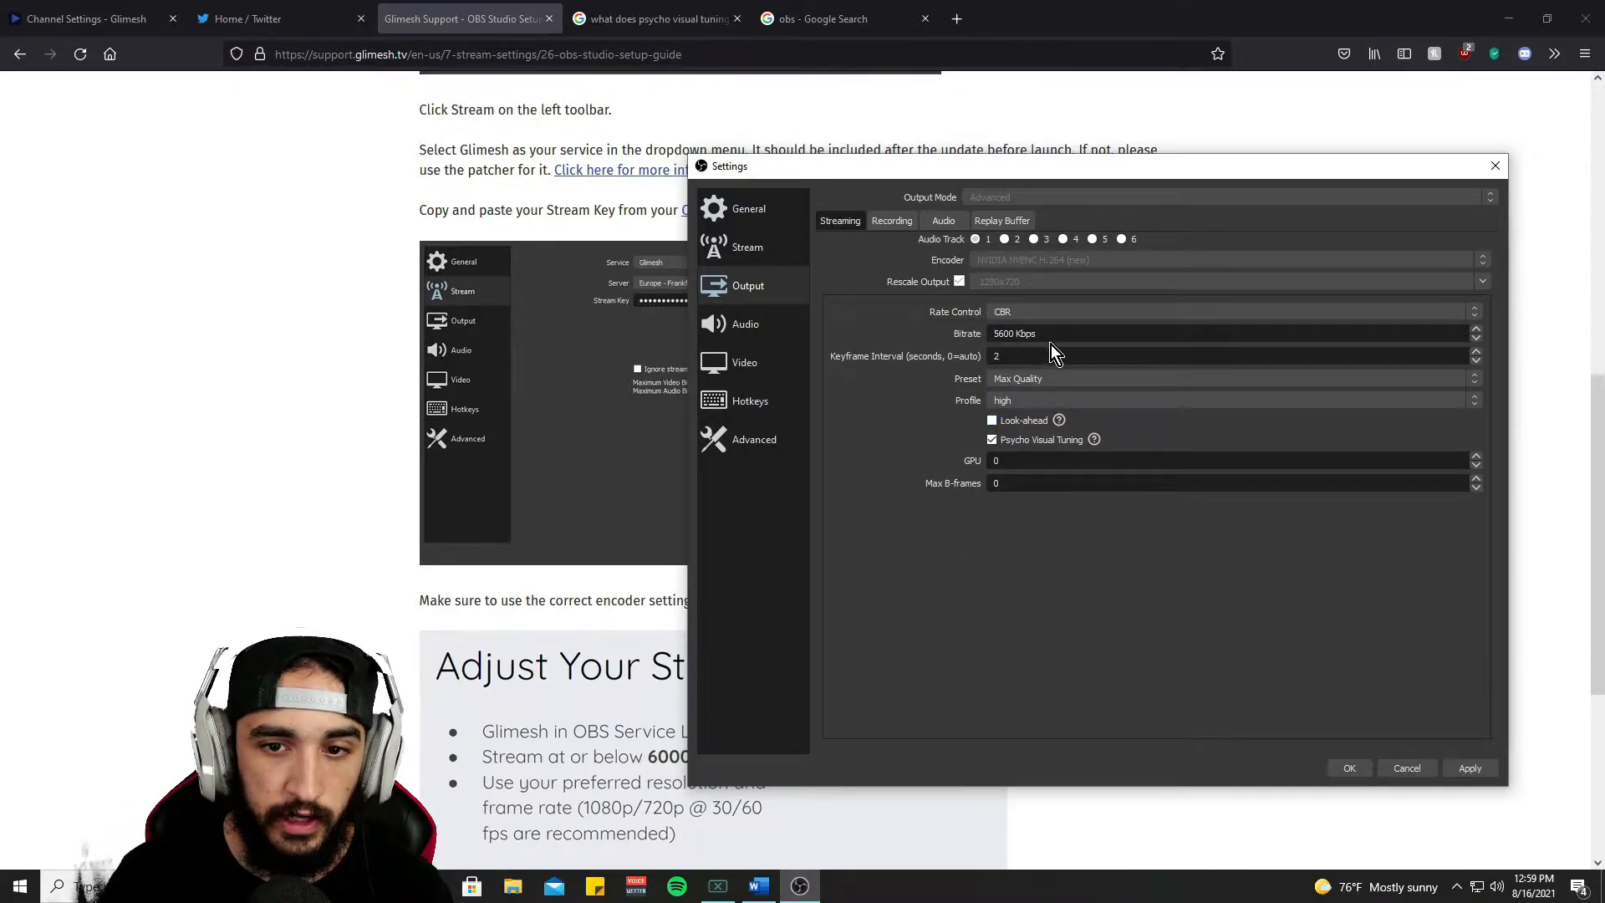
- Compare the streaming bitrate in the Output settings with the bitrate recommendation in Glimesh's setup guide
{"action": "left_click", "coordinate": [12, 418]}
{"action": "scroll", "coordinate": [474, 564], "scroll_direction": "down", "scroll_amount": 2}
{"action": "scroll", "coordinate": [474, 564], "scroll_direction": "down", "scroll_amount": 1}
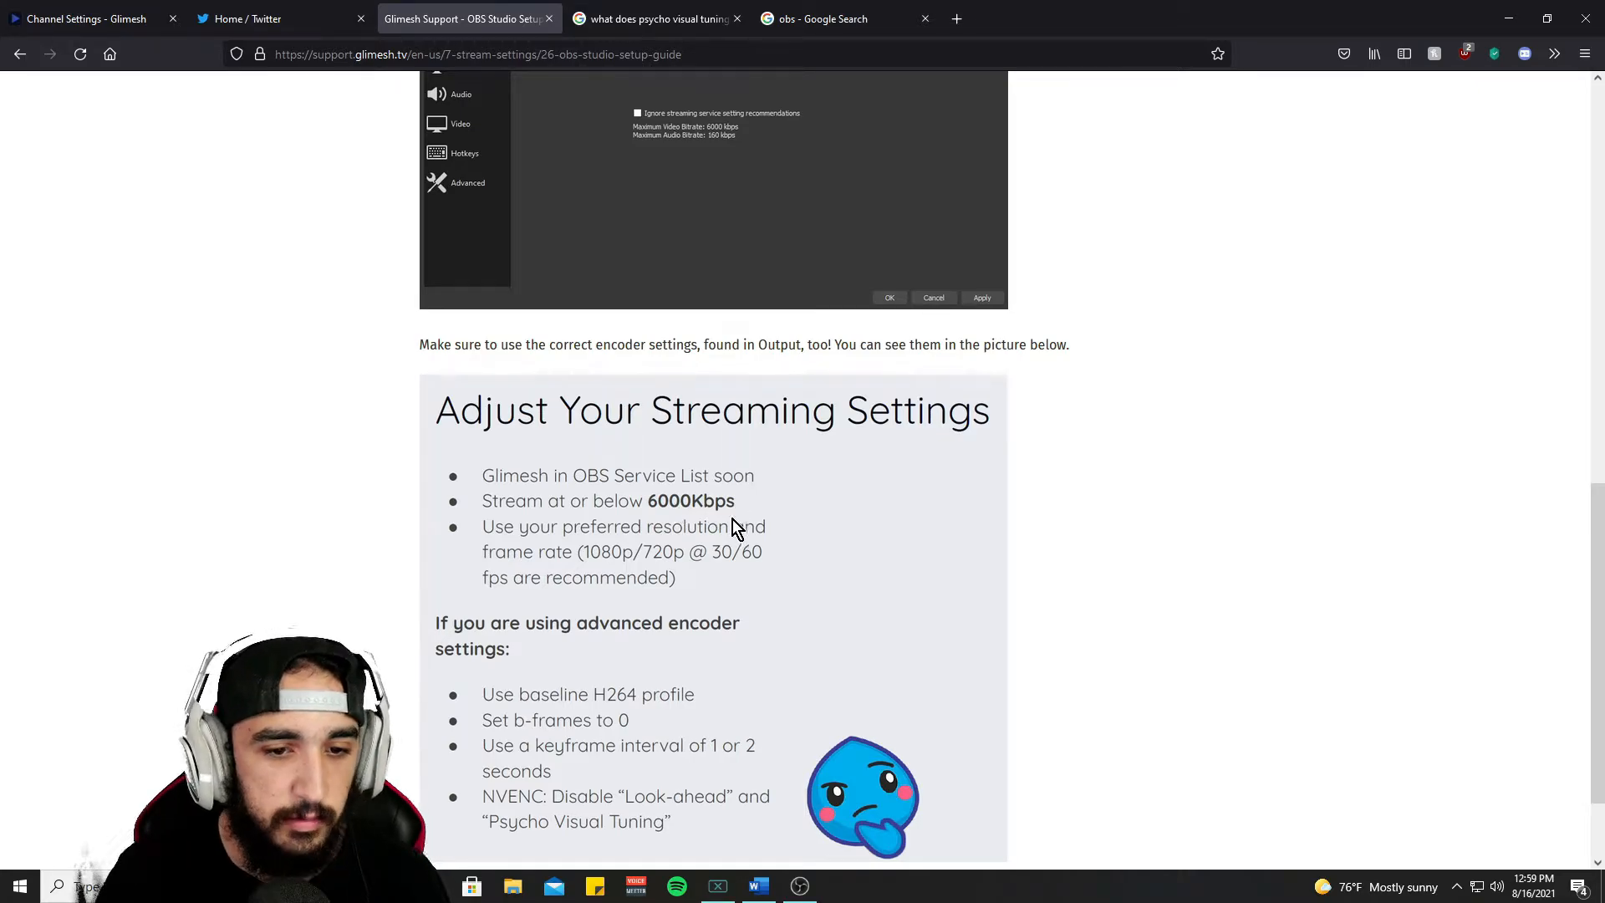
{"action": "scroll", "coordinate": [732, 518], "scroll_direction": "up", "scroll_amount": 8}
{"action": "scroll", "coordinate": [719, 514], "scroll_direction": "down", "scroll_amount": 8}
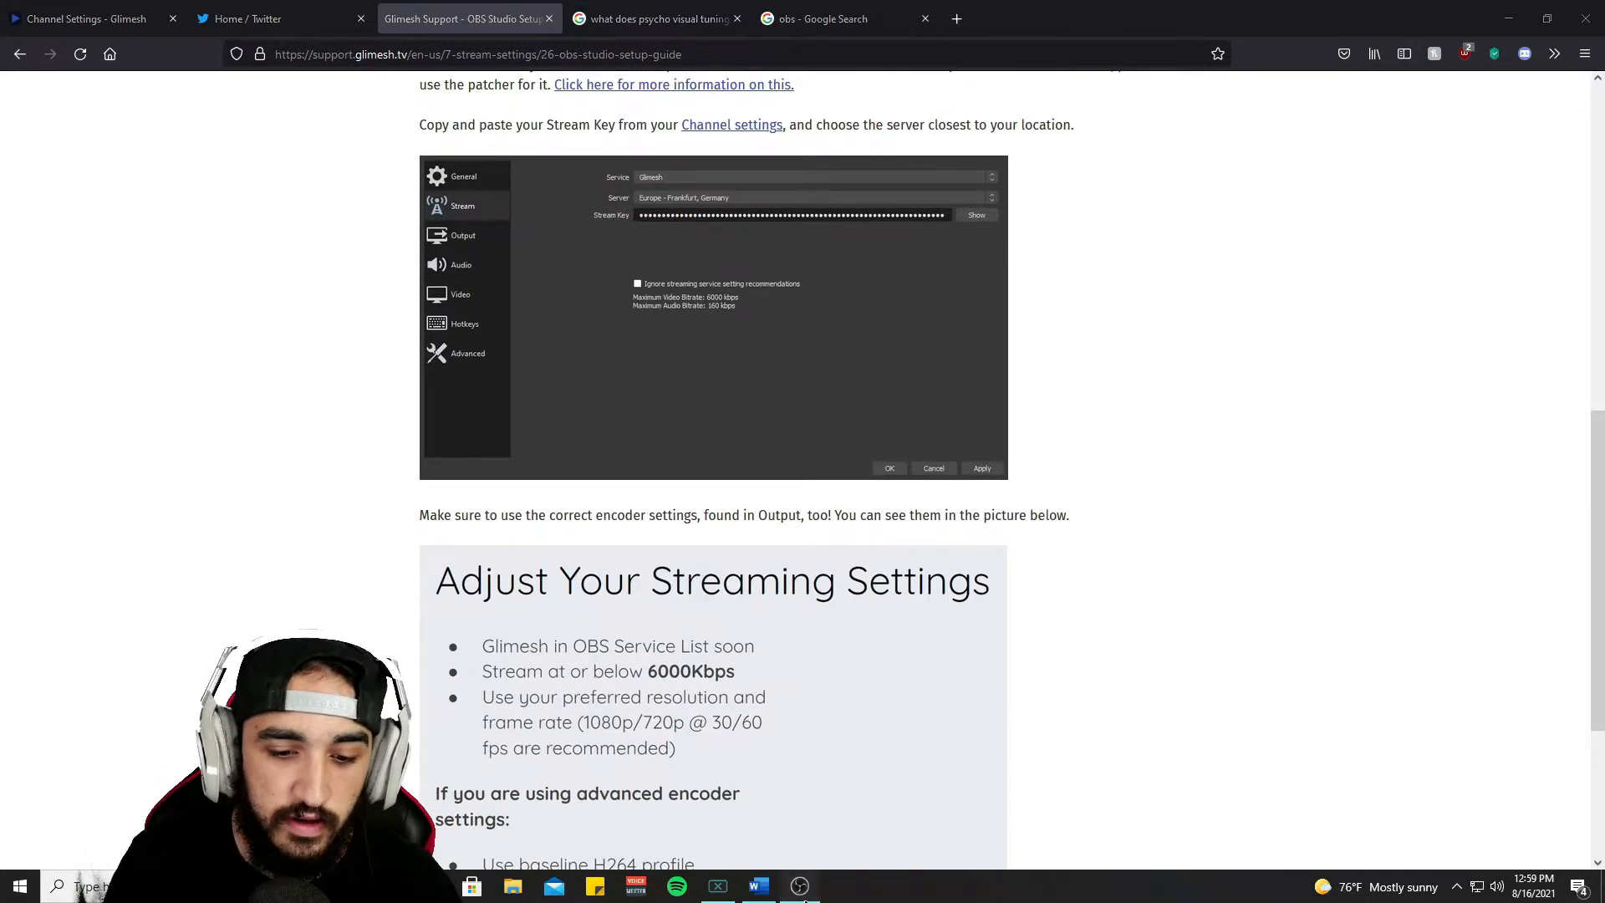
{"action": "left_click", "coordinate": [800, 886]}
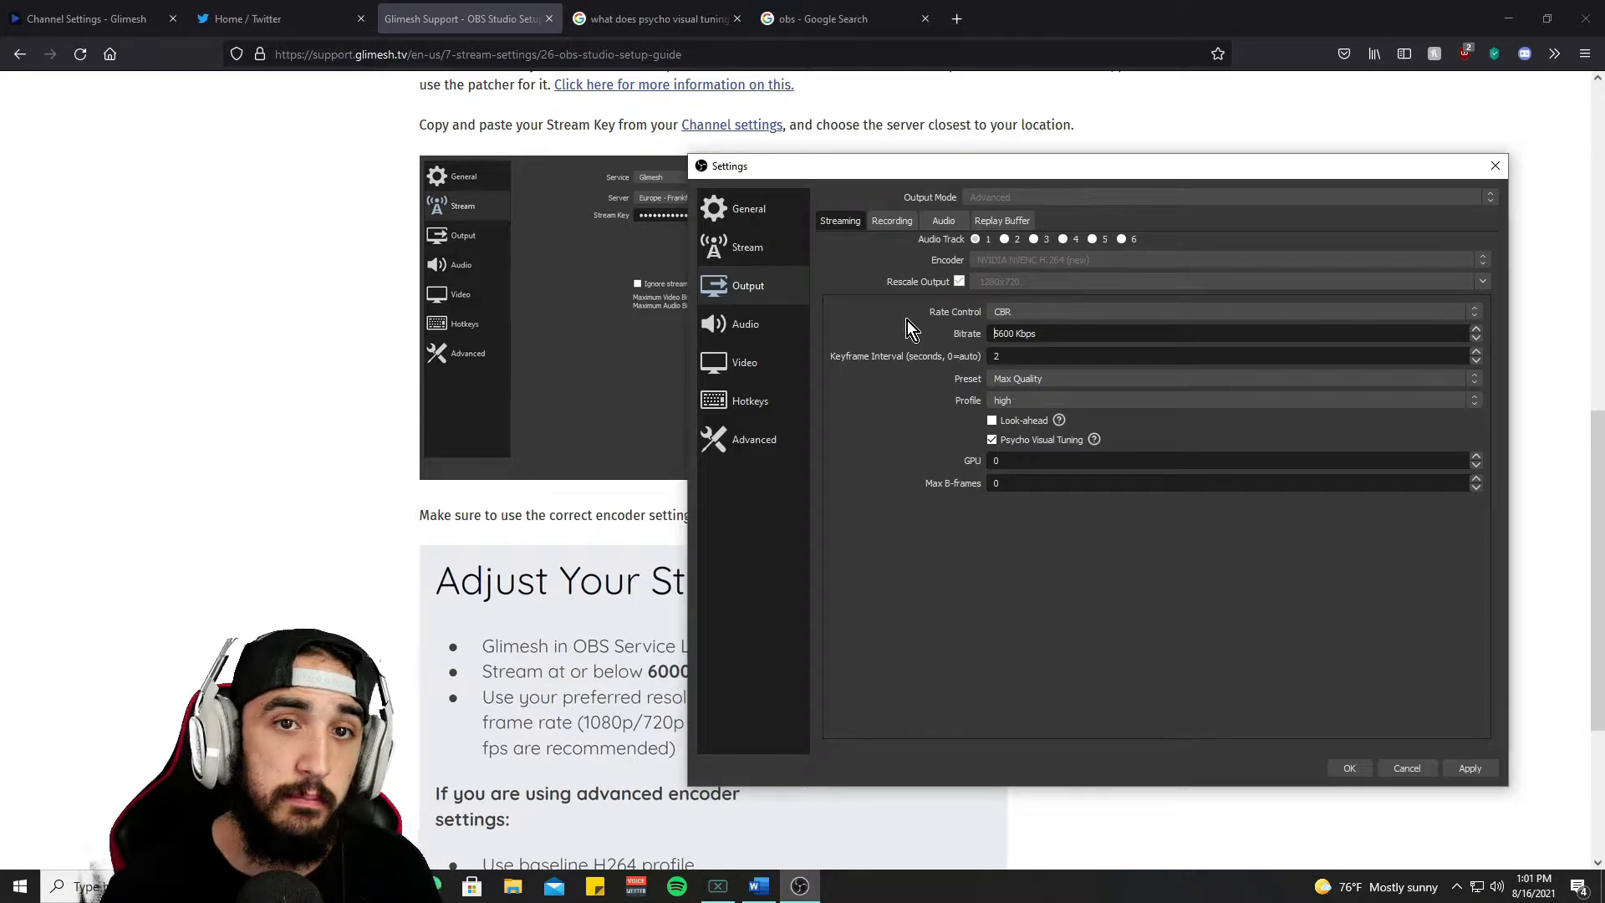
{"action": "left_click", "coordinate": [469, 702]}
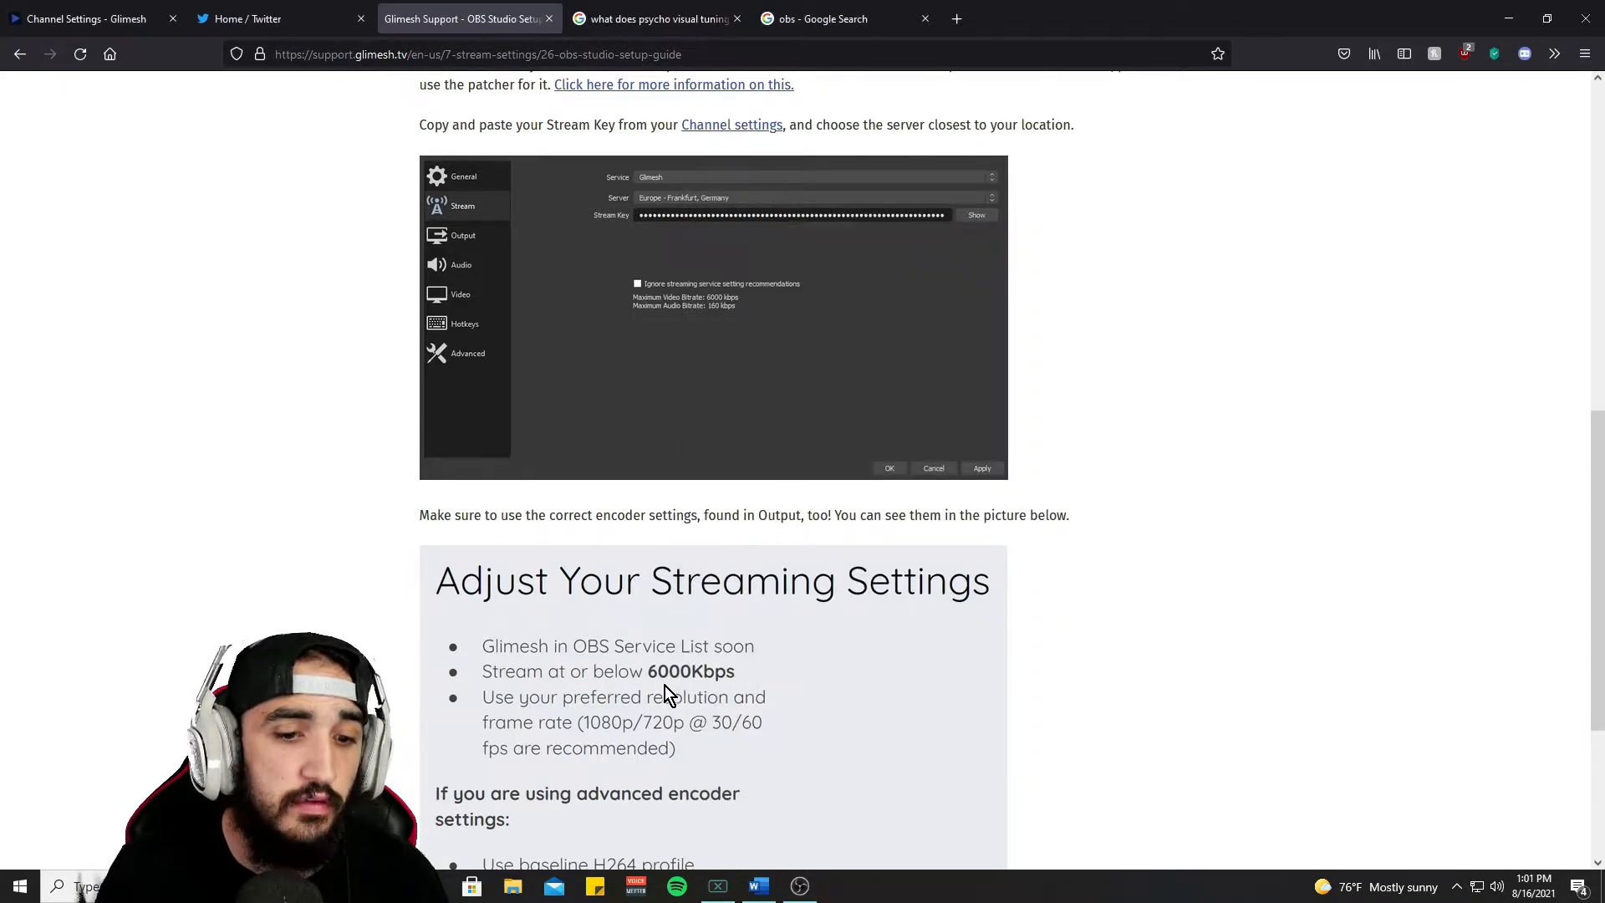
{"action": "left_click", "coordinate": [800, 887]}
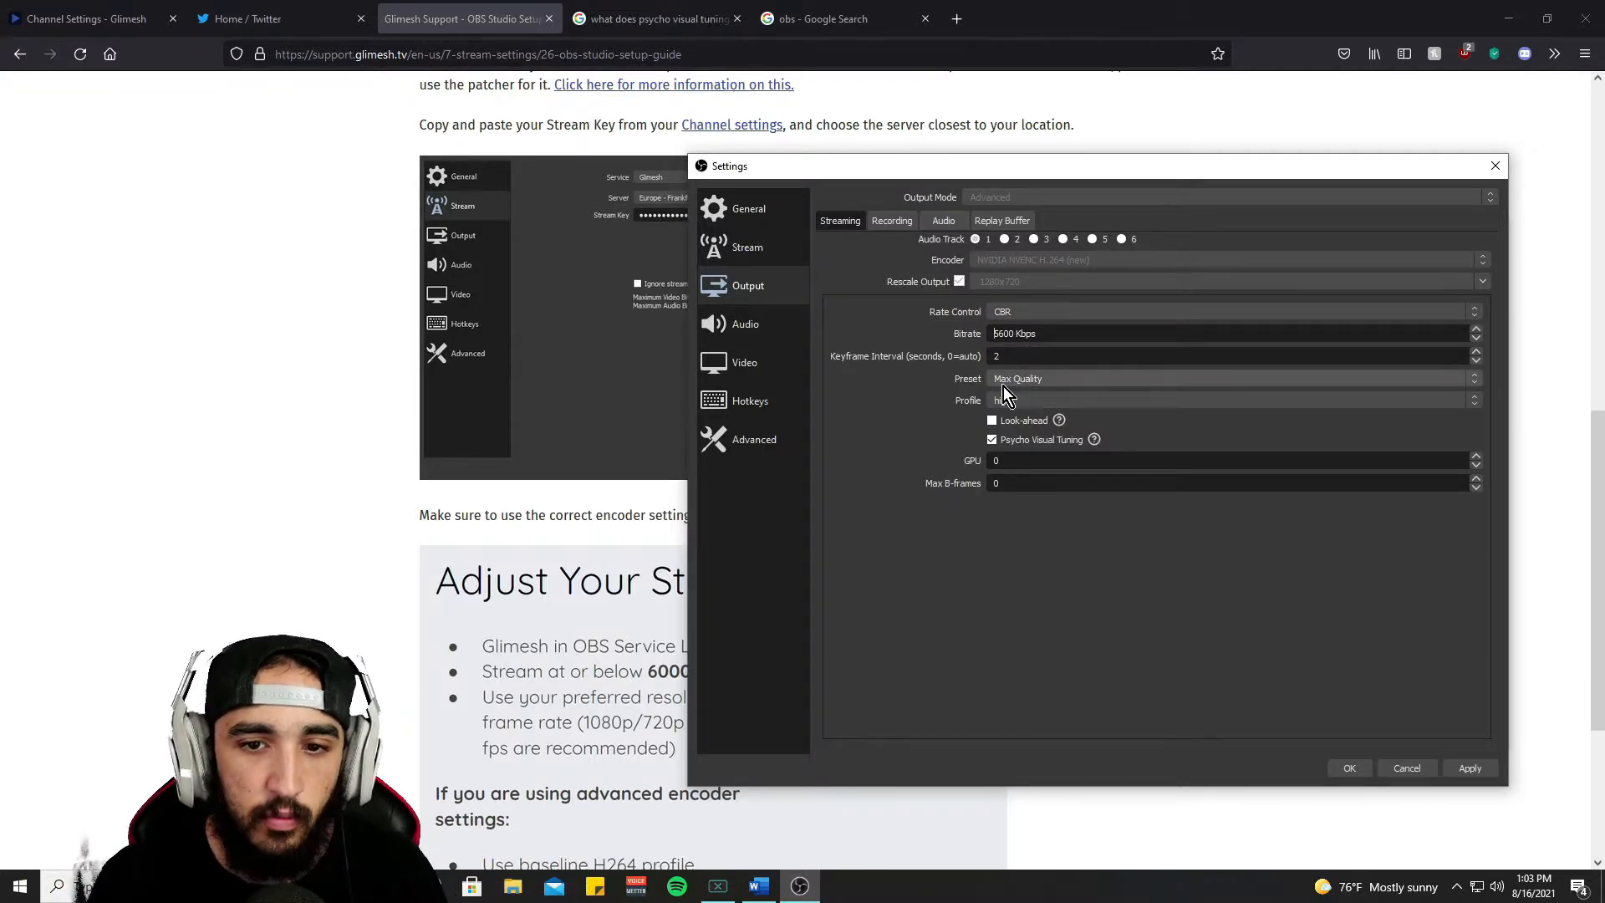
- Set the NVENC encoder's preset to Quality, keeping the profile at high
{"action": "left_click", "coordinate": [1003, 384]}
{"action": "left_click", "coordinate": [1039, 389]}
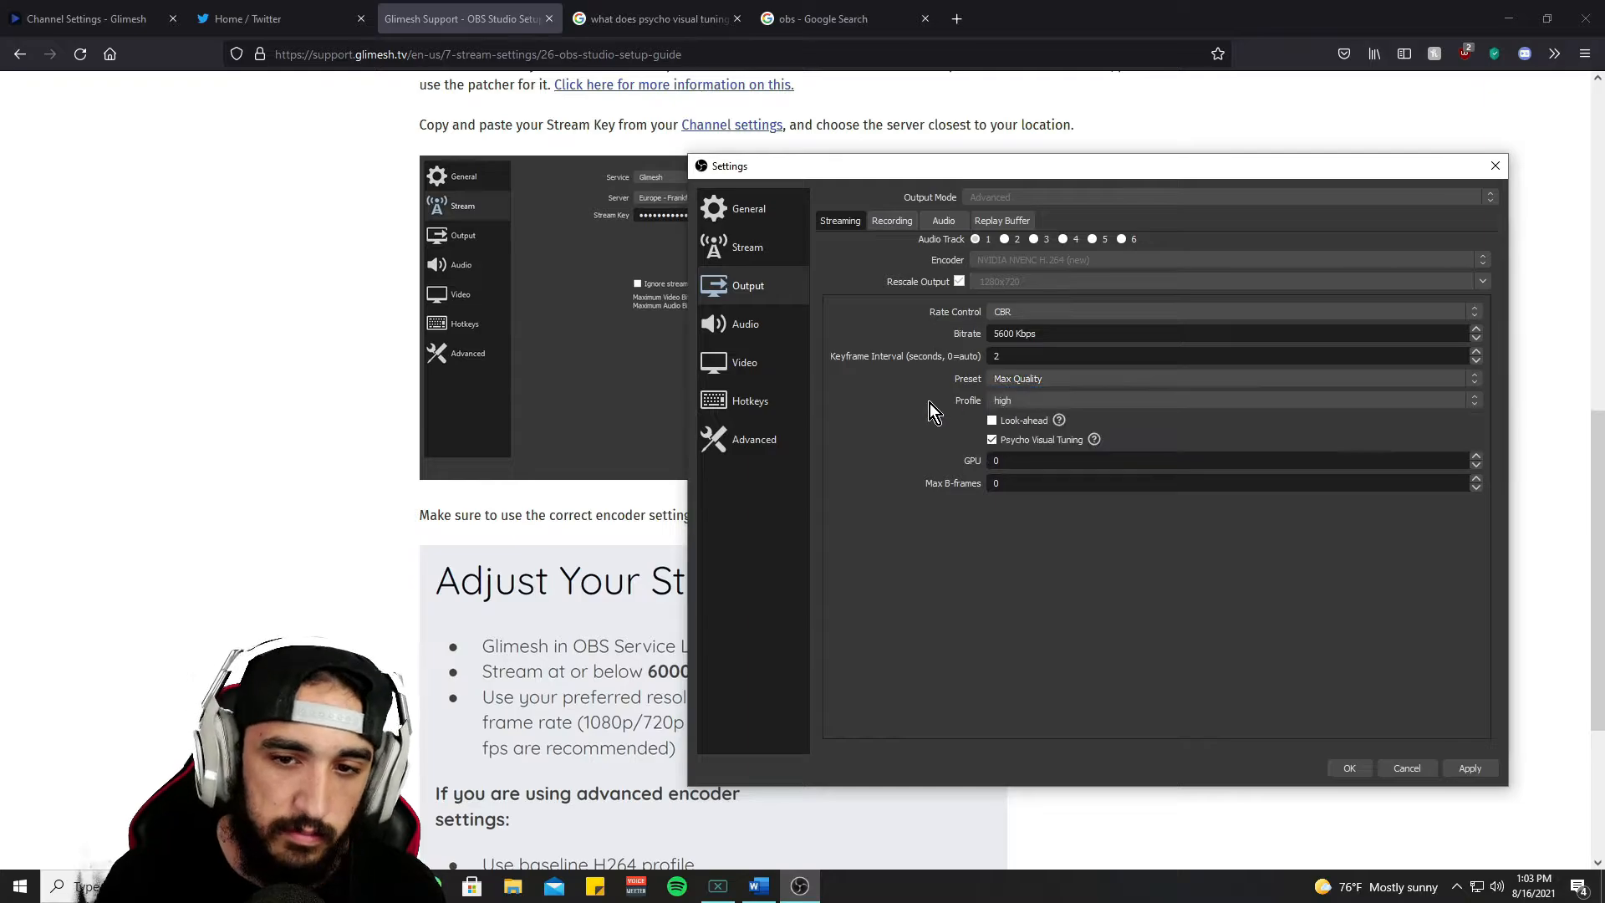
{"action": "left_click", "coordinate": [1055, 388]}
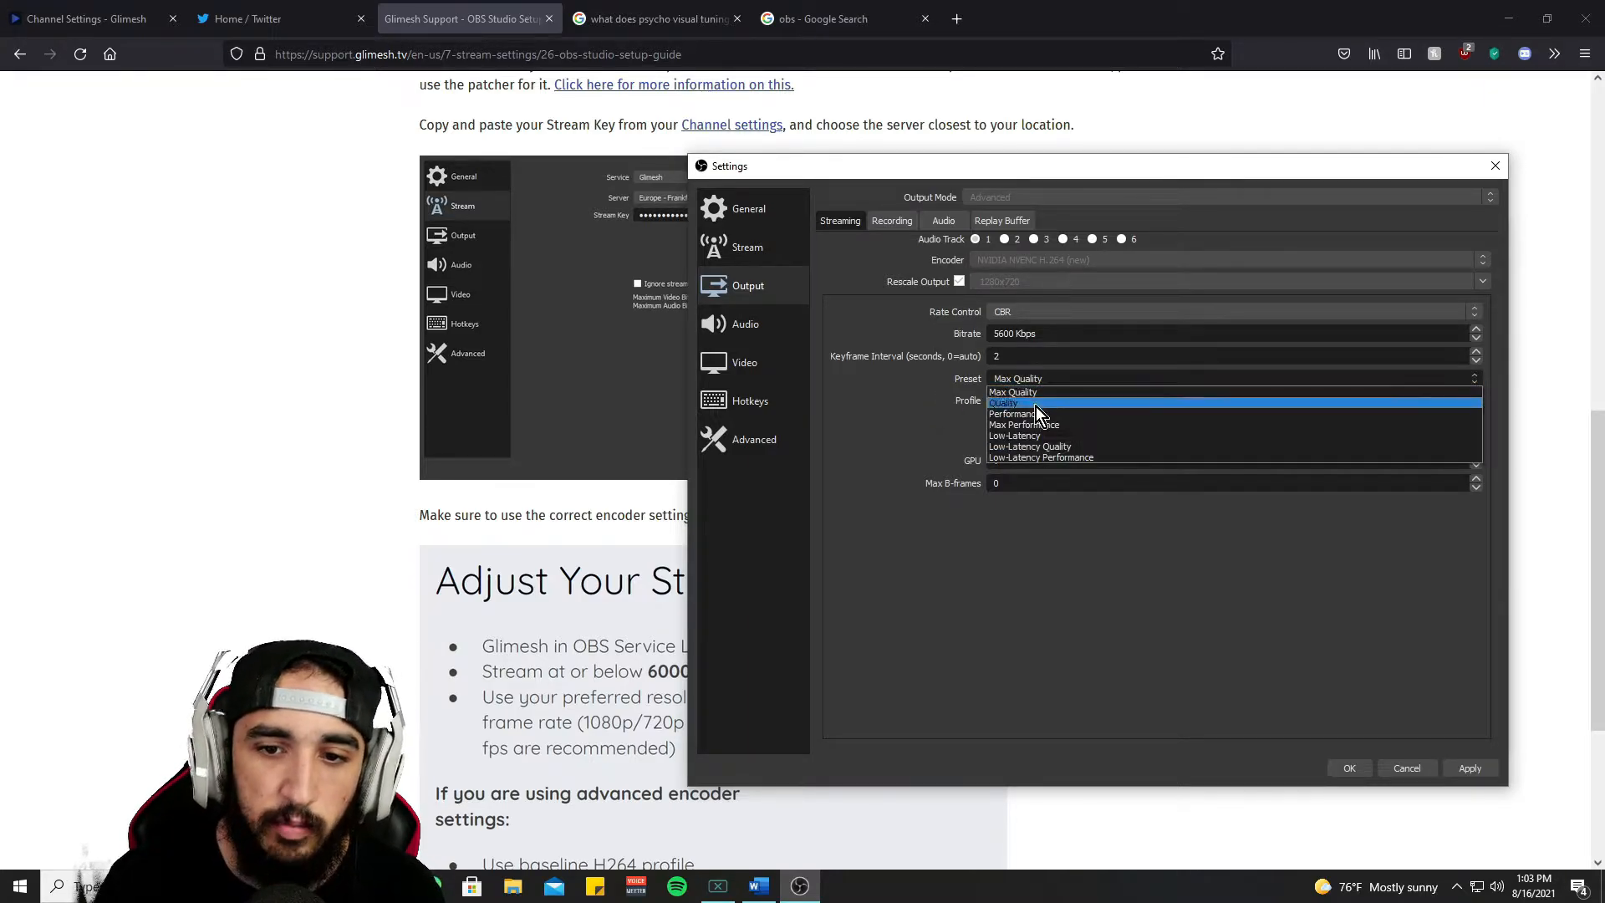
{"action": "left_click", "coordinate": [1032, 404]}
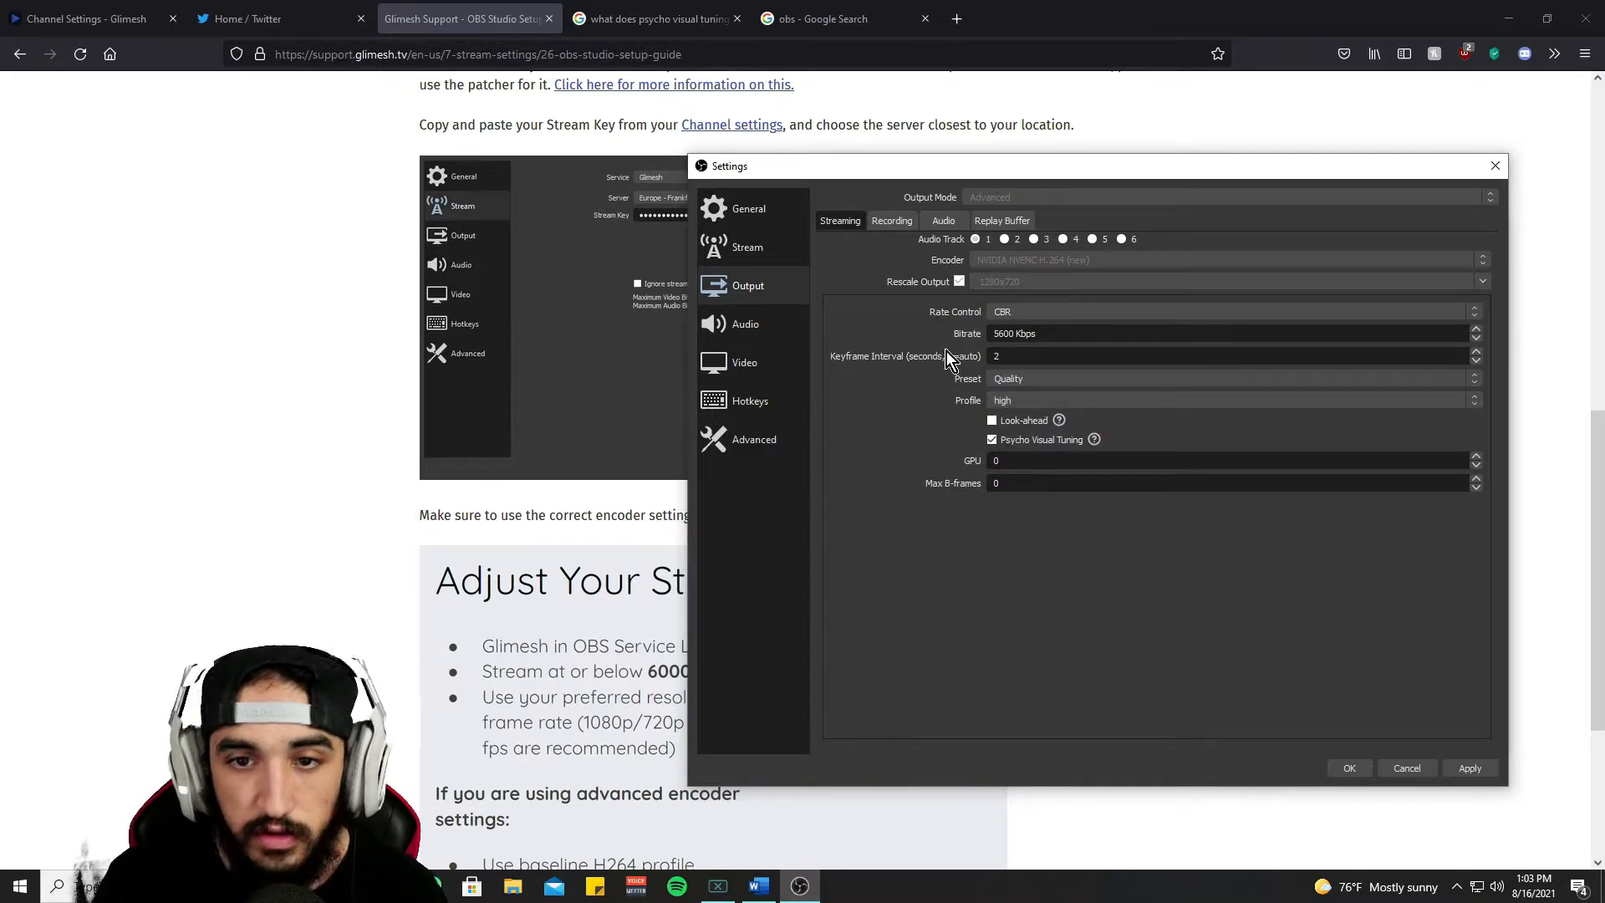
{"action": "left_click", "coordinate": [1006, 380]}
{"action": "left_click", "coordinate": [882, 363]}
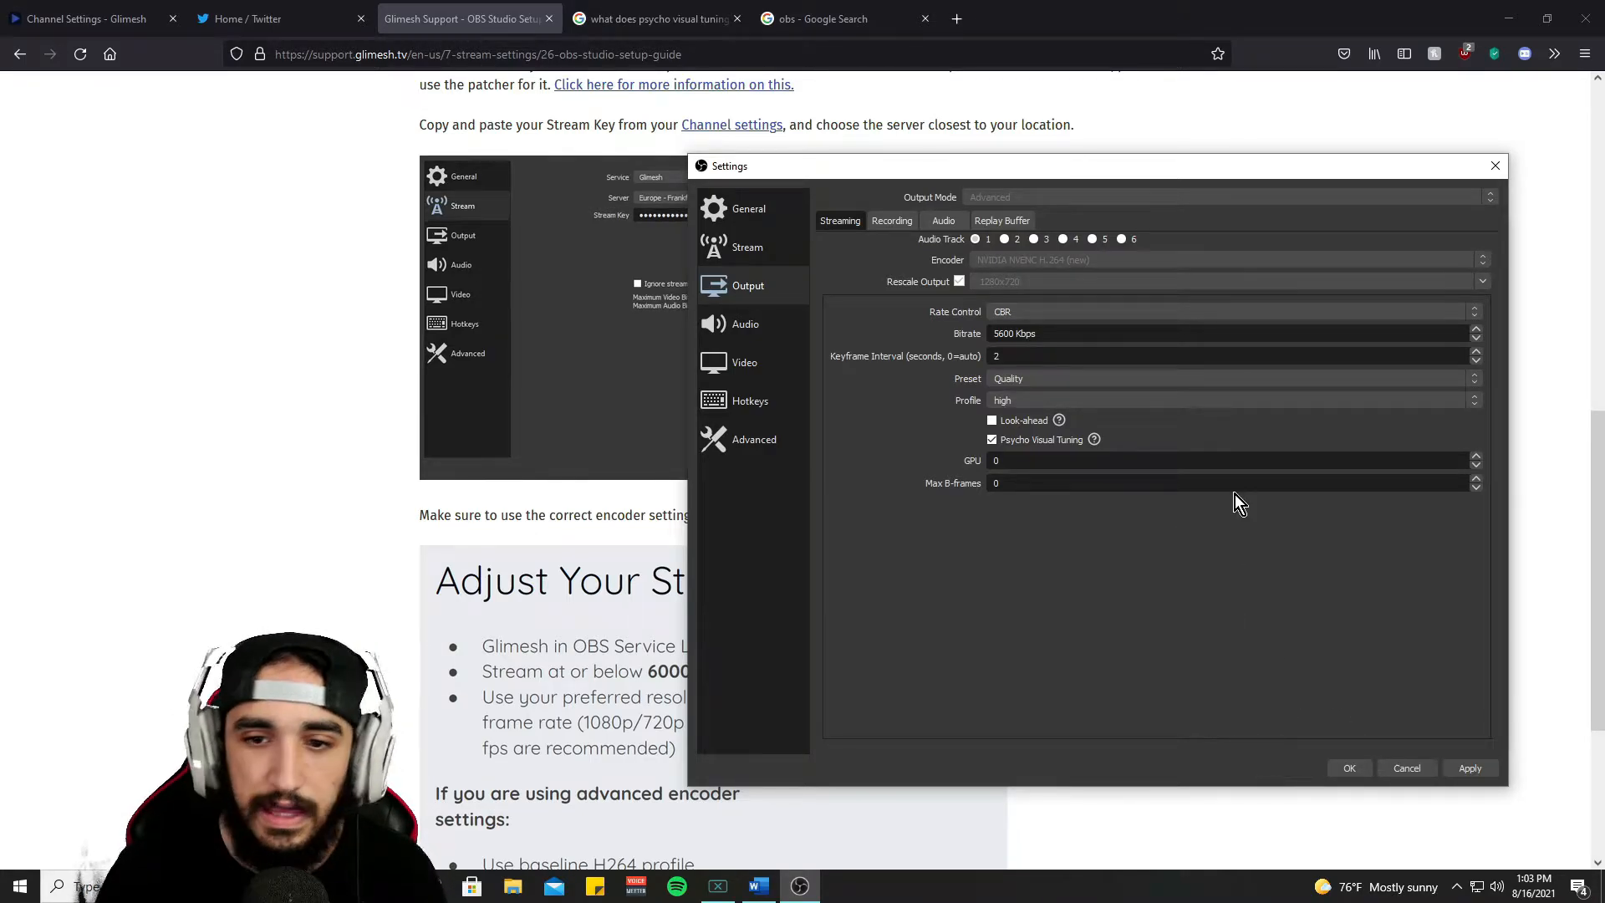
{"action": "left_click", "coordinate": [1082, 379]}
{"action": "left_click", "coordinate": [1015, 410]}
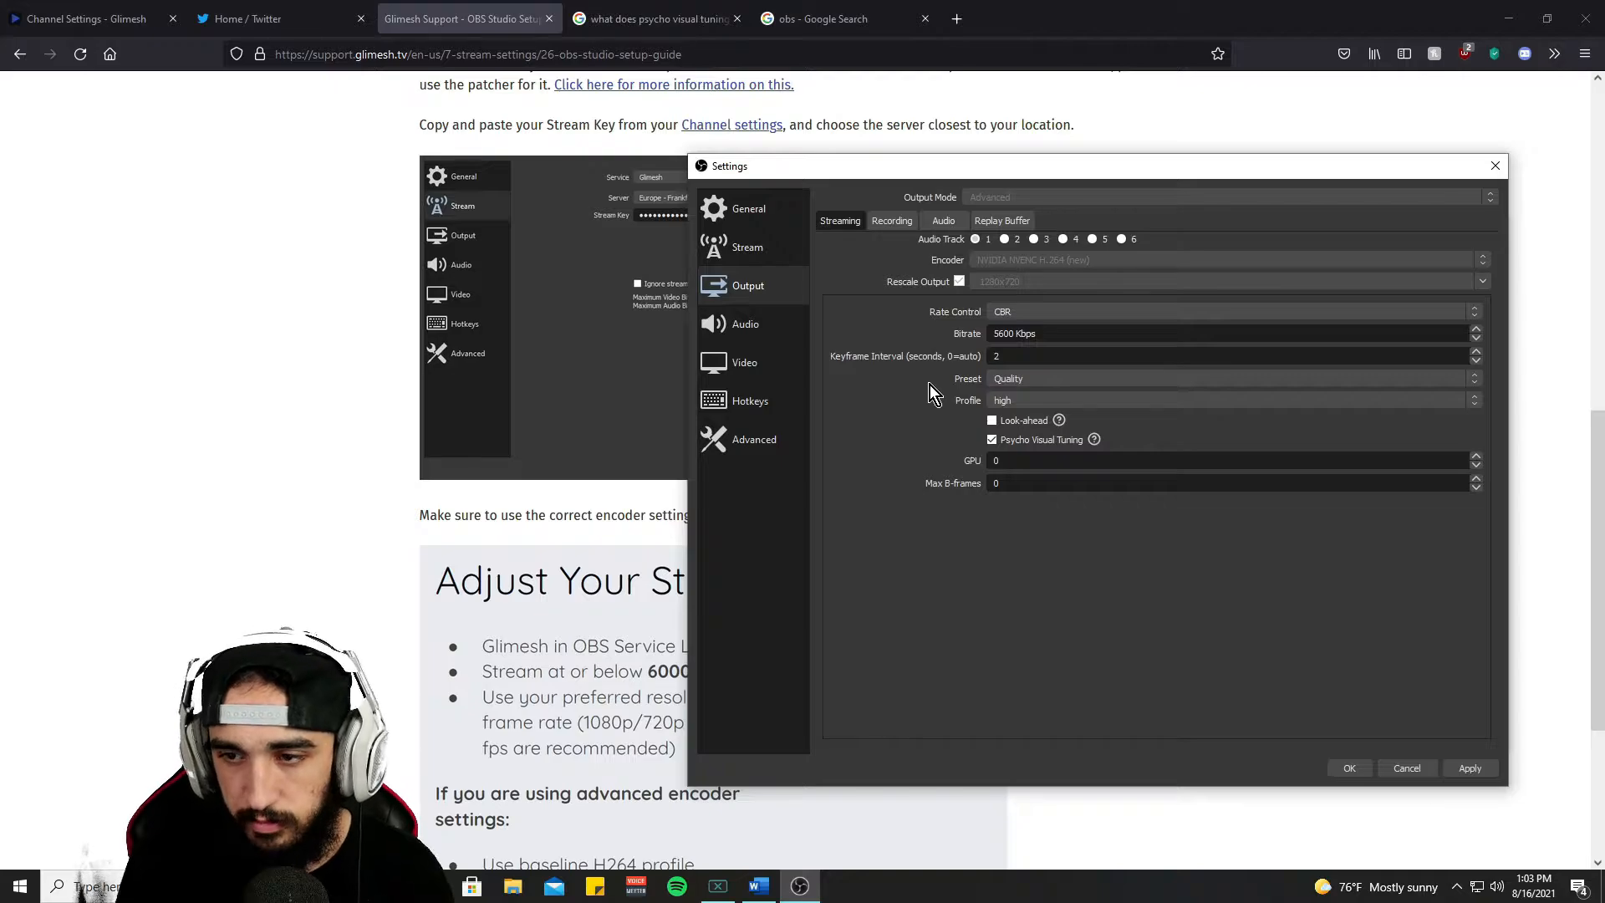
{"action": "left_click", "coordinate": [1078, 402]}
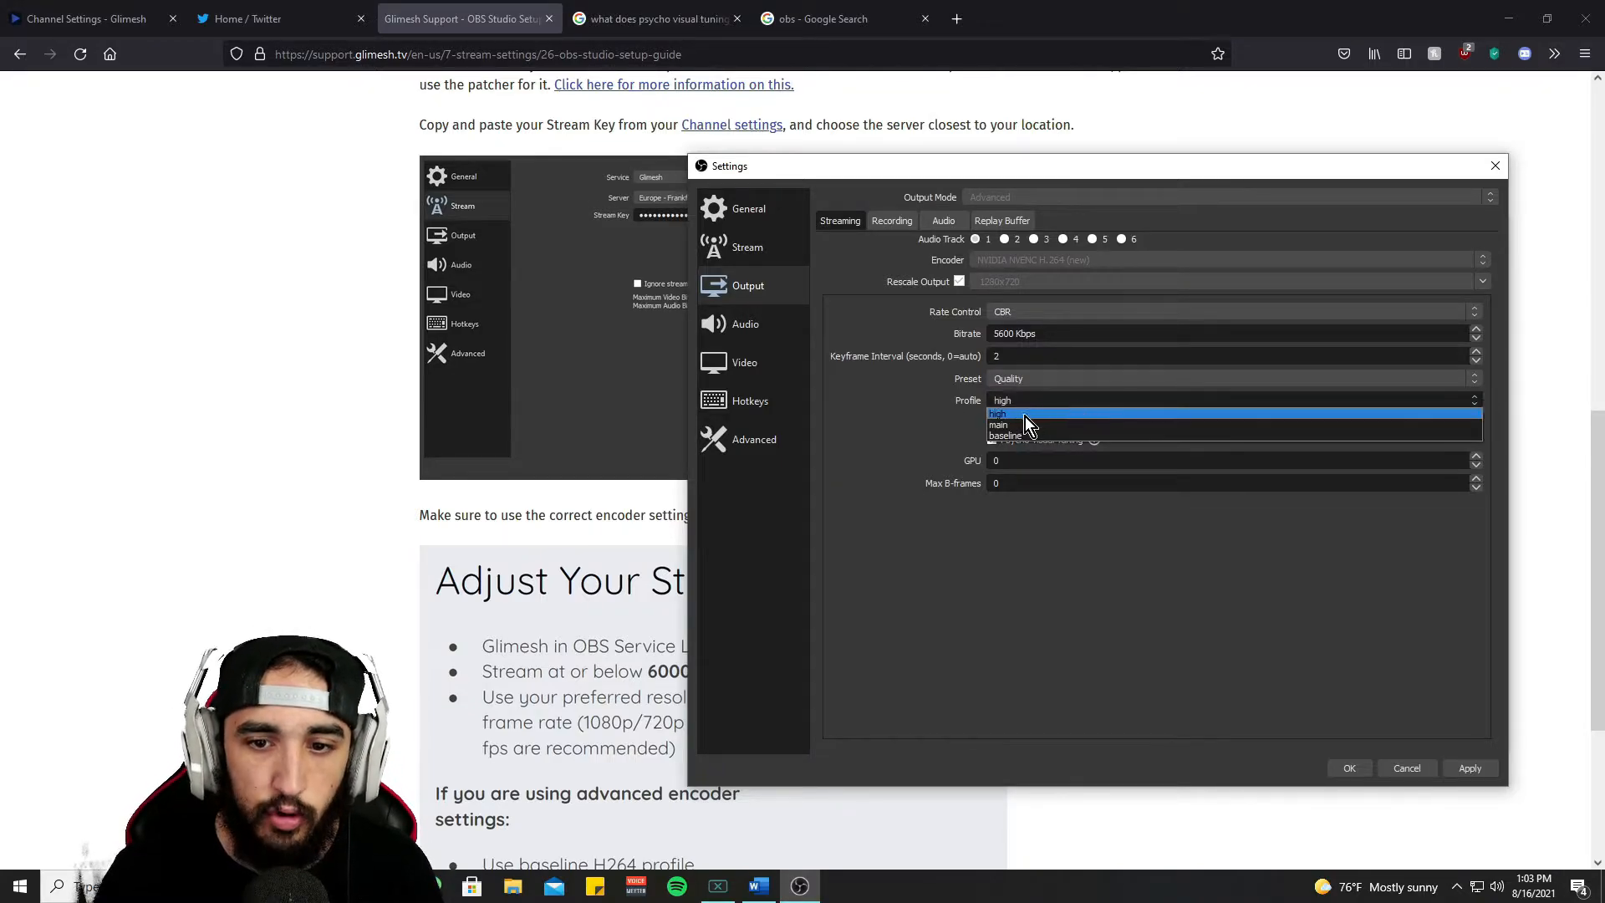
{"action": "left_click", "coordinate": [1025, 415]}
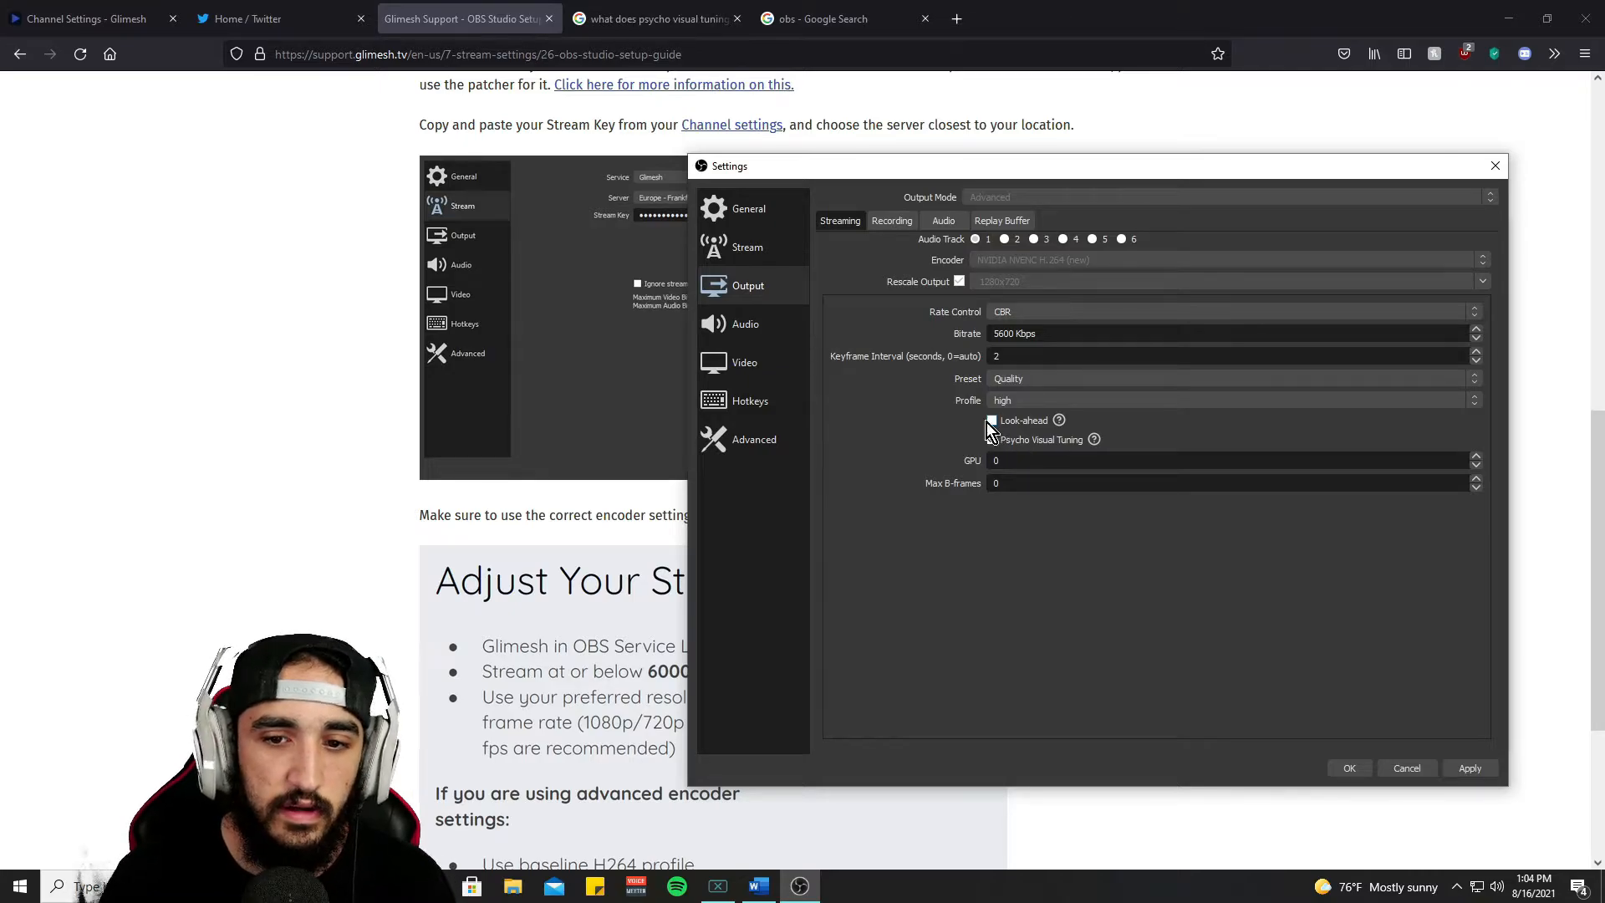
- Compare the Look-ahead and Psycho Visual Tuning options and their help tips with the guide's NVENC recommendations
{"action": "left_click", "coordinate": [525, 597]}
{"action": "scroll", "coordinate": [586, 552], "scroll_direction": "down", "scroll_amount": 3}
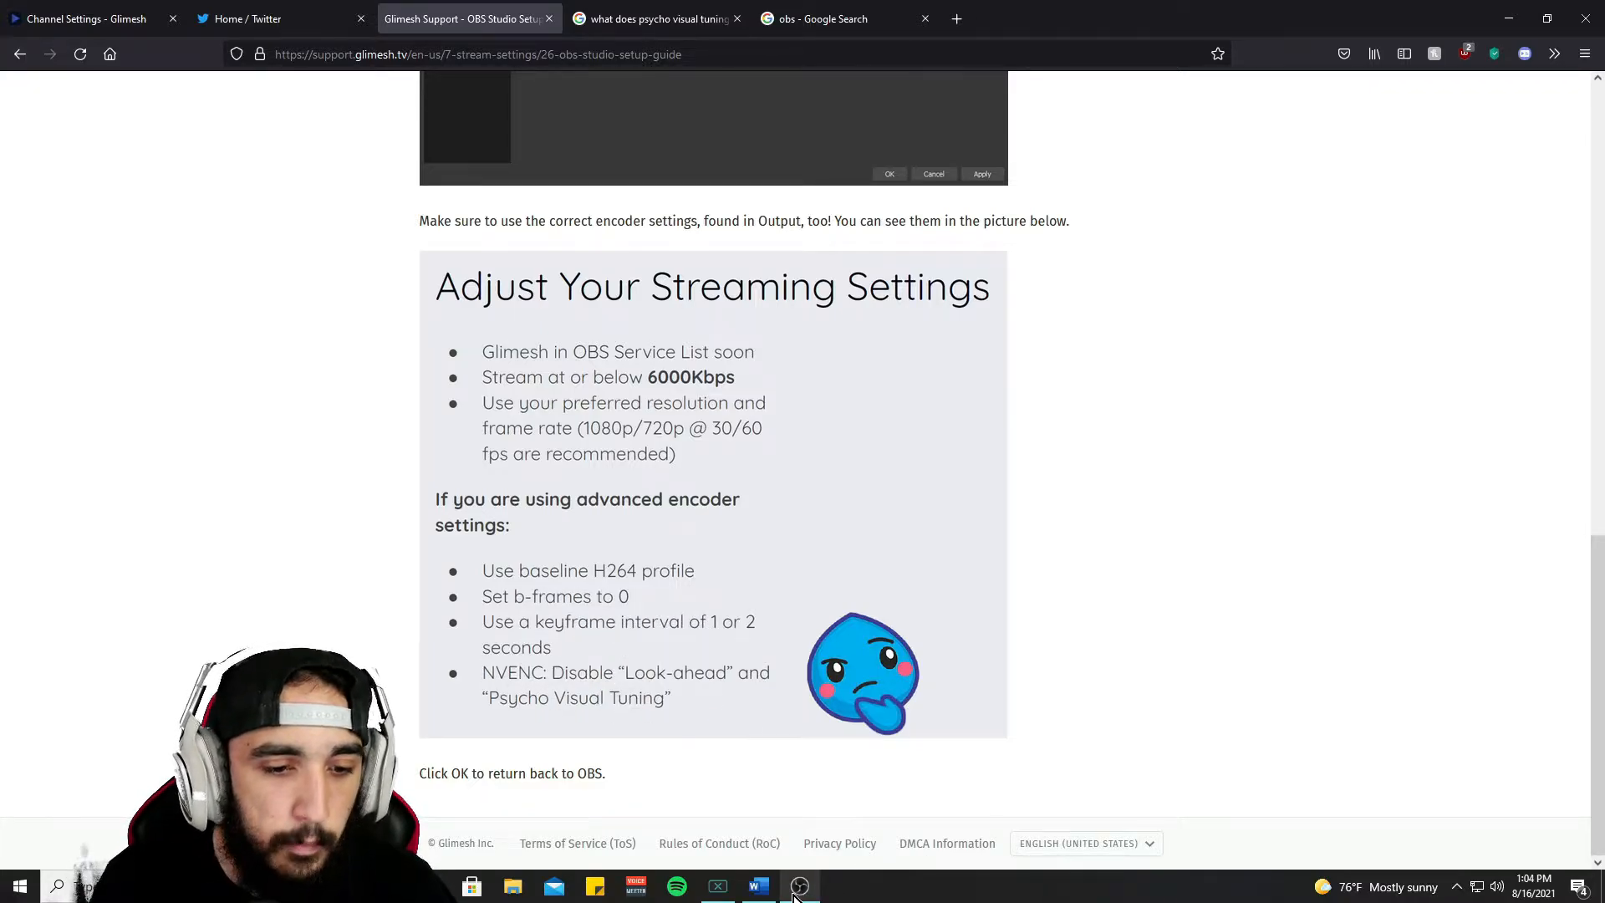
{"action": "mouse_move", "coordinate": [797, 897]}
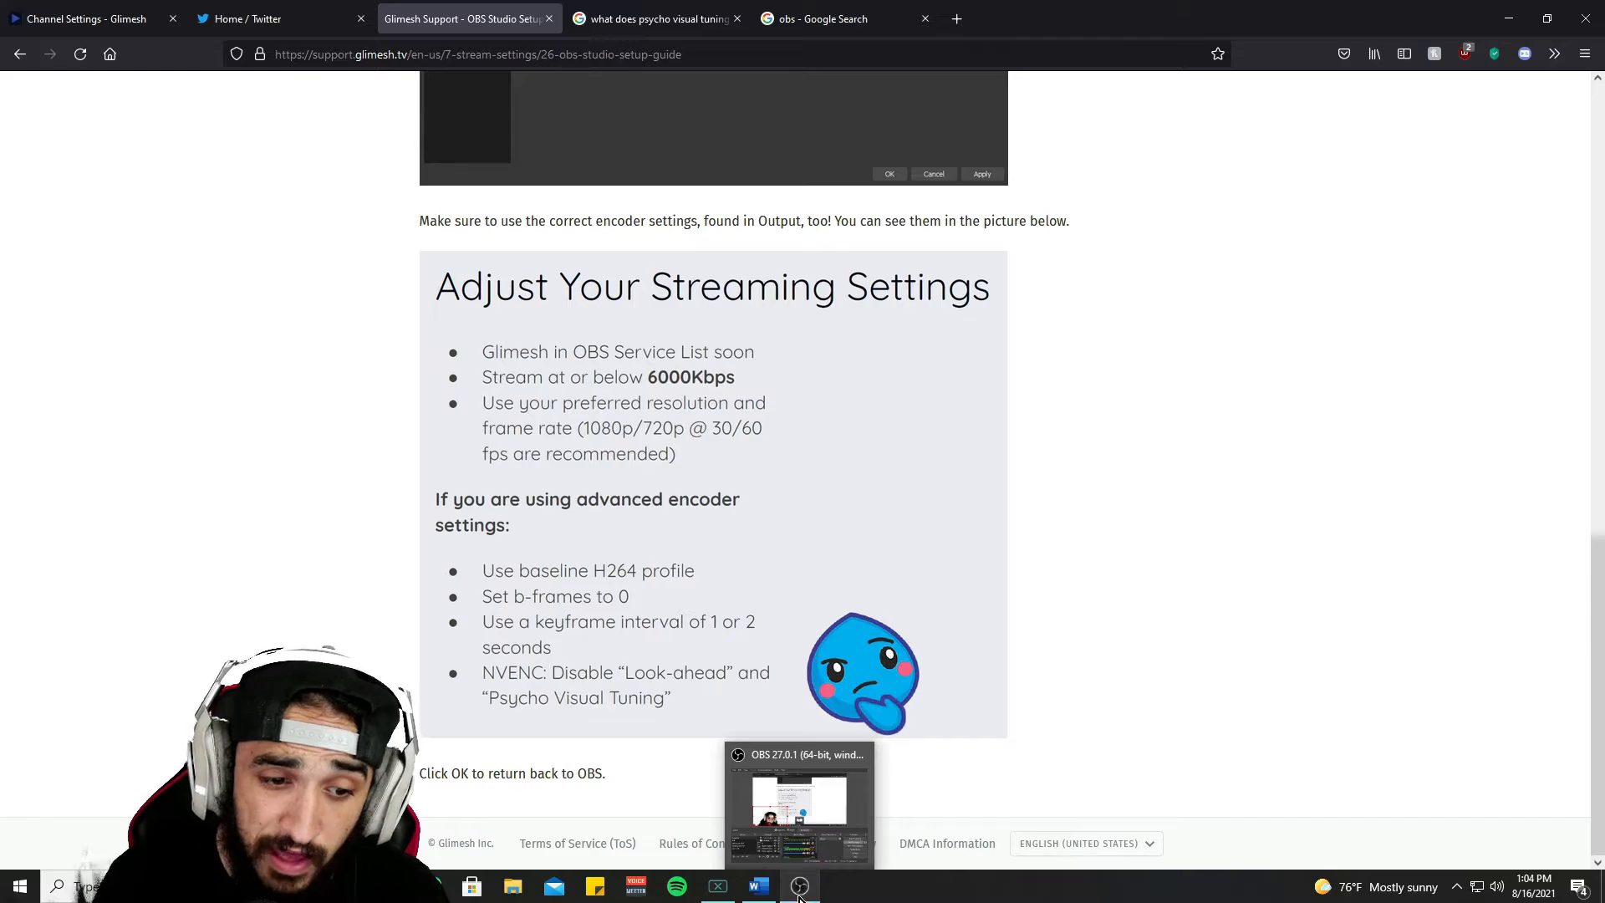
{"action": "left_click", "coordinate": [798, 890]}
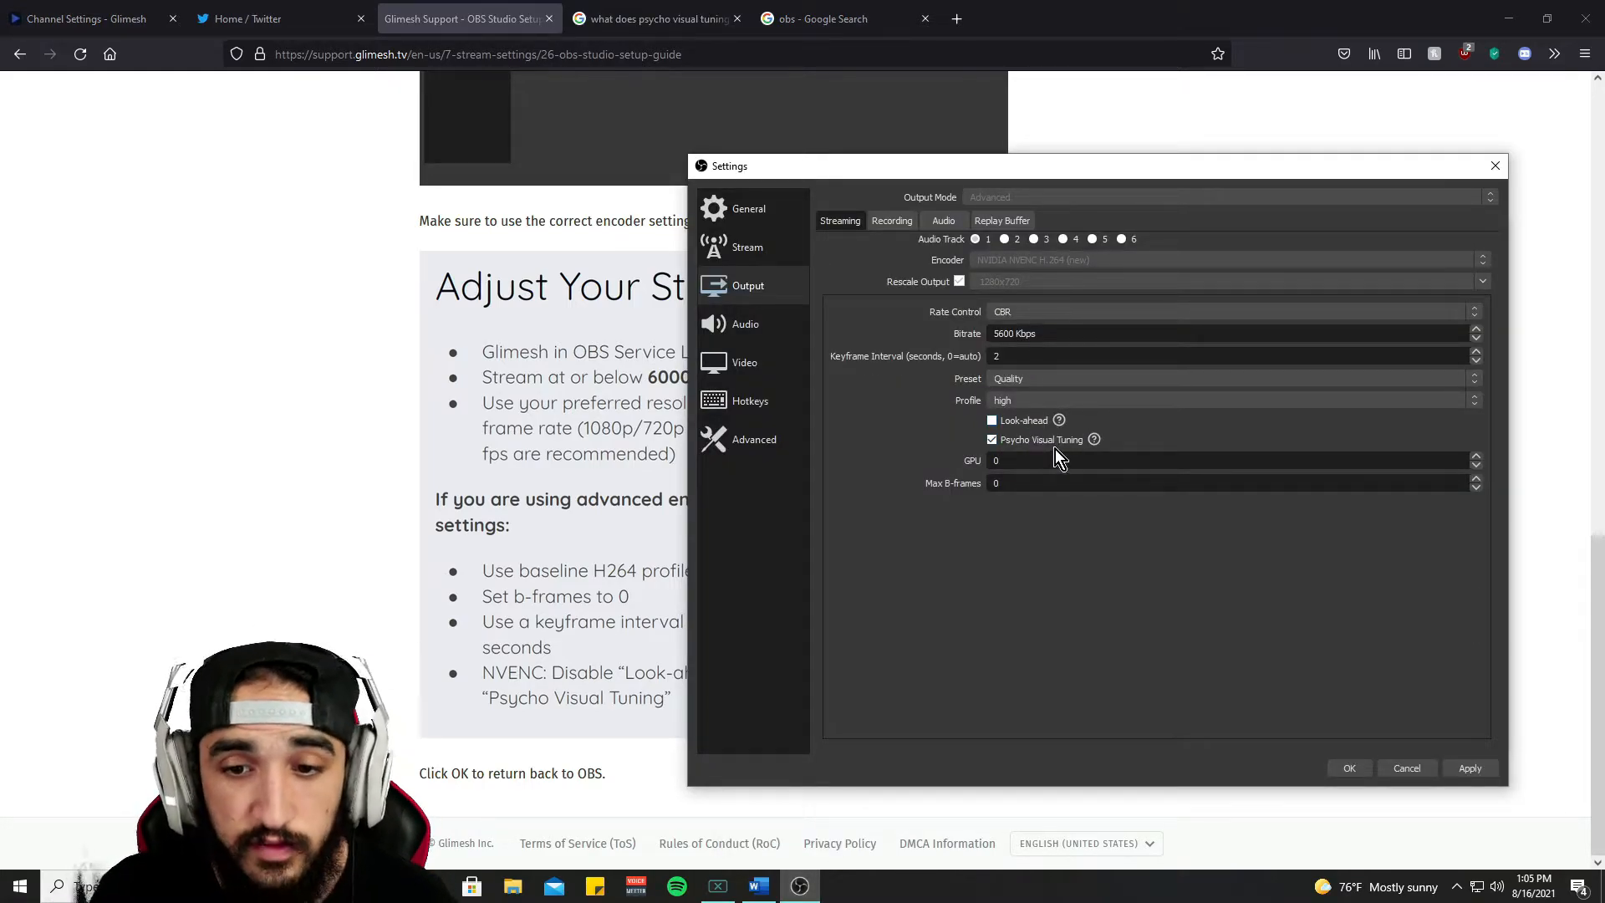
{"action": "left_click", "coordinate": [655, 584]}
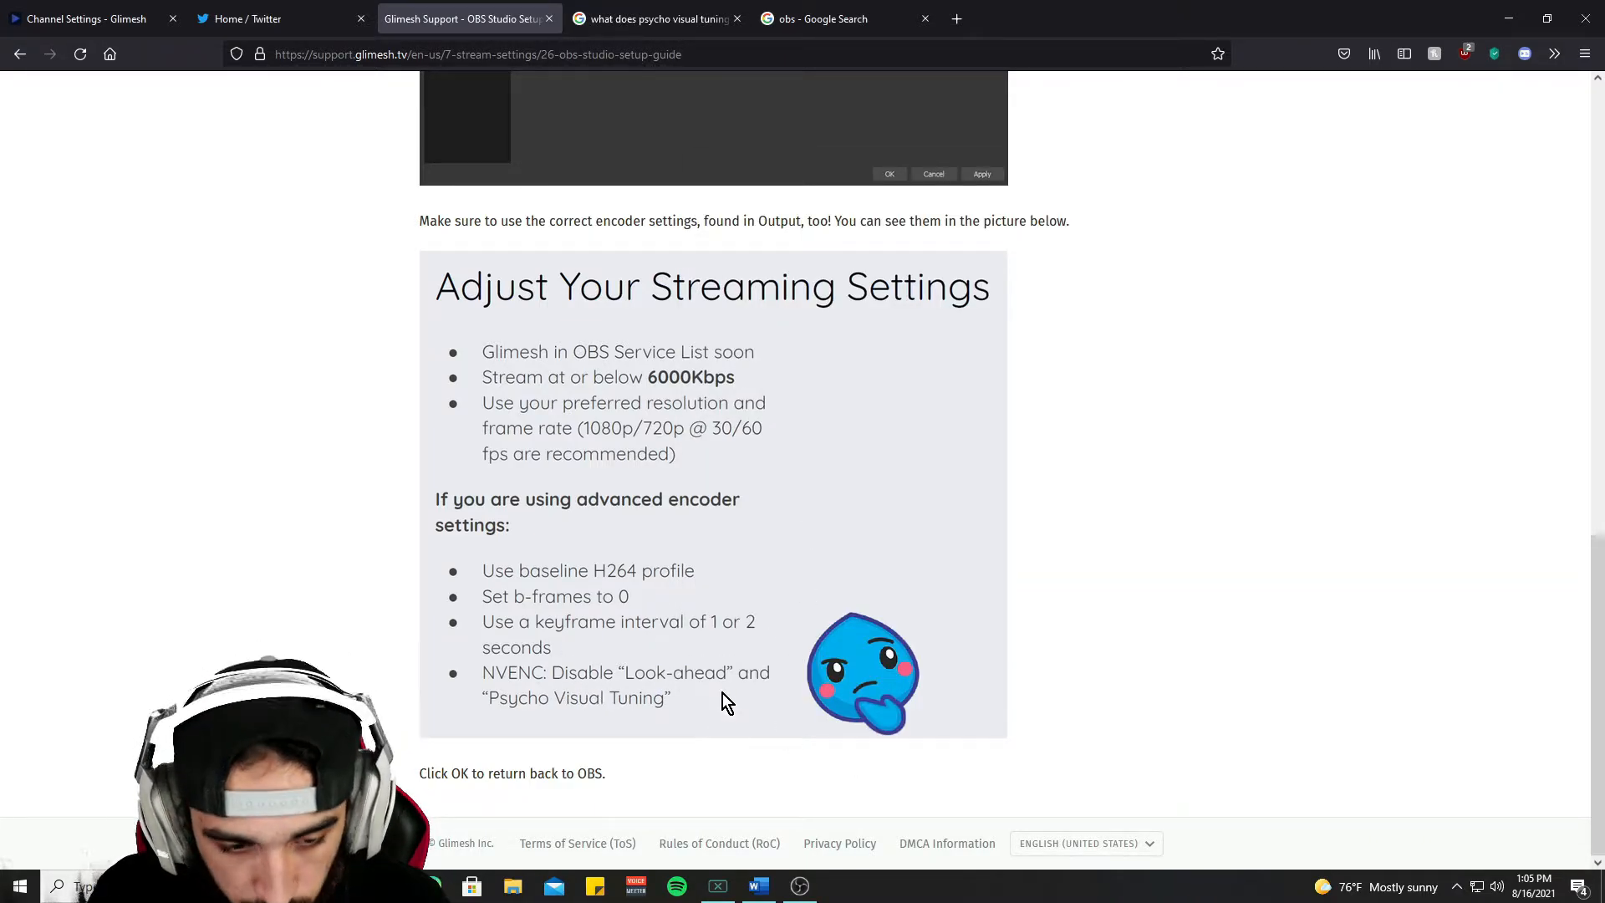
{"action": "left_click", "coordinate": [800, 886]}
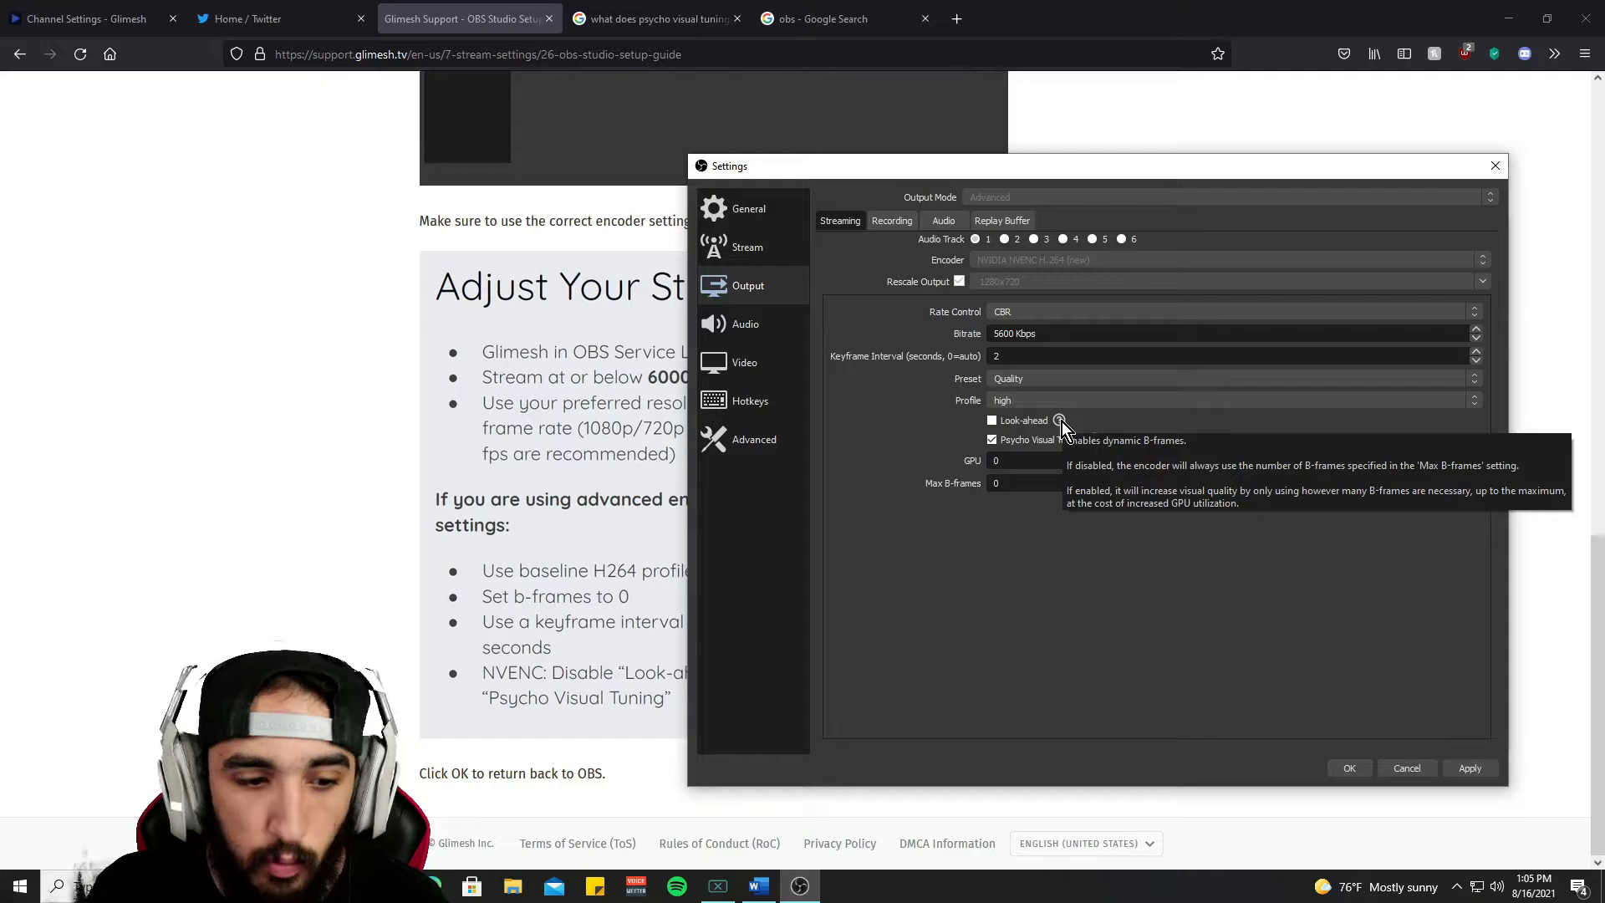
{"action": "left_click", "coordinate": [577, 600]}
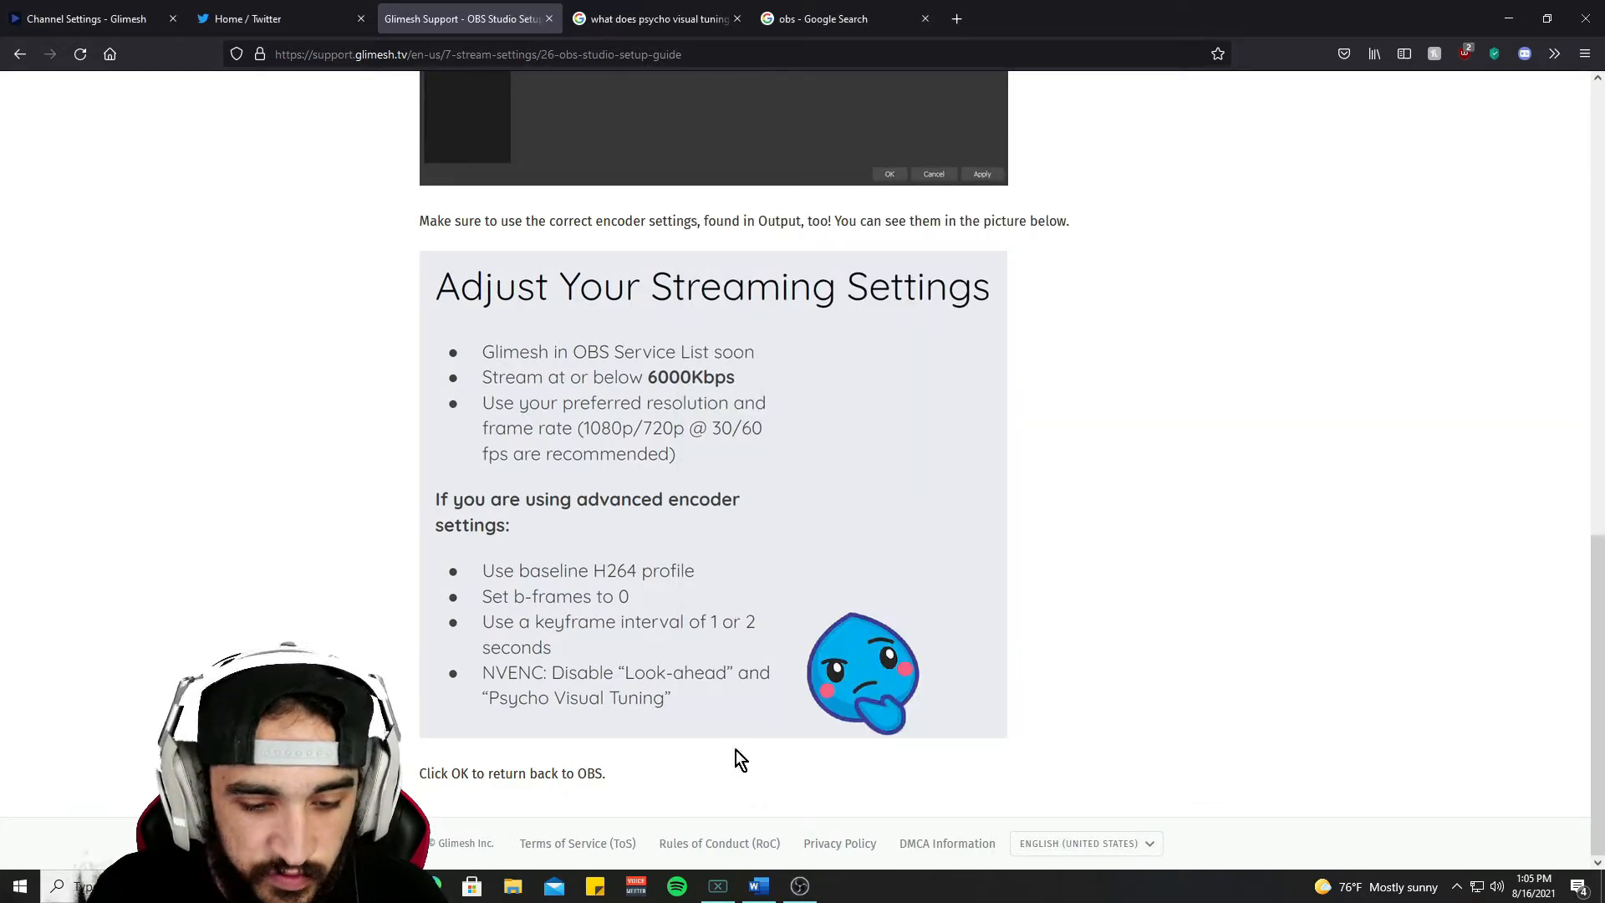
{"action": "left_click", "coordinate": [807, 889]}
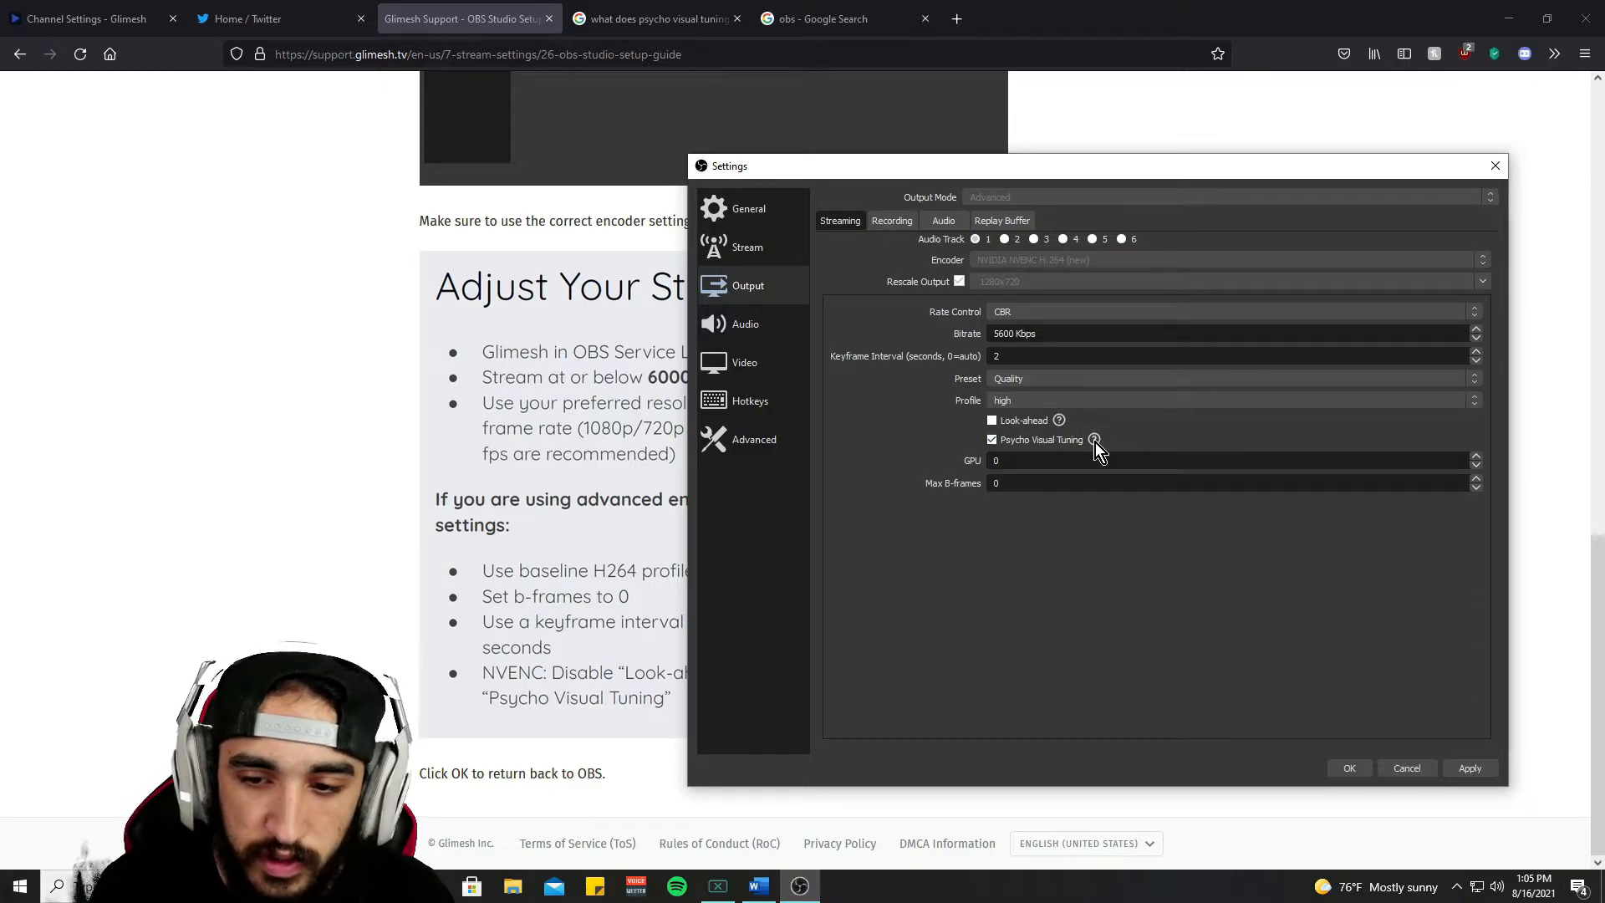
{"action": "mouse_move", "coordinate": [1095, 444]}
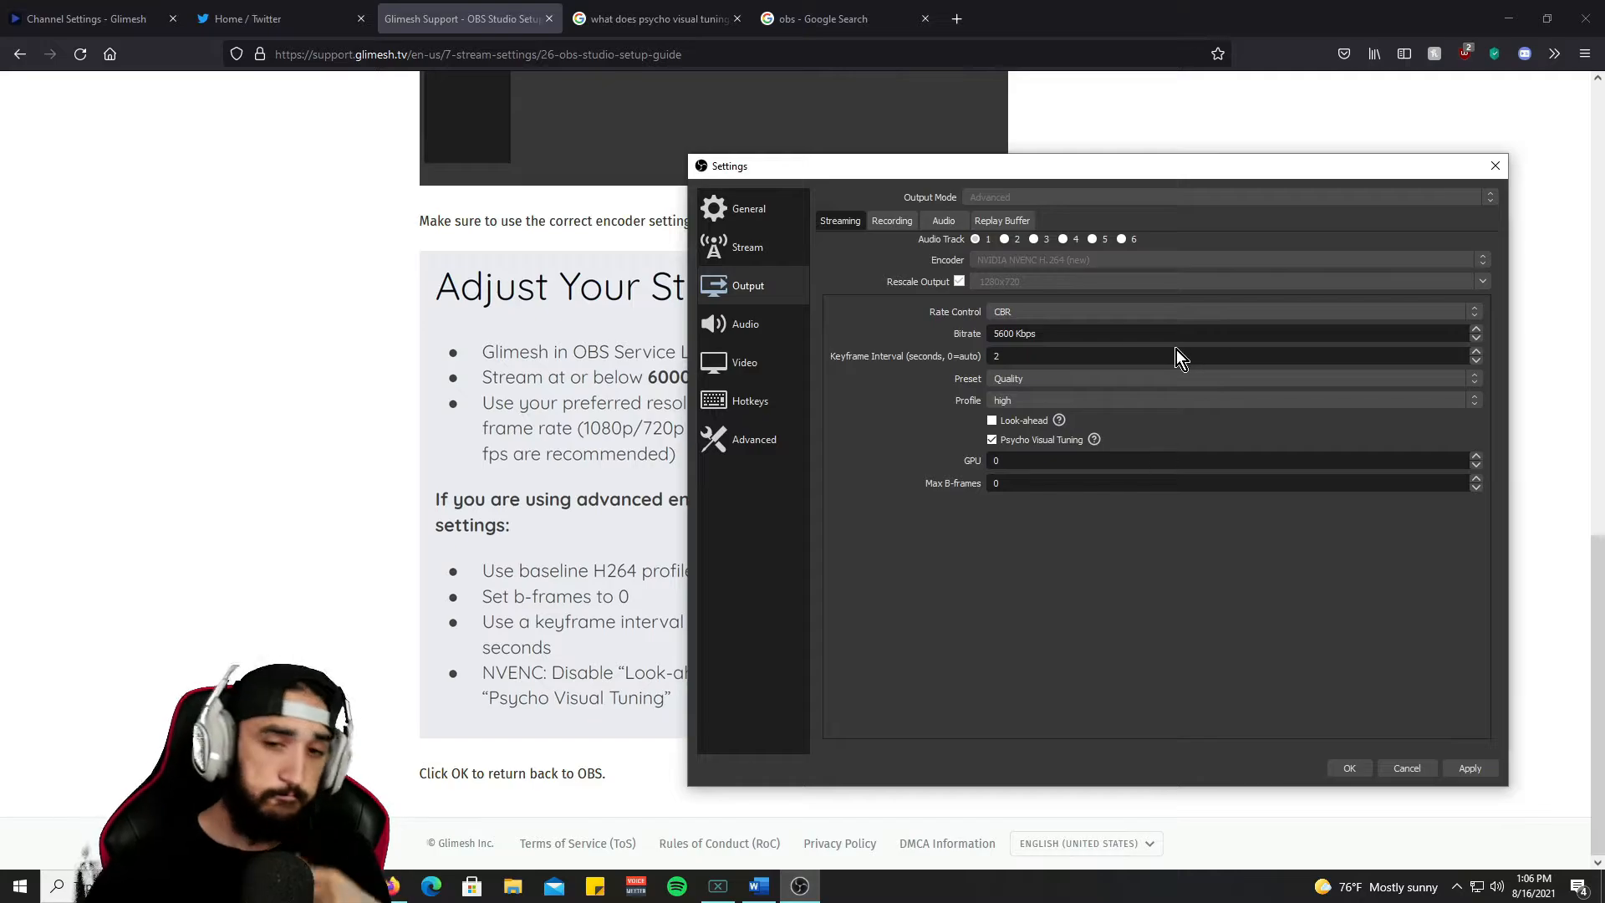
- Restore the GPU number to 0 and recheck the guide's advanced encoder recommendations
{"action": "left_click", "coordinate": [1477, 457]}
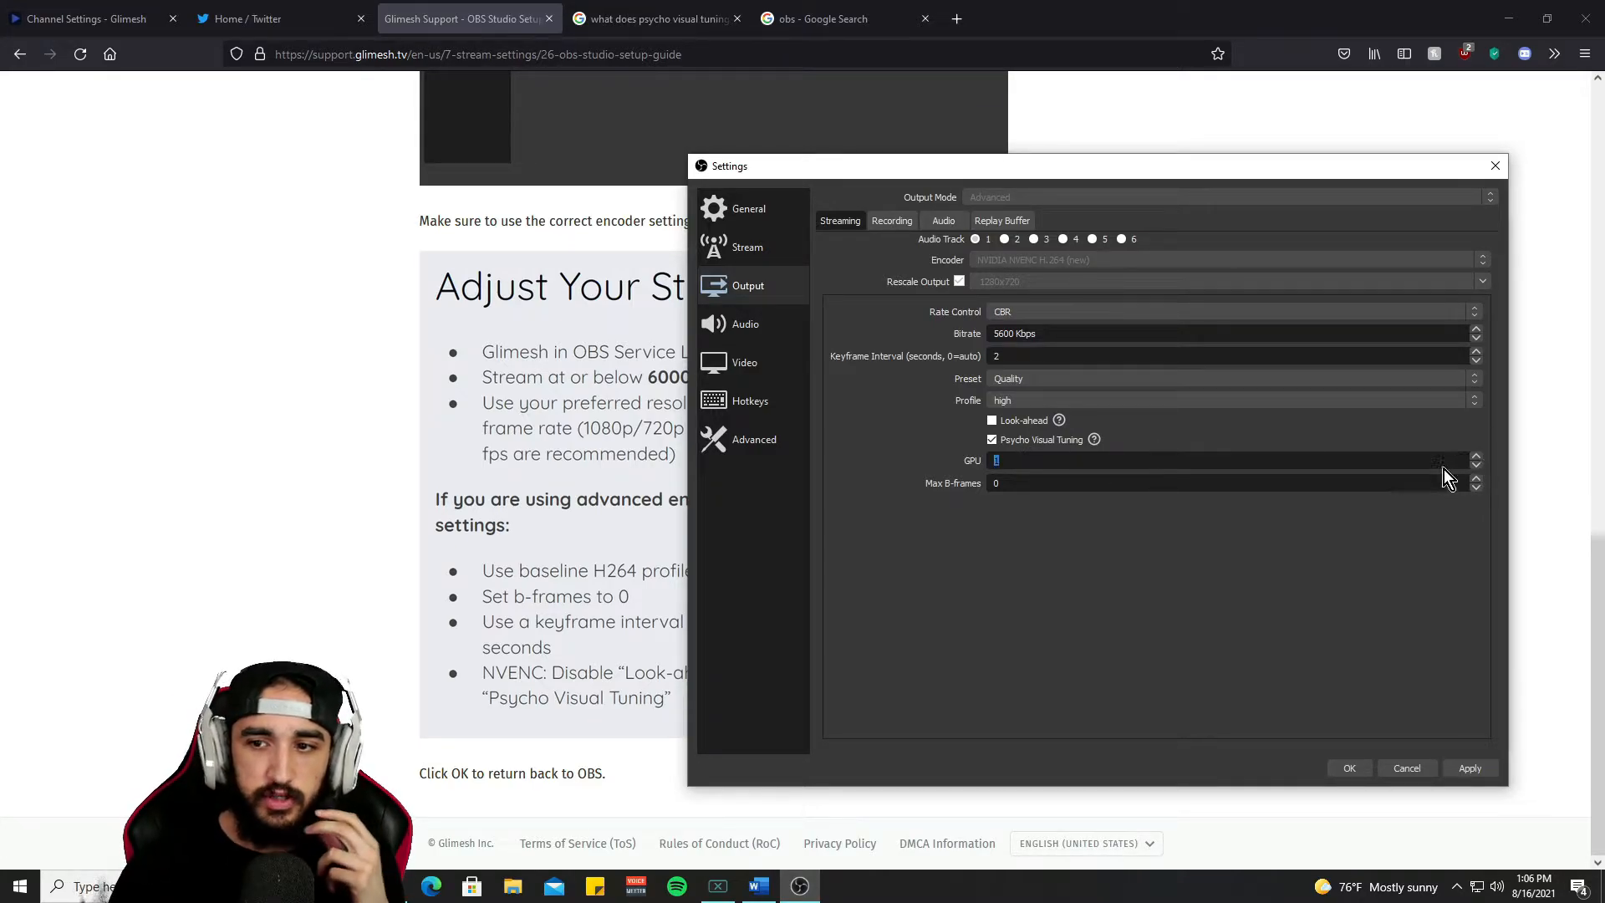
{"action": "type", "text": "0"}
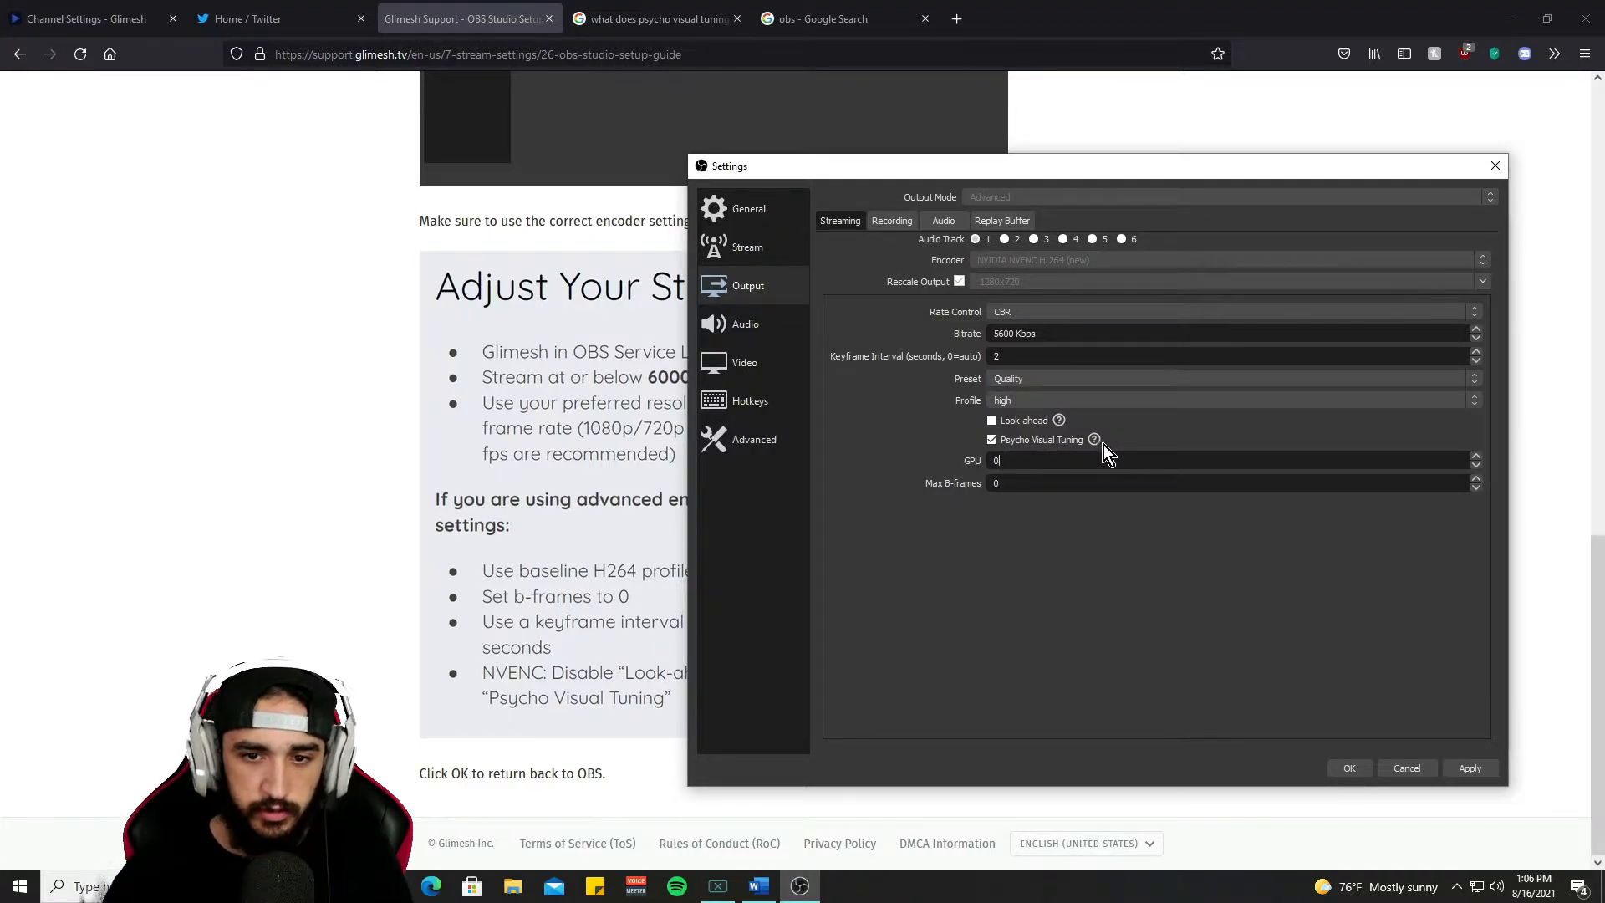
{"action": "left_click", "coordinate": [519, 564]}
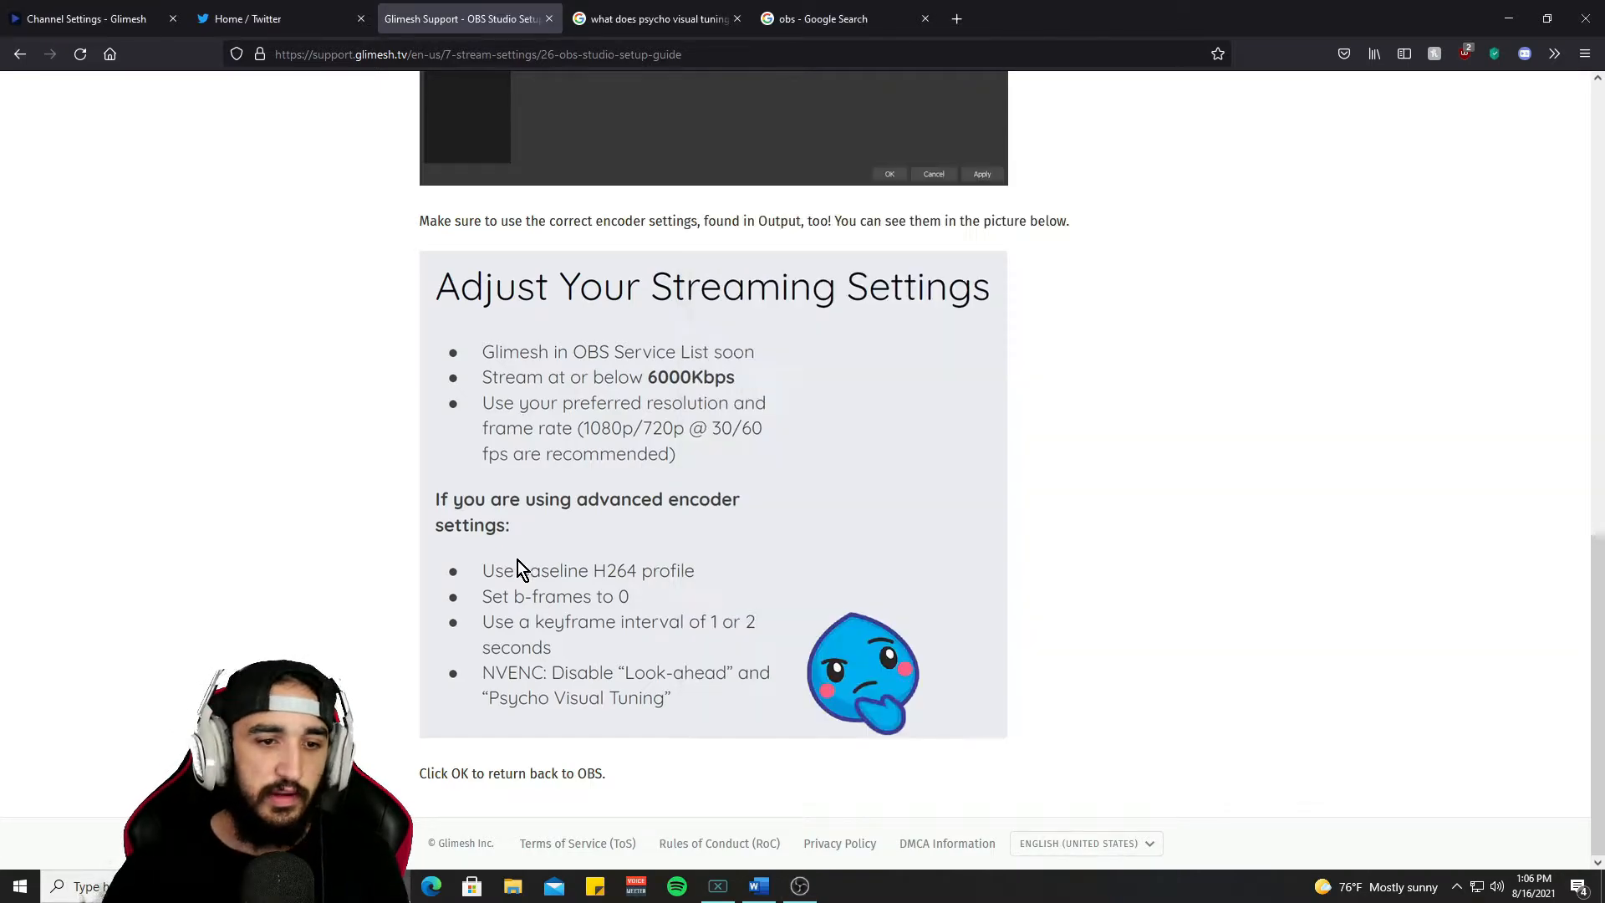
{"action": "left_click", "coordinate": [800, 886]}
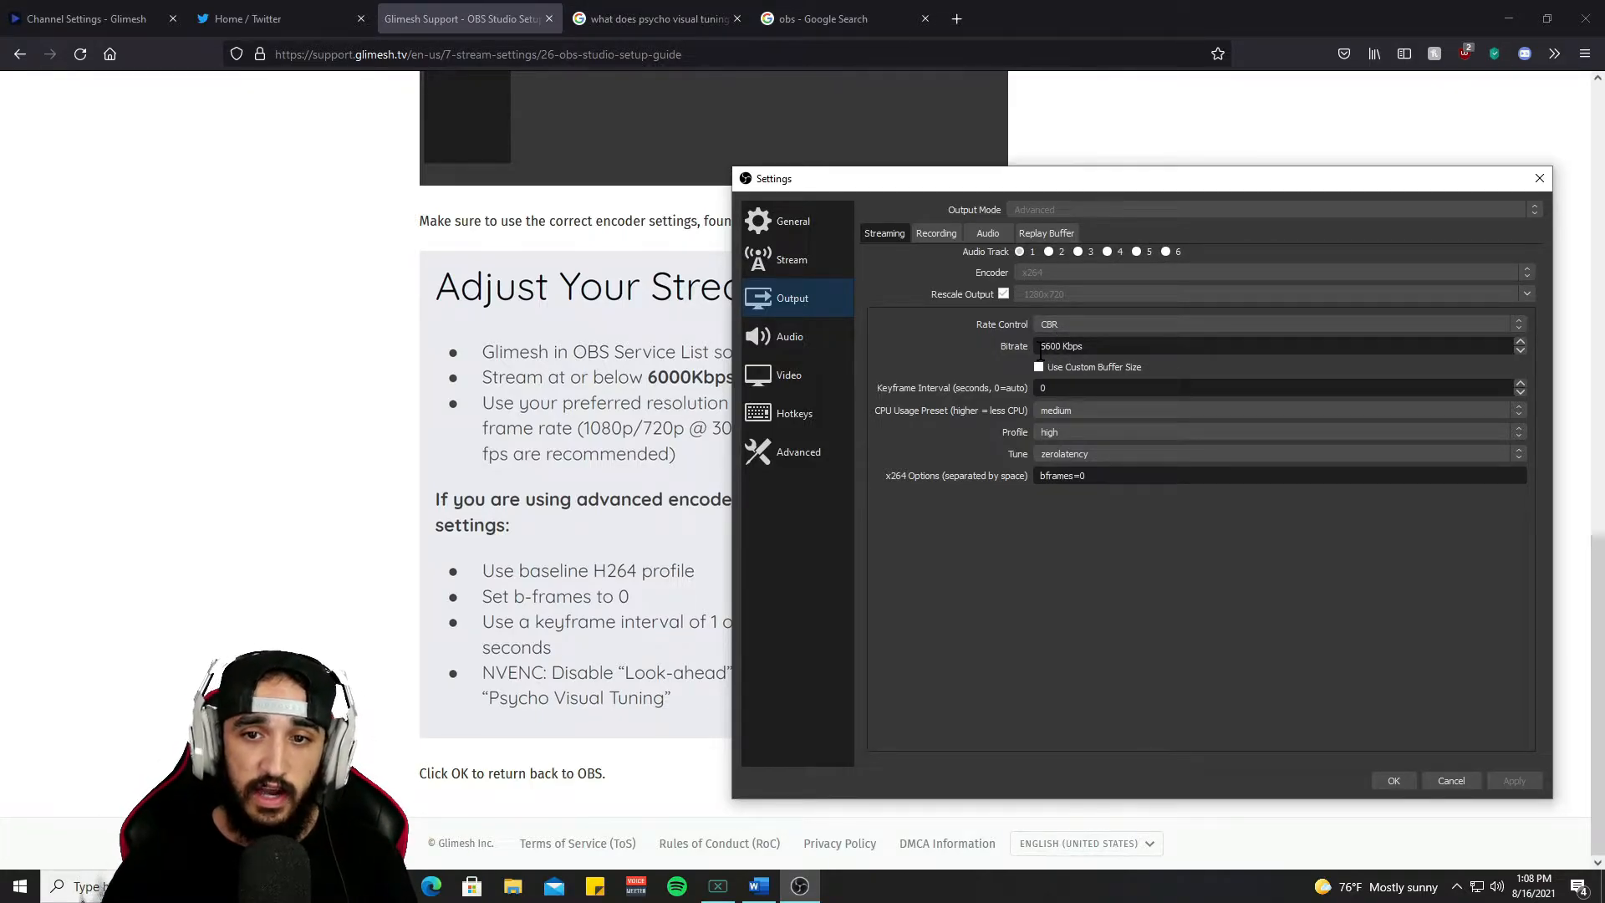
- Review the x264 encoder's bitrate and rate control options
{"action": "left_click_drag", "start_coordinate": [1042, 349], "coordinate": [1062, 353]}
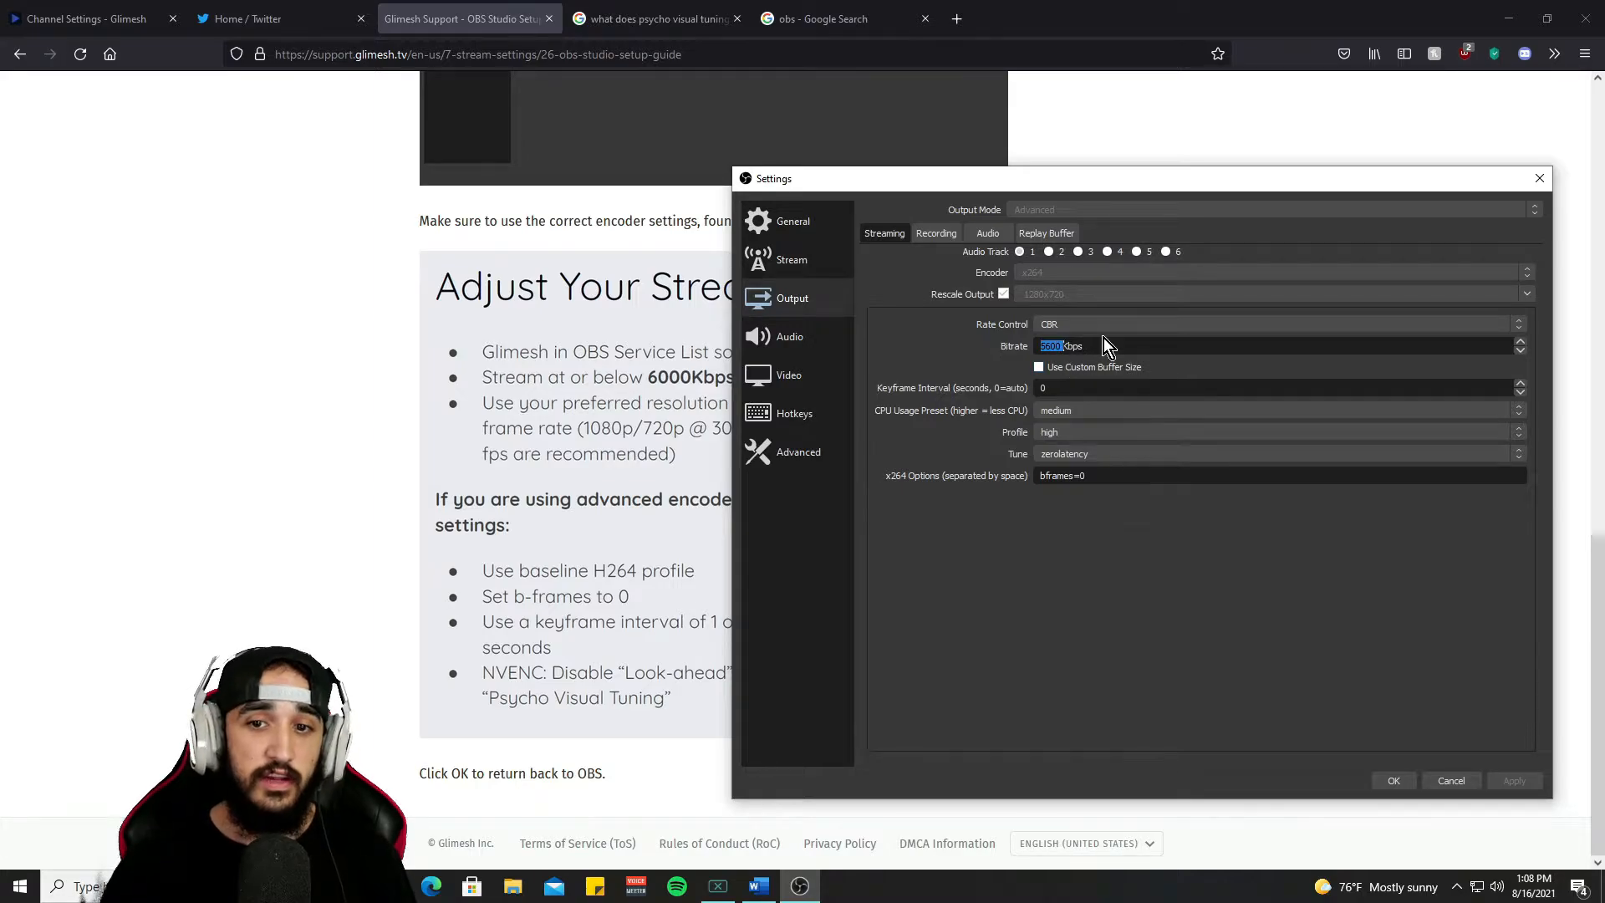
{"action": "left_click", "coordinate": [1068, 325]}
{"action": "left_click", "coordinate": [973, 338]}
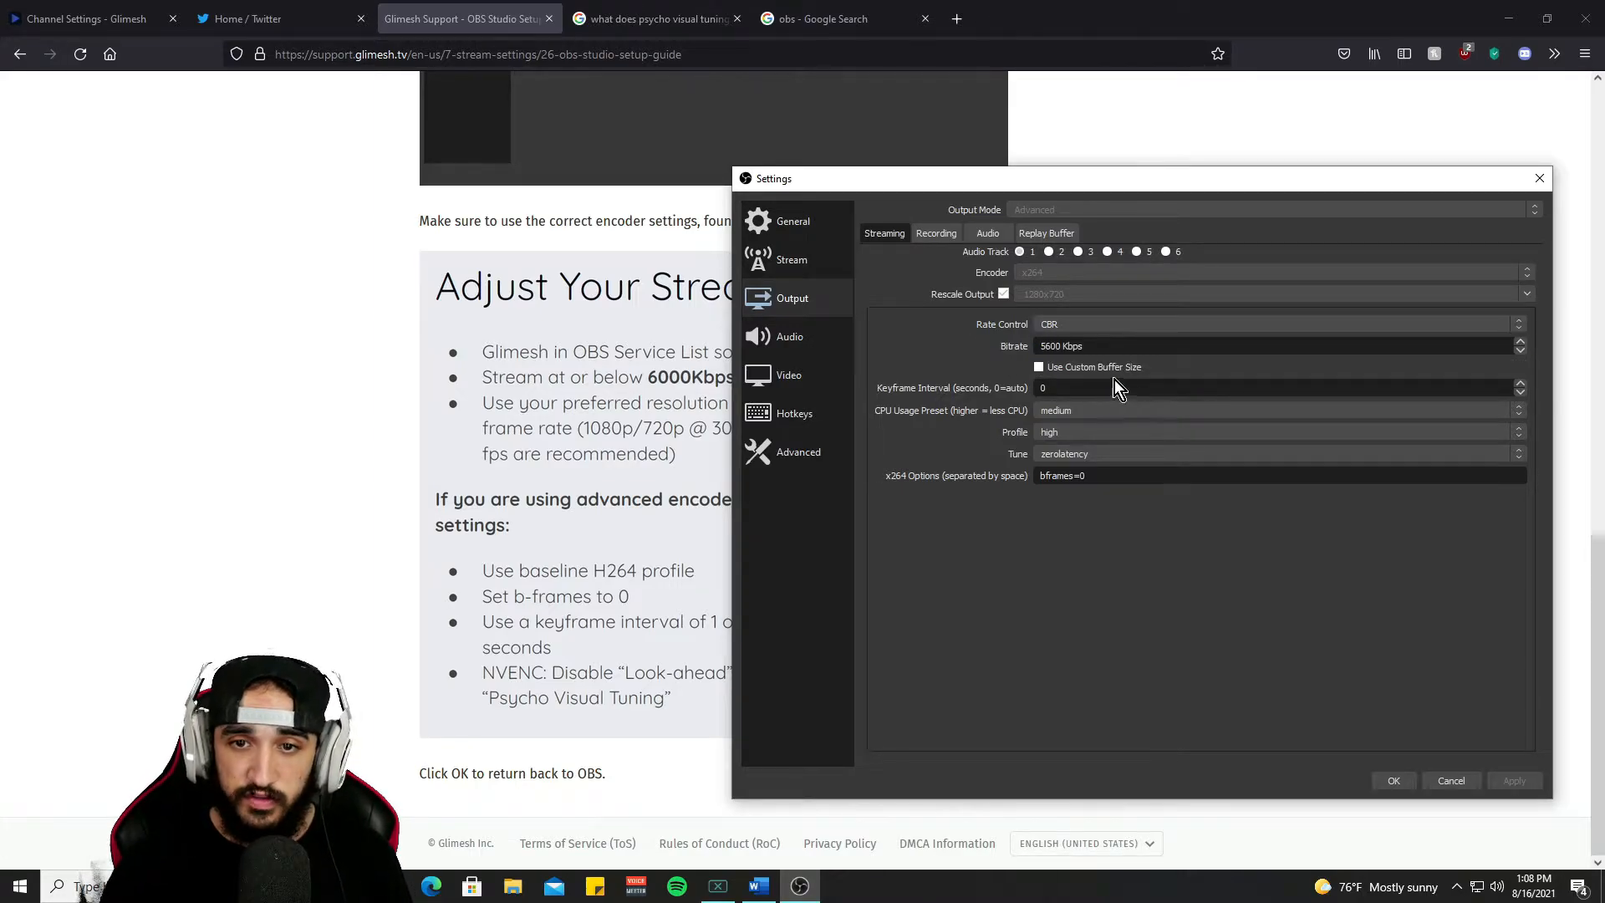
{"action": "double_click", "coordinate": [1042, 346]}
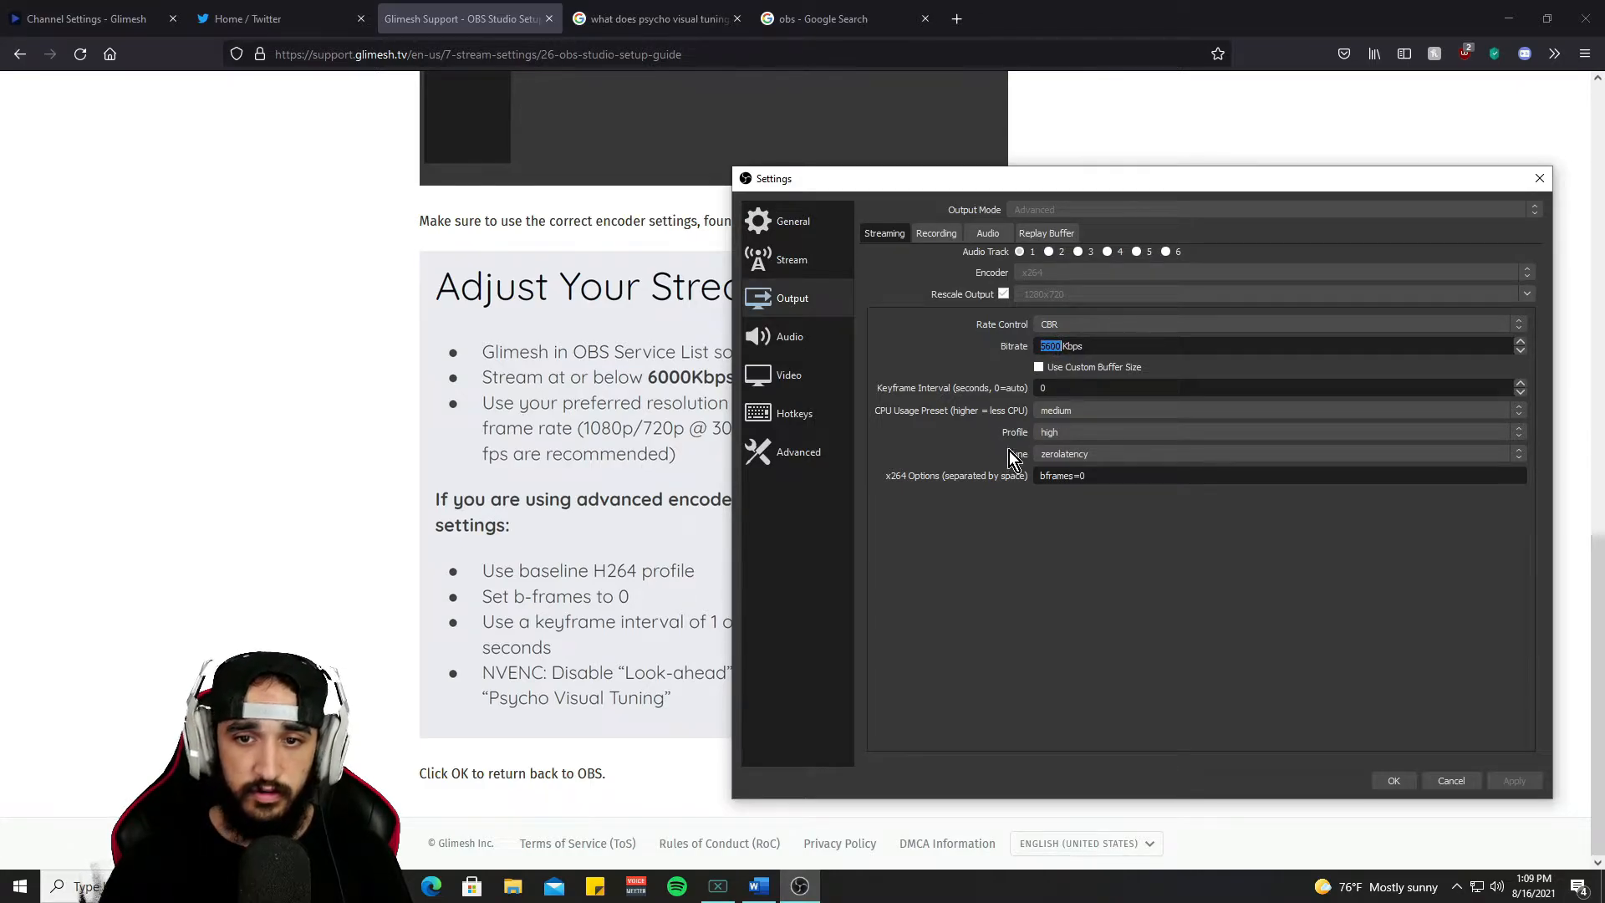
- Set the x264 encoder's keyframe interval to 2 seconds
{"action": "left_click", "coordinate": [1050, 393]}
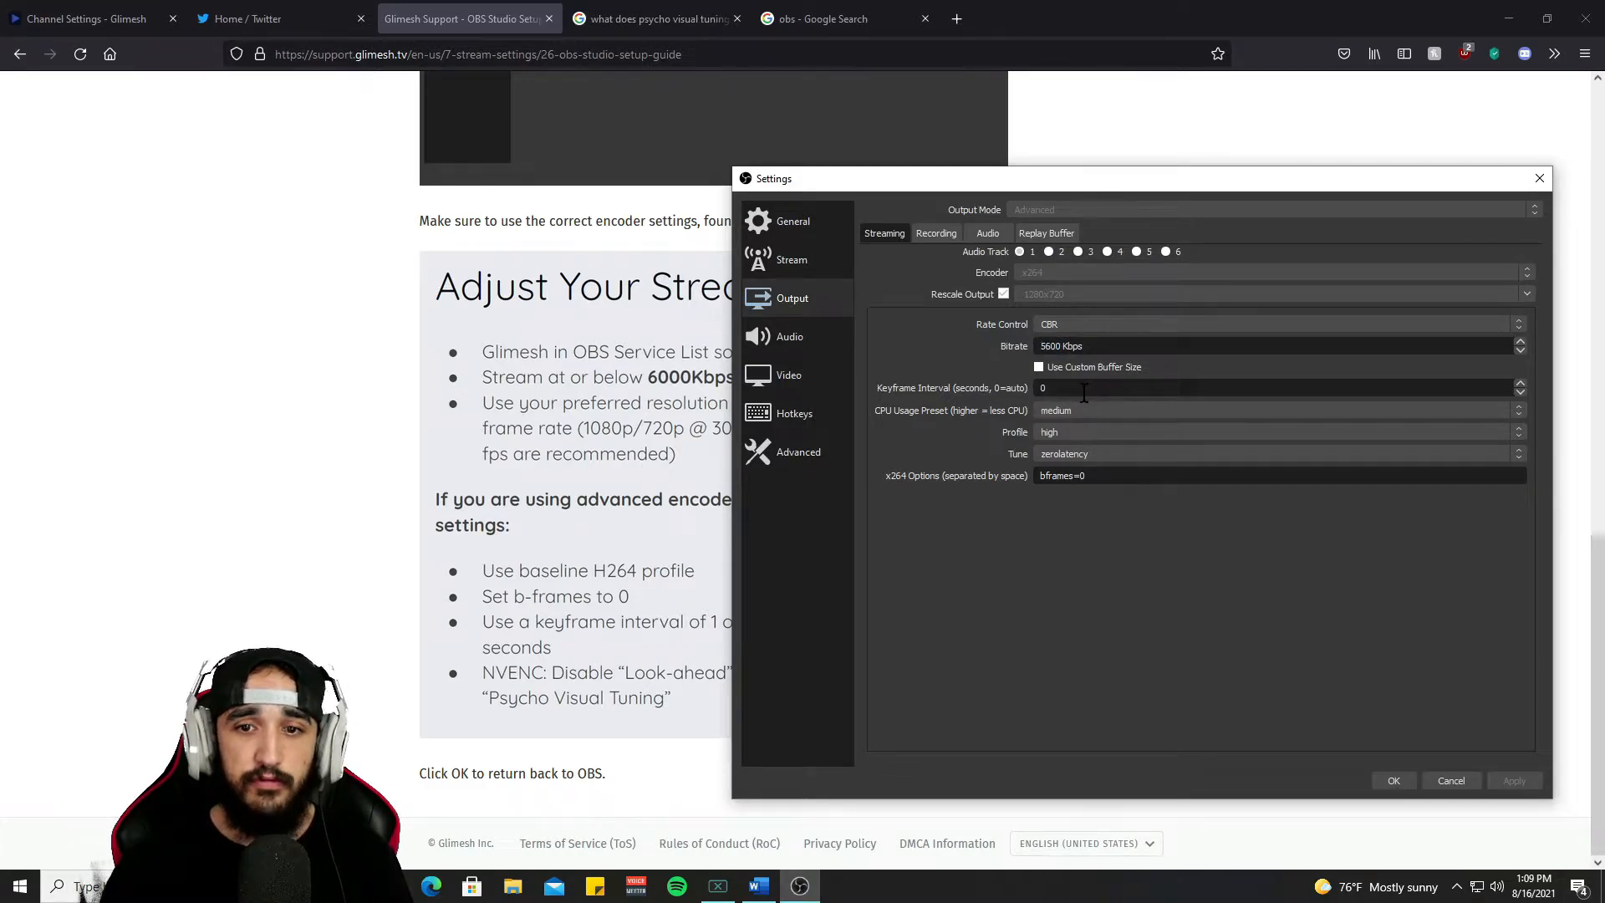
{"action": "left_click_drag", "start_coordinate": [1084, 393], "coordinate": [1001, 380]}
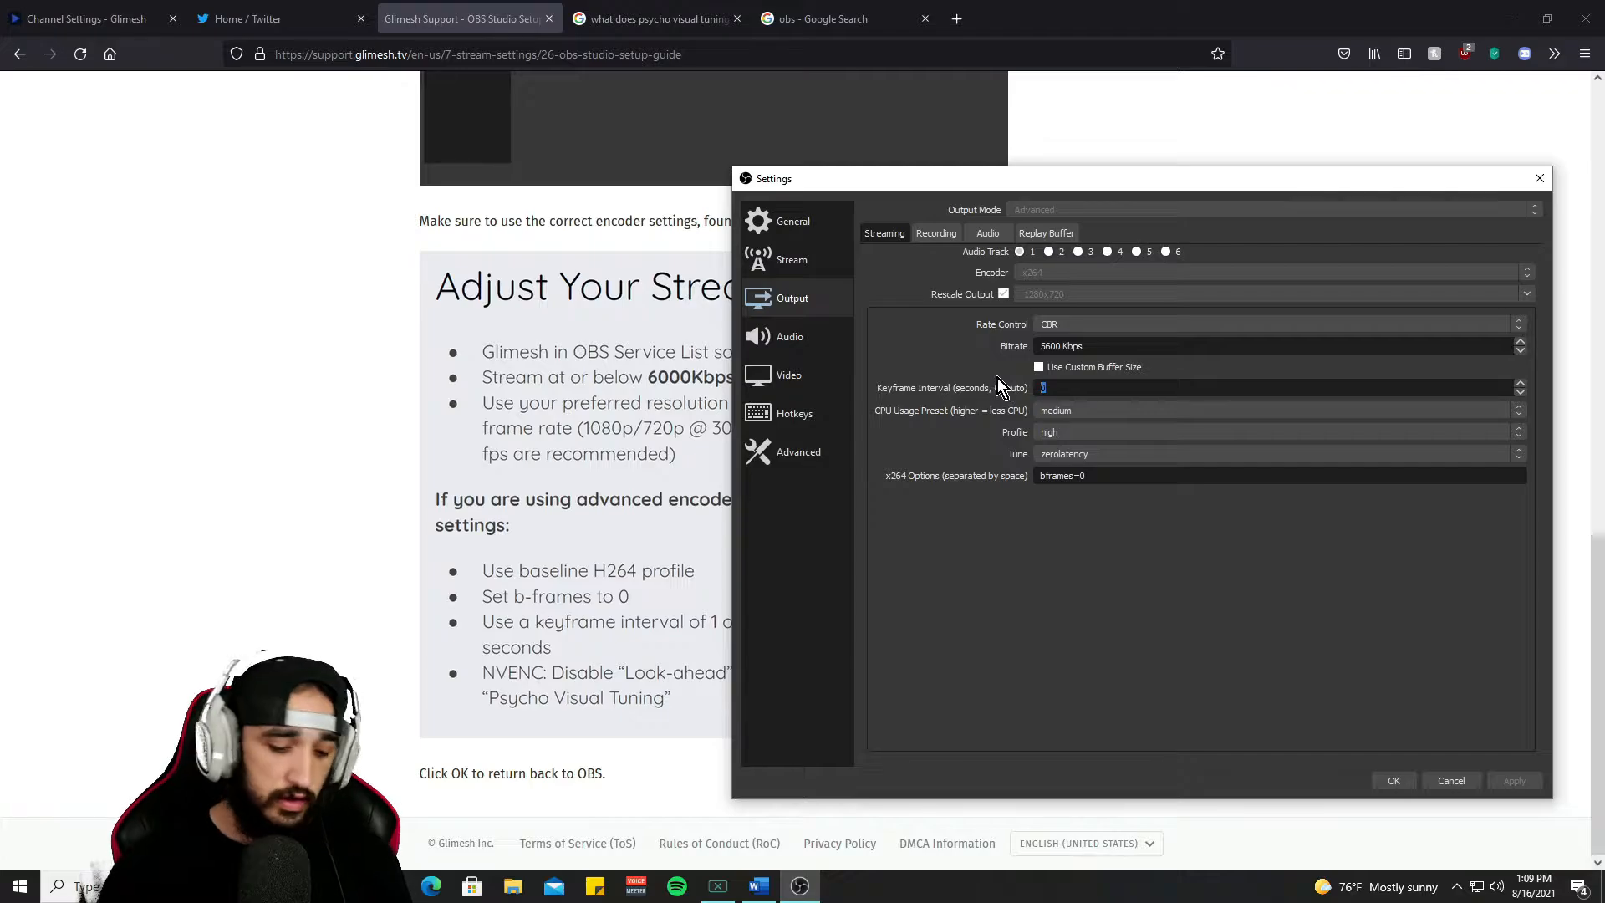
{"action": "type", "text": "2"}
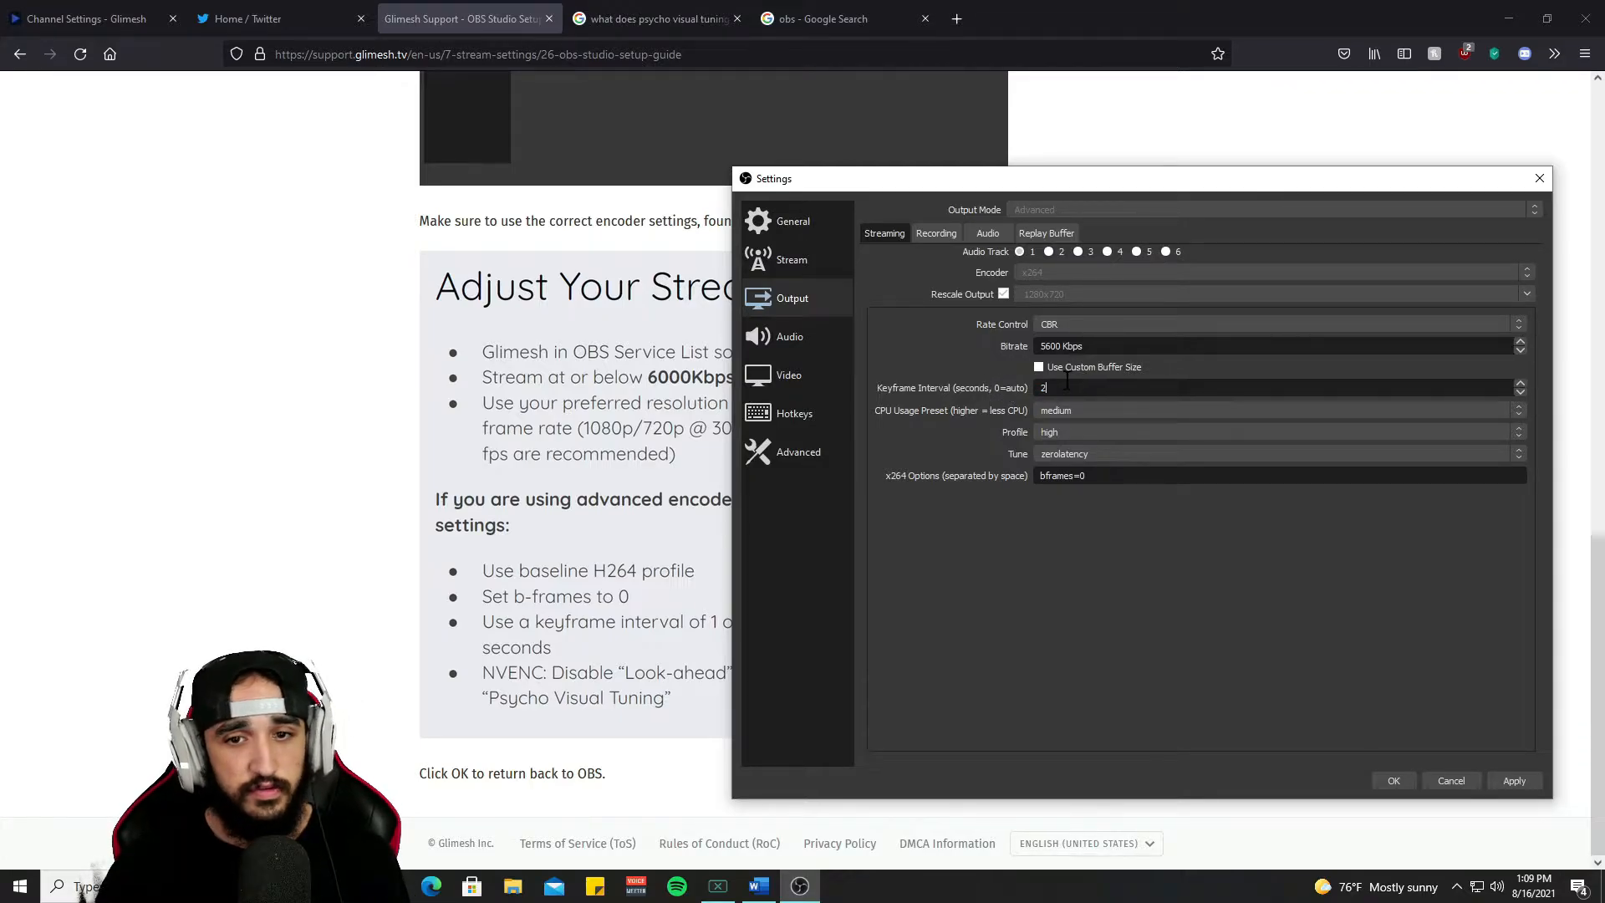
- Compare the x264 encoder's CPU usage presets and keep medium selected
{"action": "left_click", "coordinate": [1062, 412]}
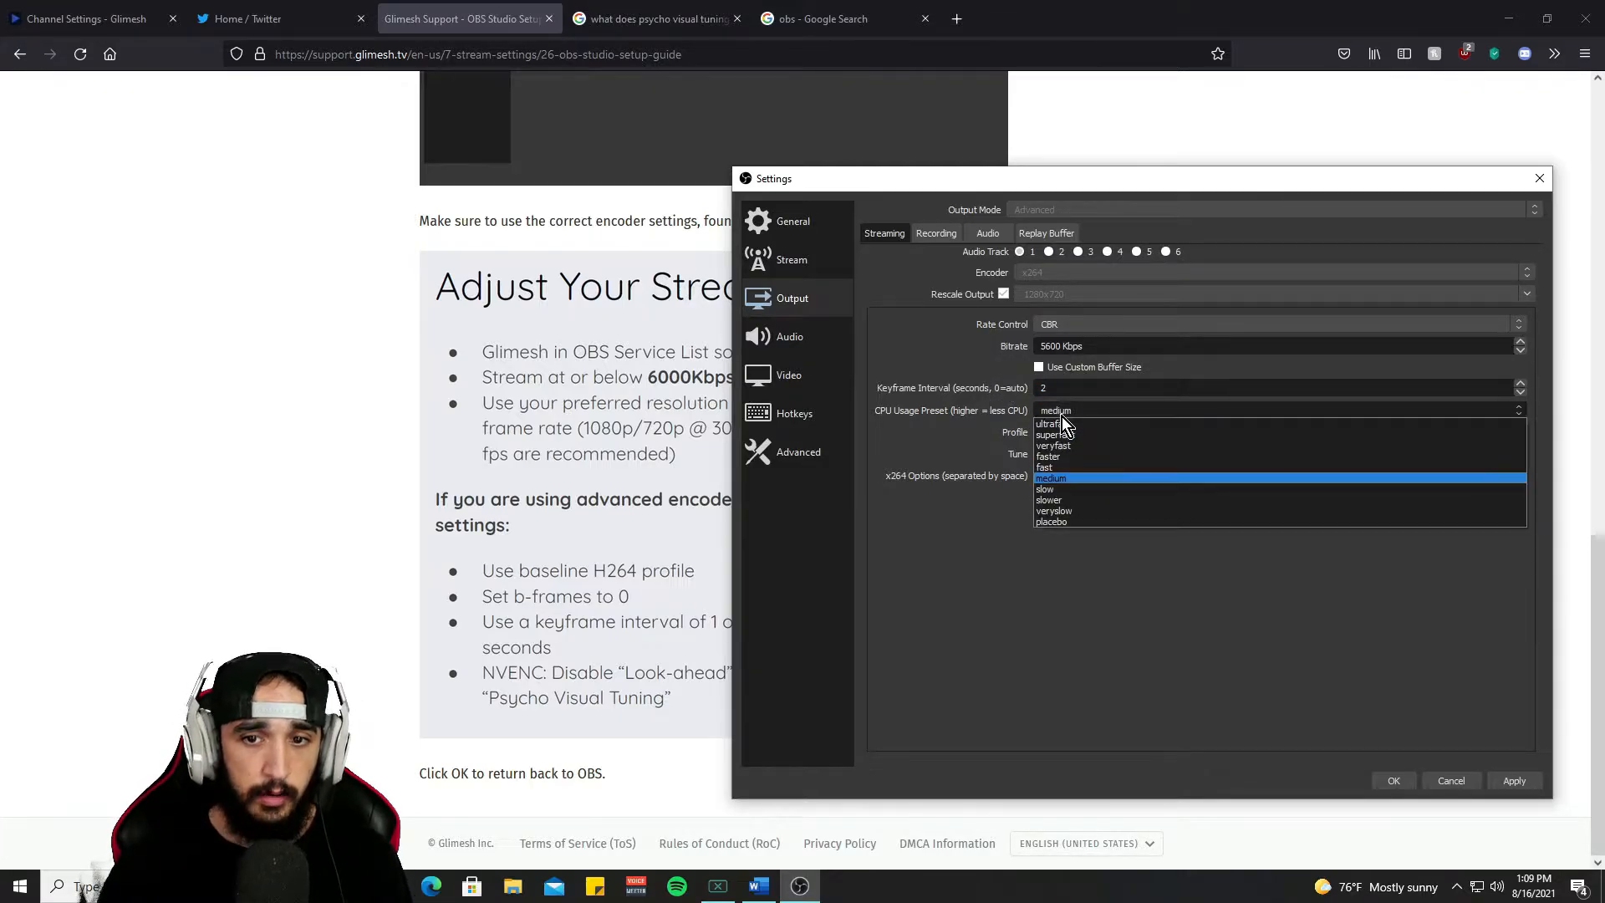
{"action": "left_click", "coordinate": [941, 403]}
{"action": "left_click", "coordinate": [1100, 413]}
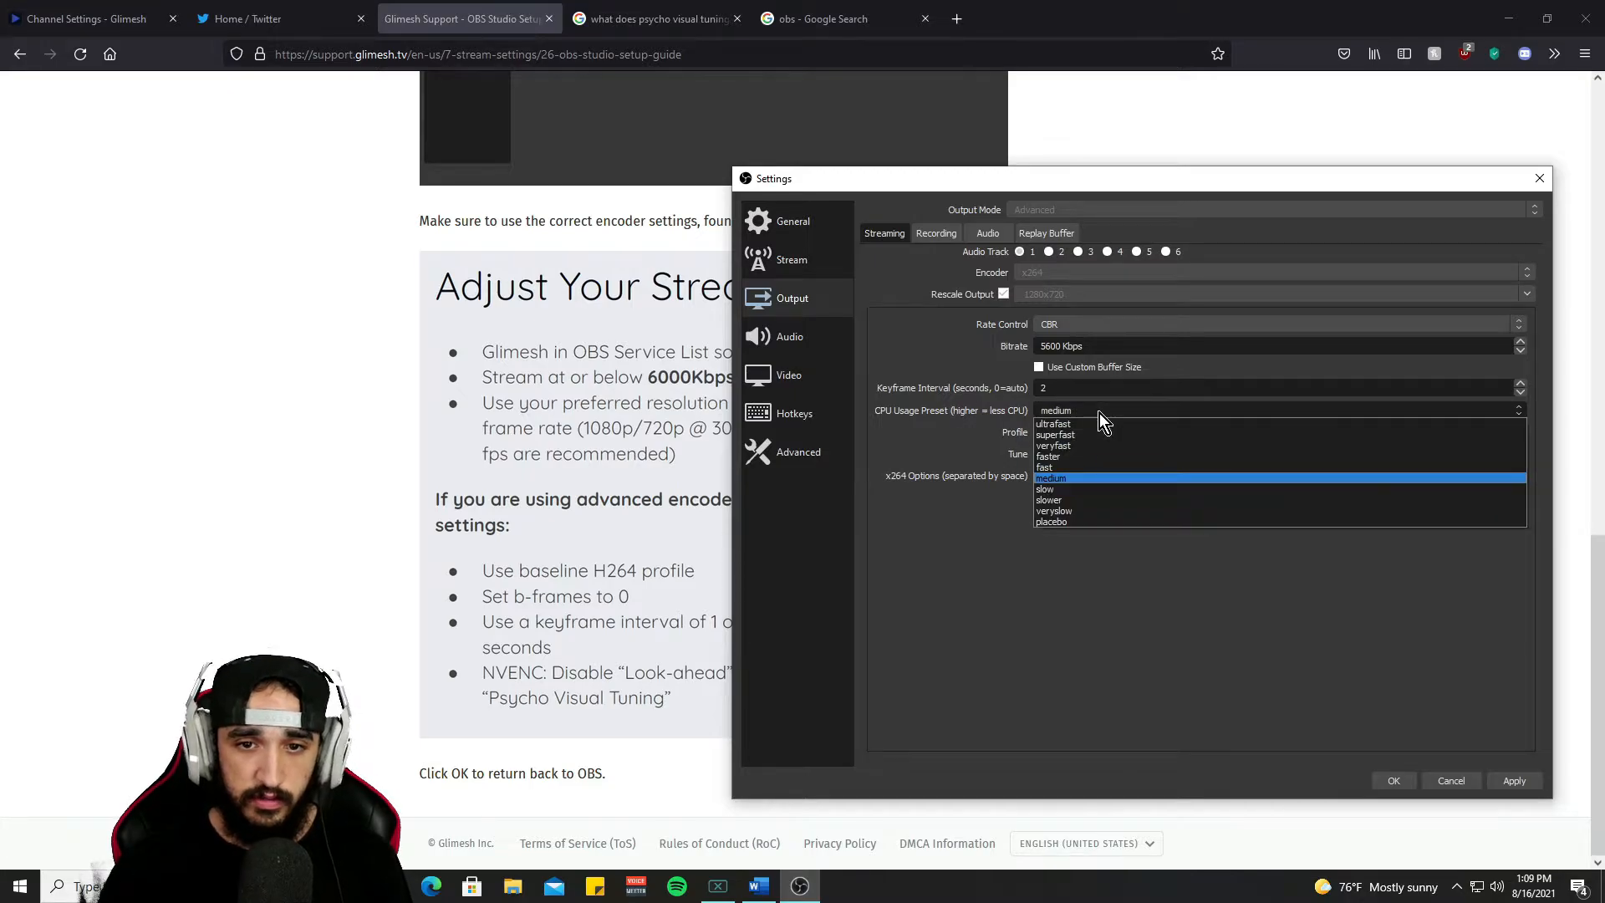
{"action": "left_click", "coordinate": [975, 413]}
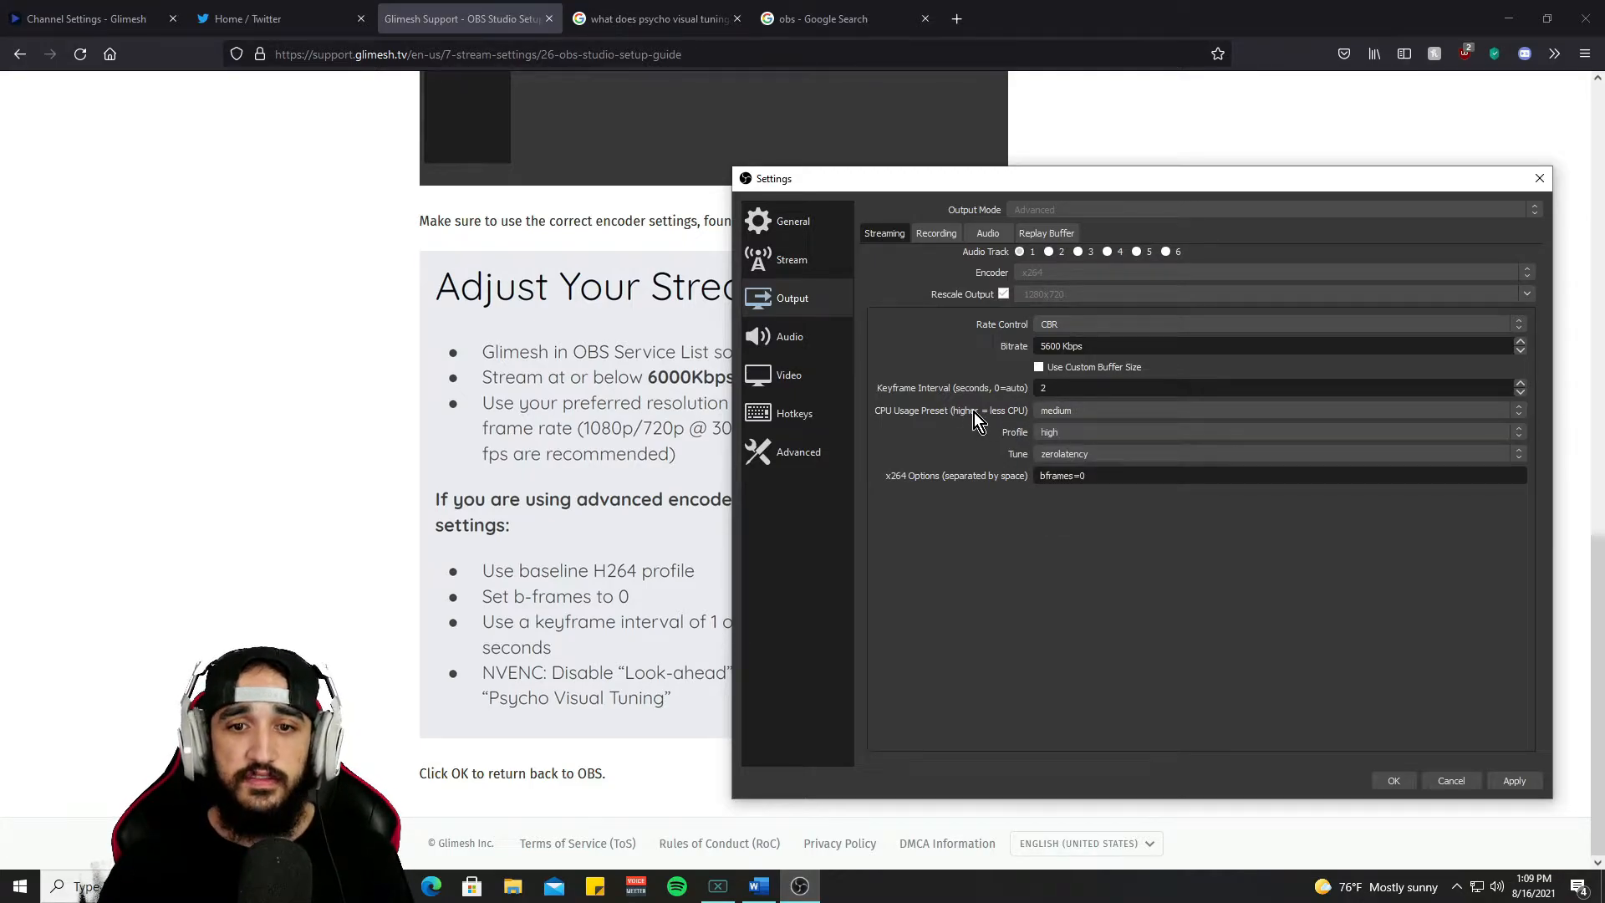
{"action": "left_click", "coordinate": [1078, 413]}
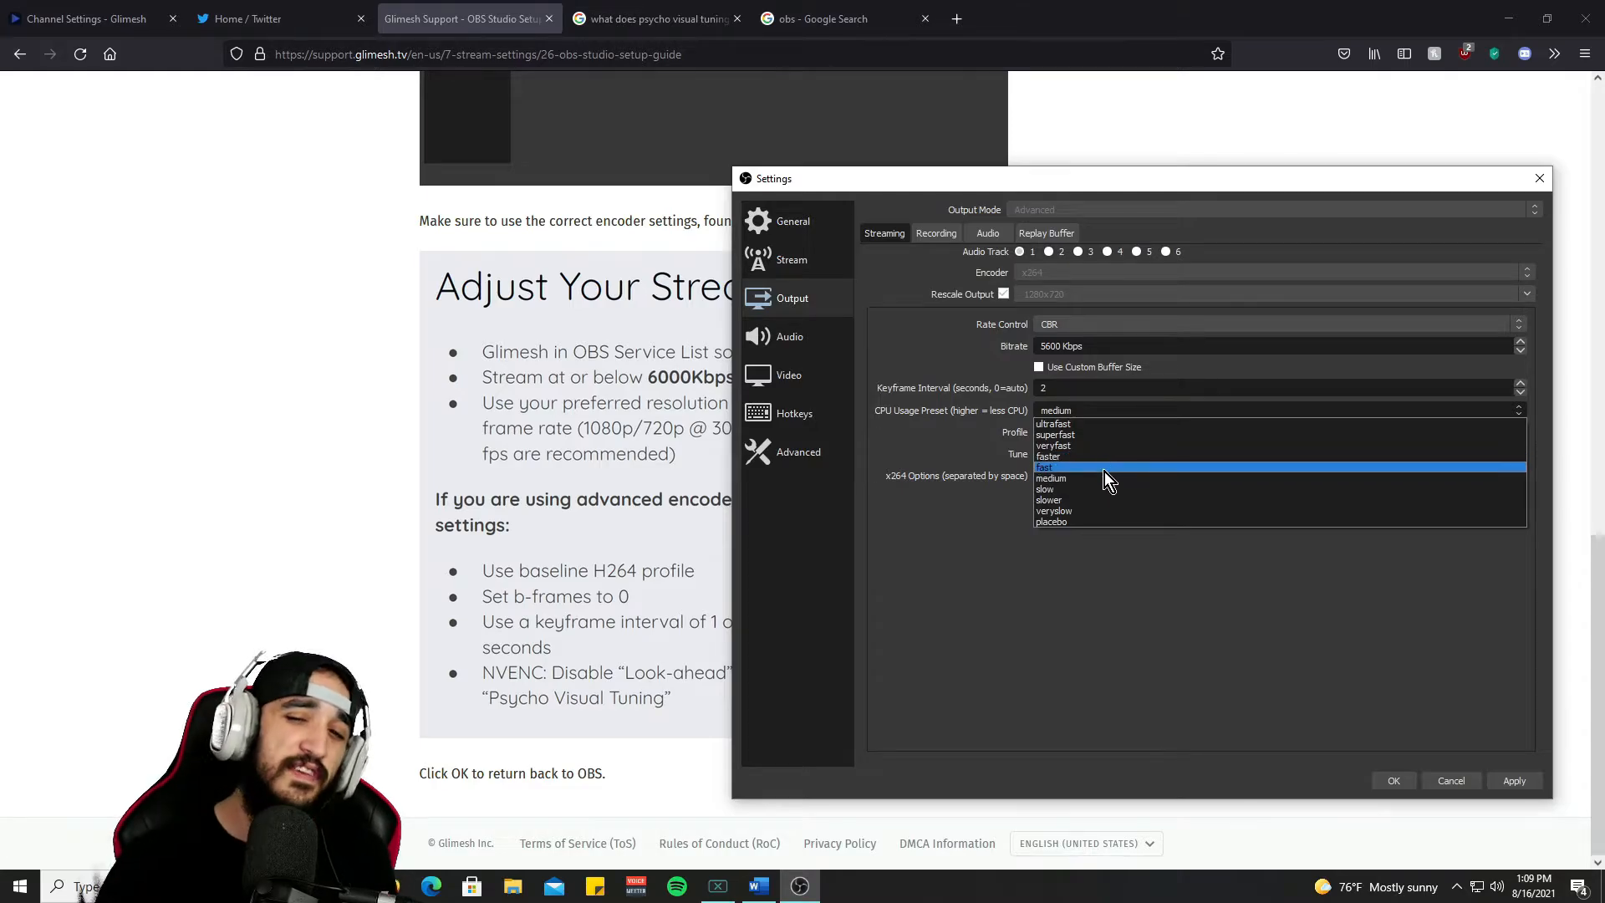
{"action": "left_click", "coordinate": [1107, 480]}
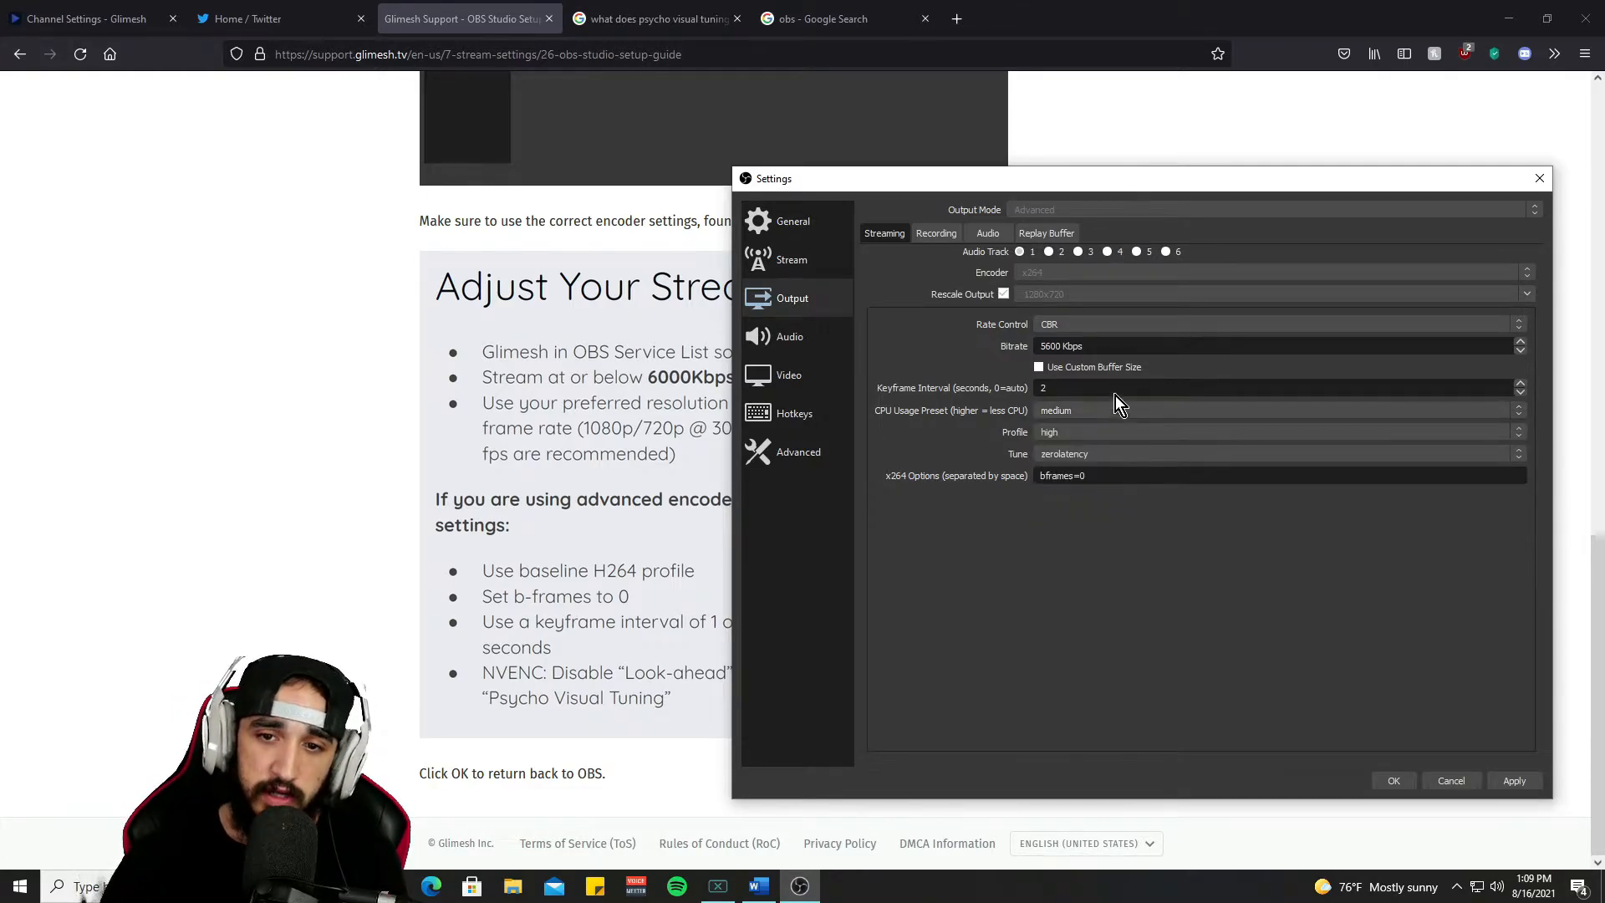
- Try the slow CPU usage preset for the x264 encoder and return it to medium
{"action": "left_click", "coordinate": [1115, 410]}
{"action": "left_click", "coordinate": [1053, 489]}
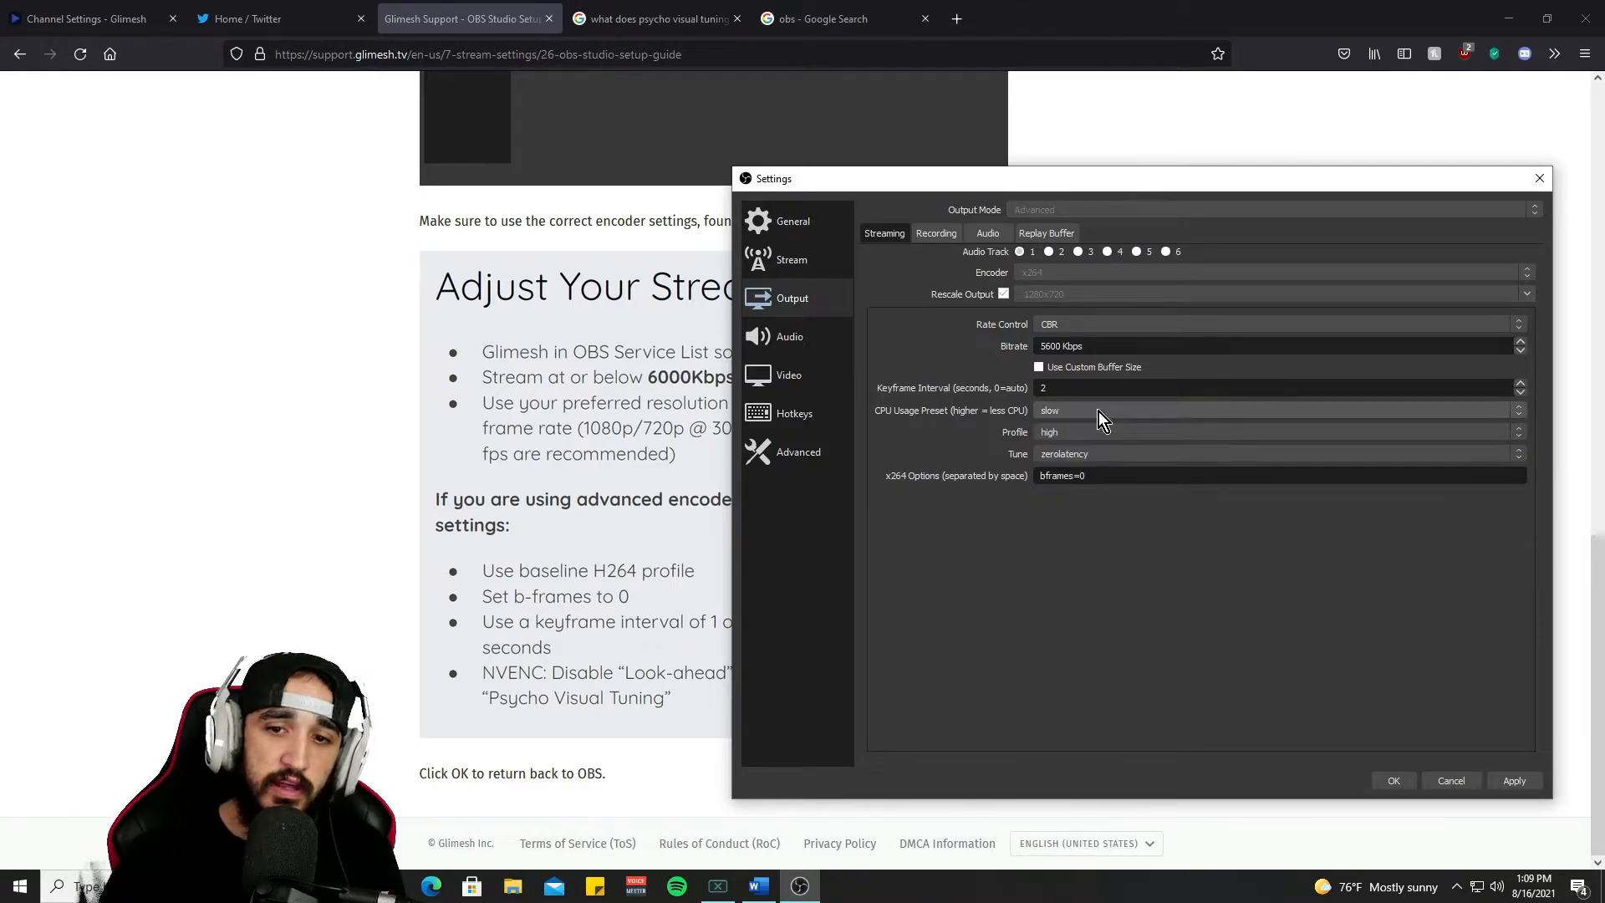
{"action": "left_click", "coordinate": [1099, 411]}
{"action": "left_click", "coordinate": [1091, 478]}
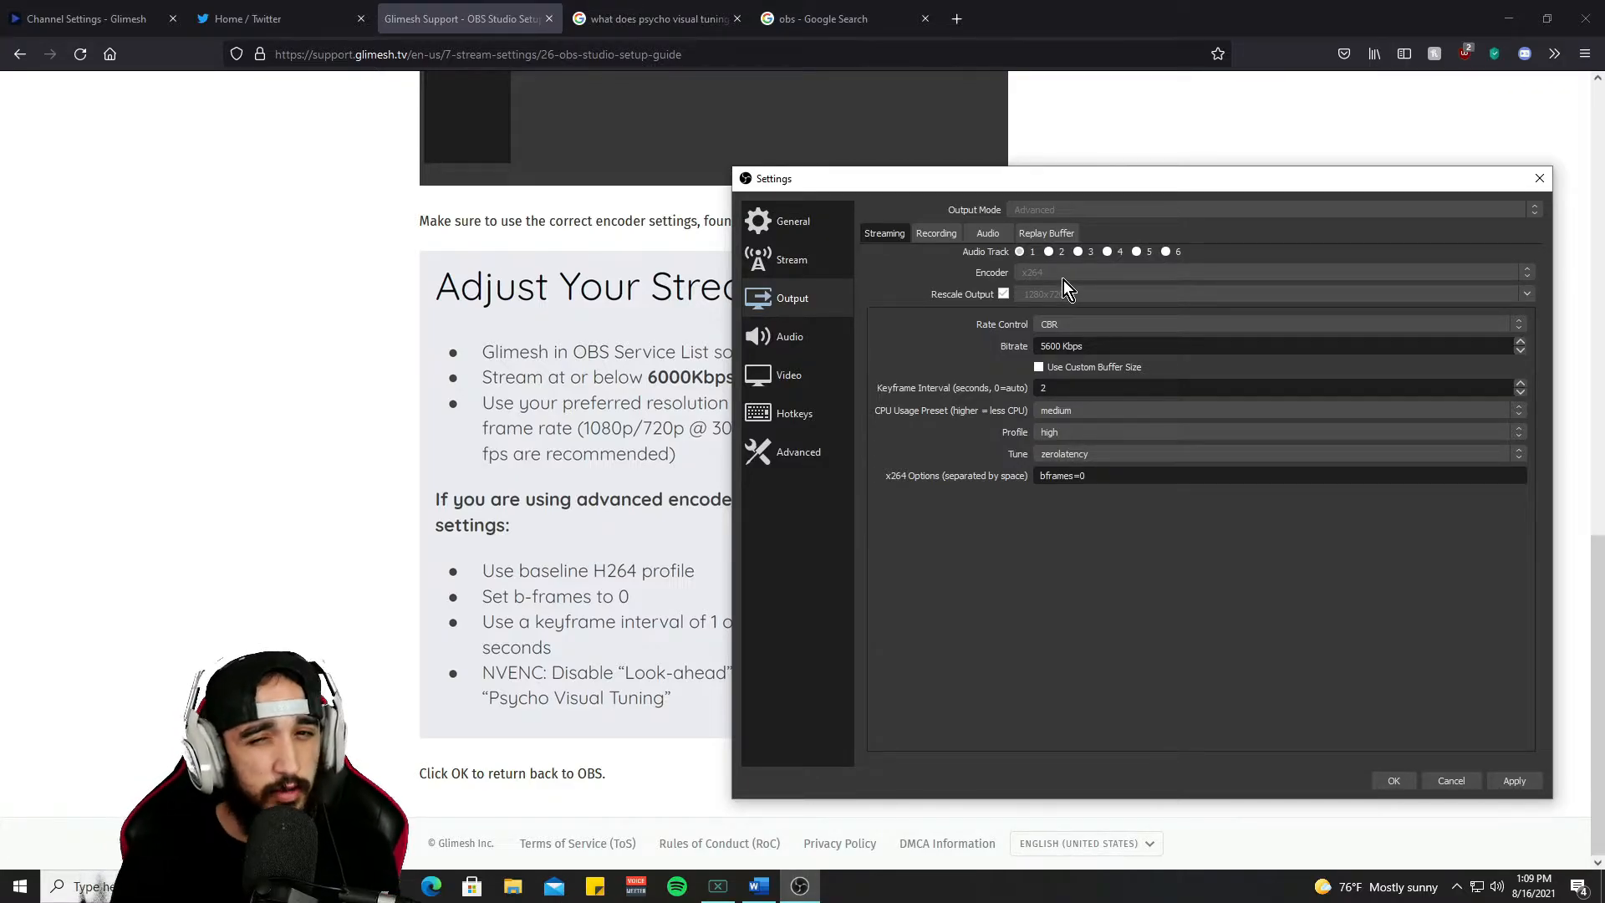
{"action": "left_click", "coordinate": [1097, 413]}
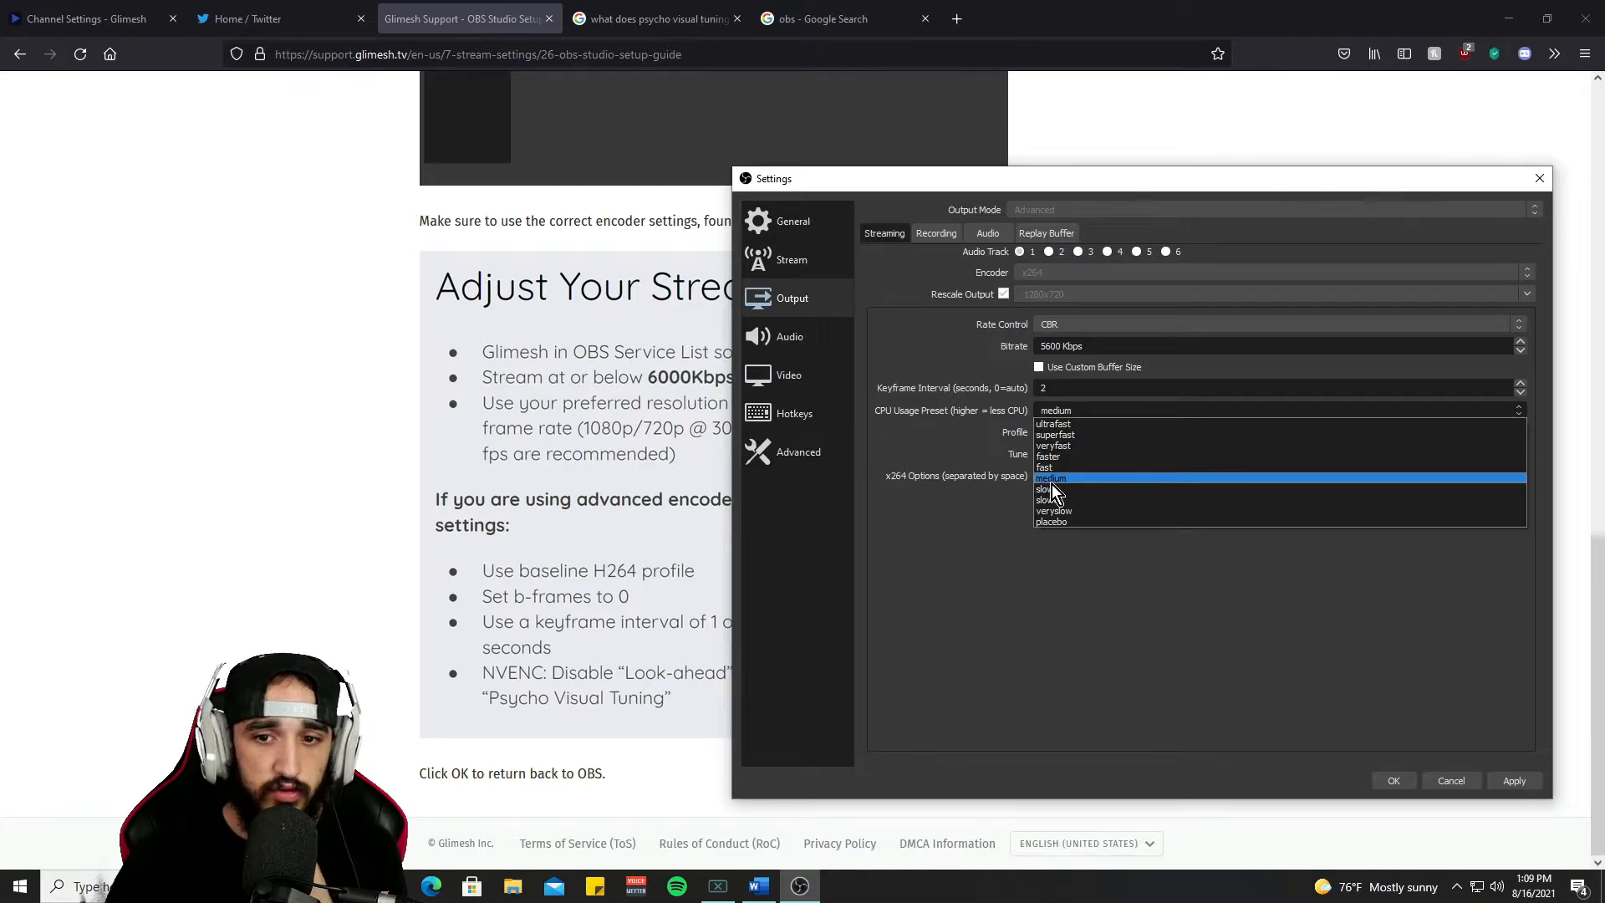
{"action": "left_click", "coordinate": [1050, 480]}
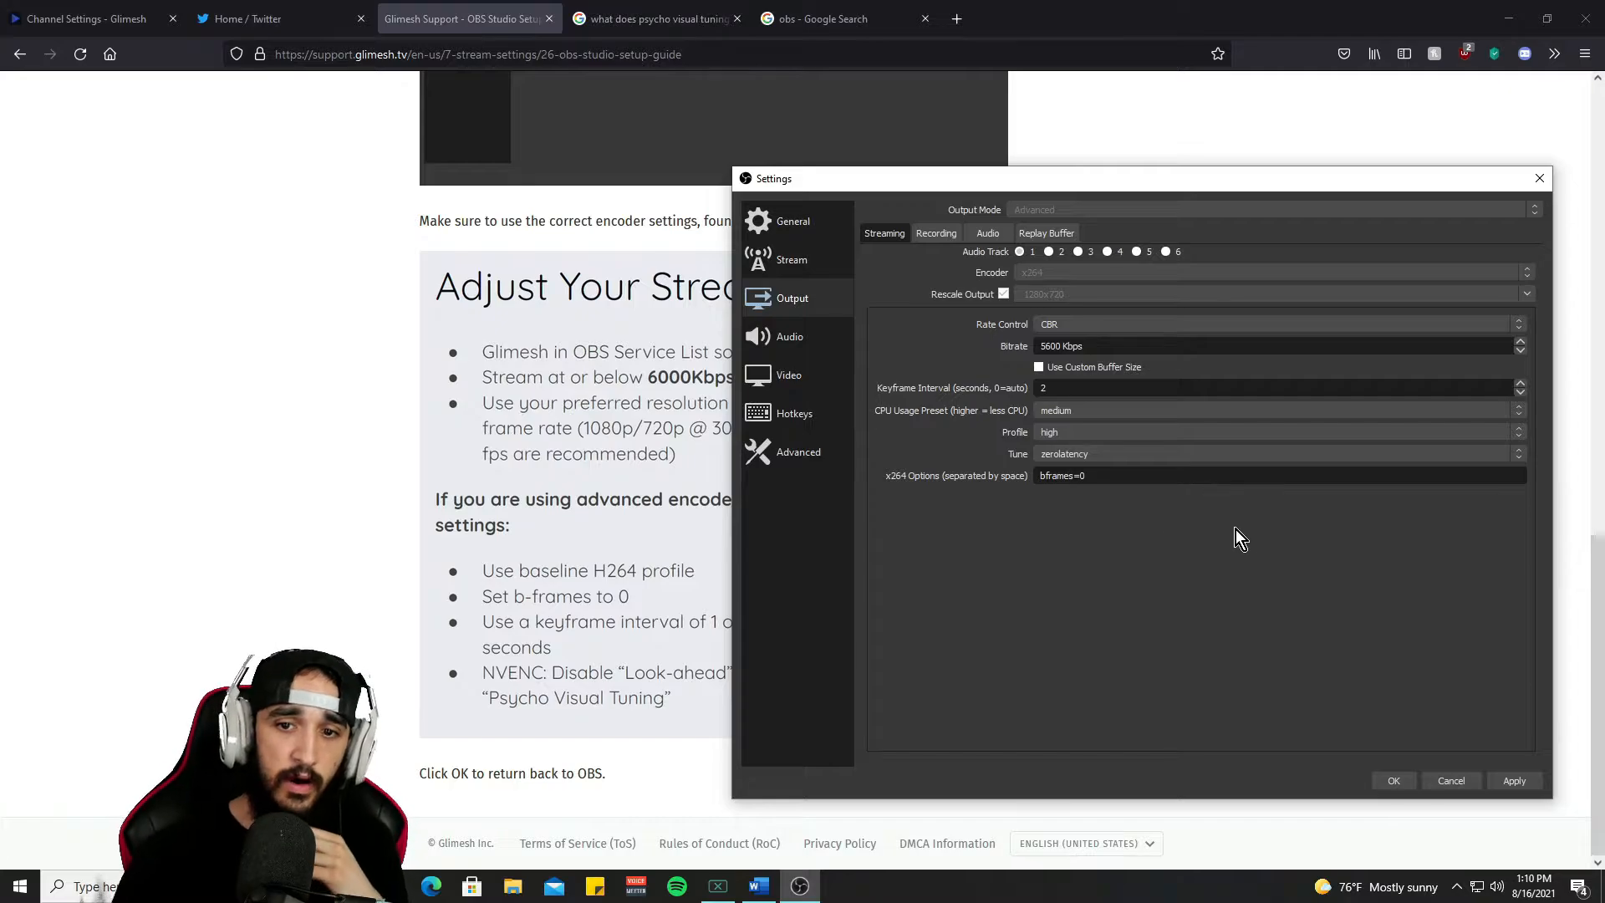
- Keep the x264 profile on high and set the Tune option to (None)
{"action": "left_click", "coordinate": [1060, 432]}
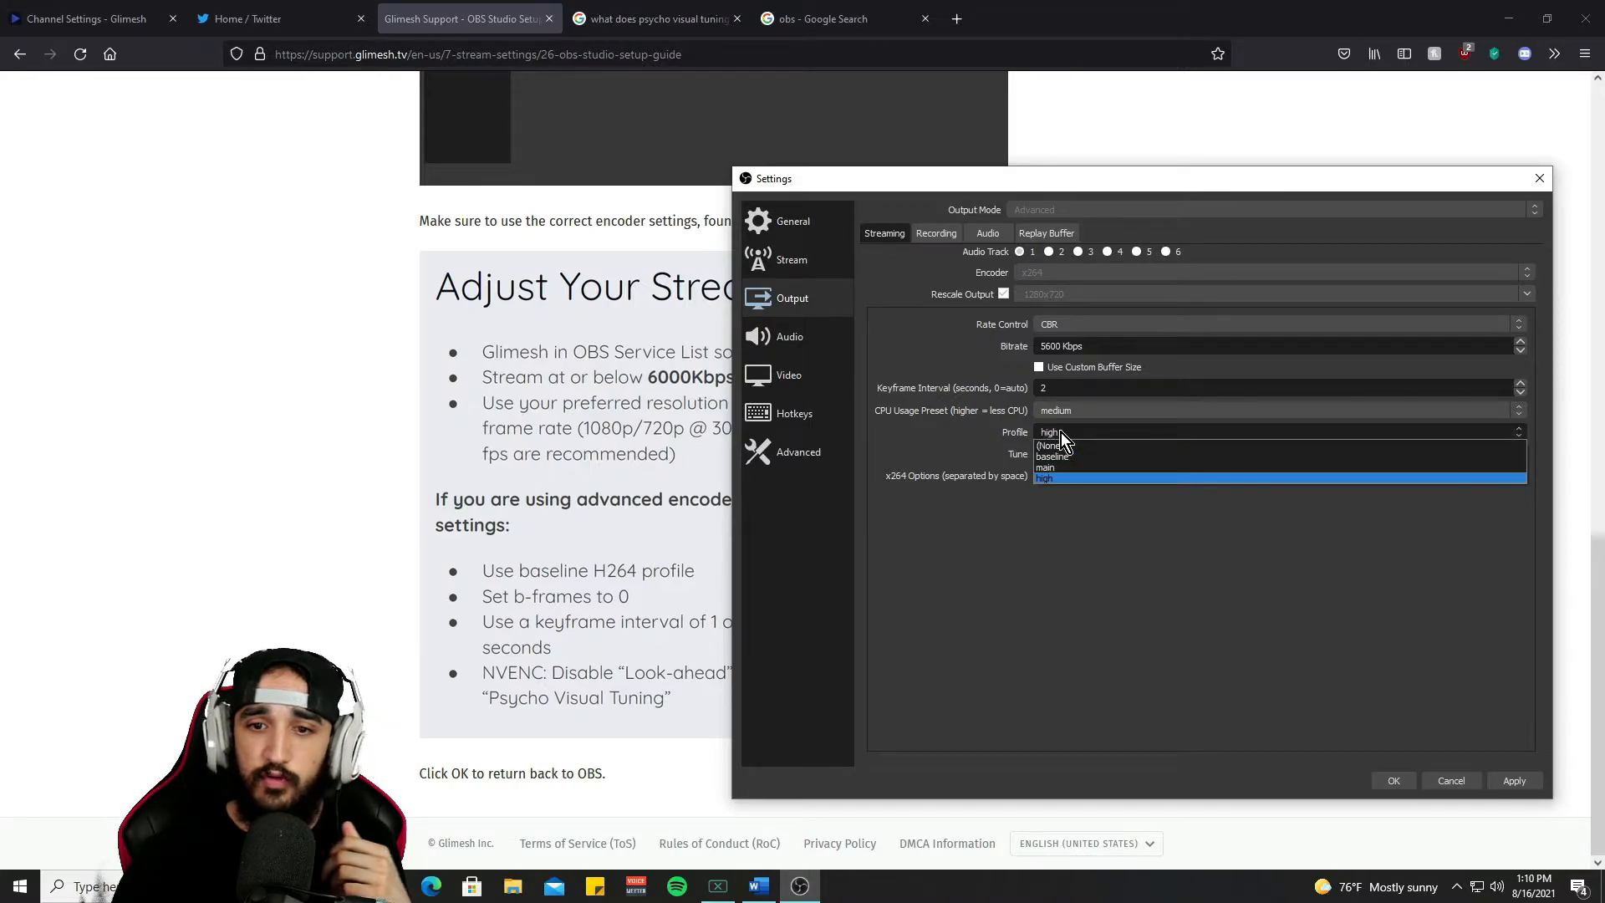
{"action": "left_click", "coordinate": [1097, 481]}
{"action": "left_click", "coordinate": [1113, 454]}
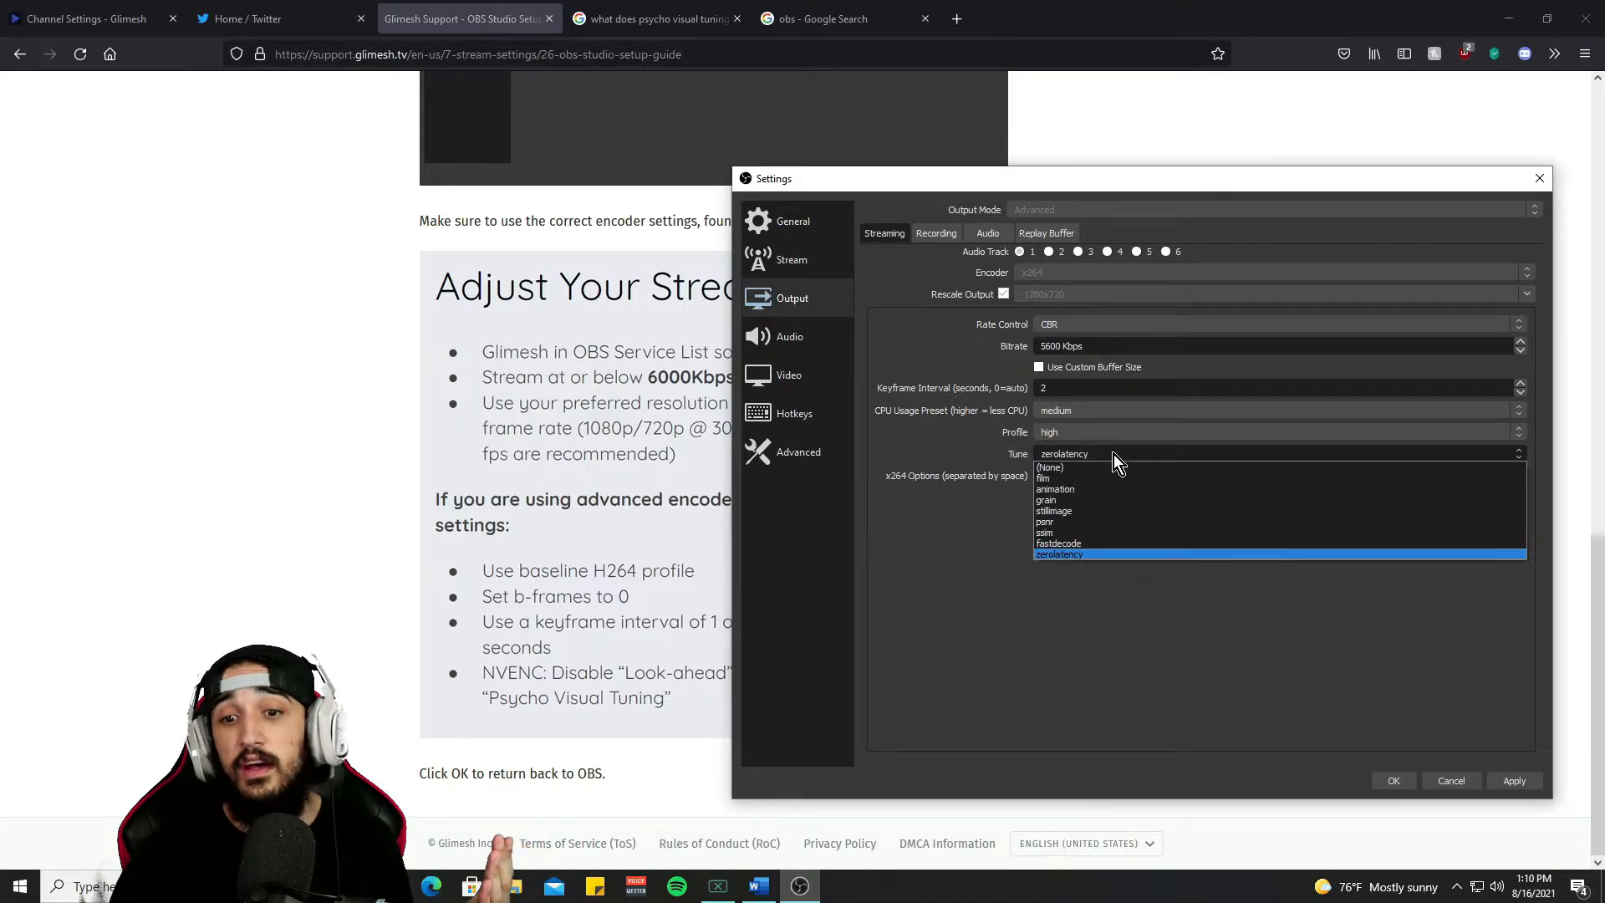
{"action": "left_click", "coordinate": [901, 473]}
{"action": "left_click", "coordinate": [1142, 455]}
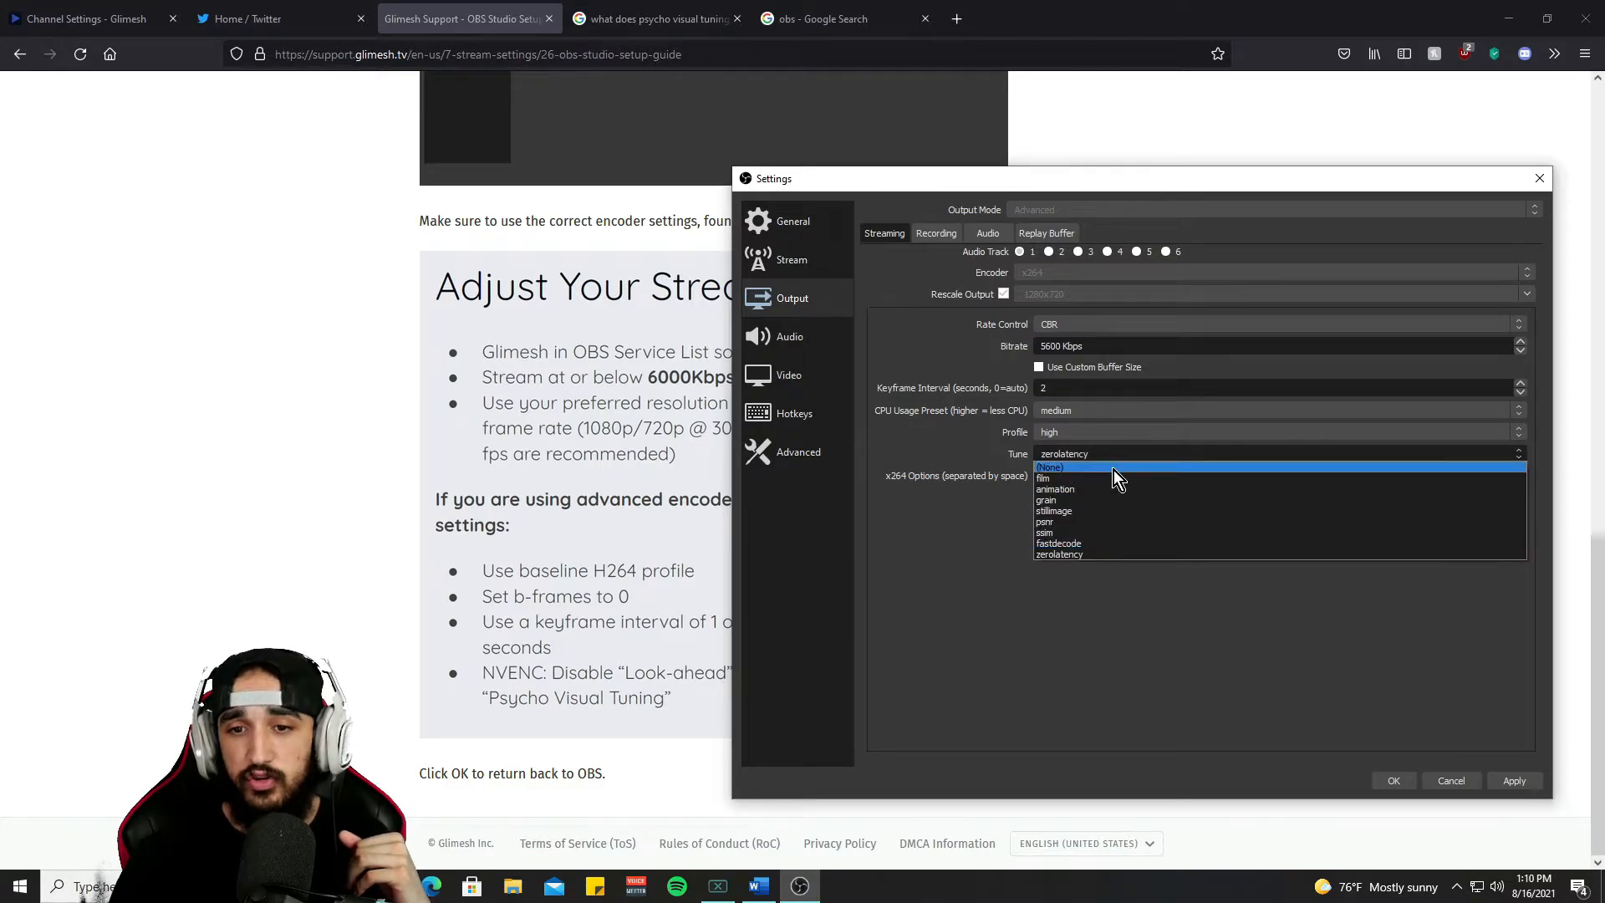
{"action": "left_click", "coordinate": [1113, 470]}
- Check the x264 options entry for b-frames against the Glimesh guide's advanced encoder recommendations
{"action": "key", "text": "Tab"}
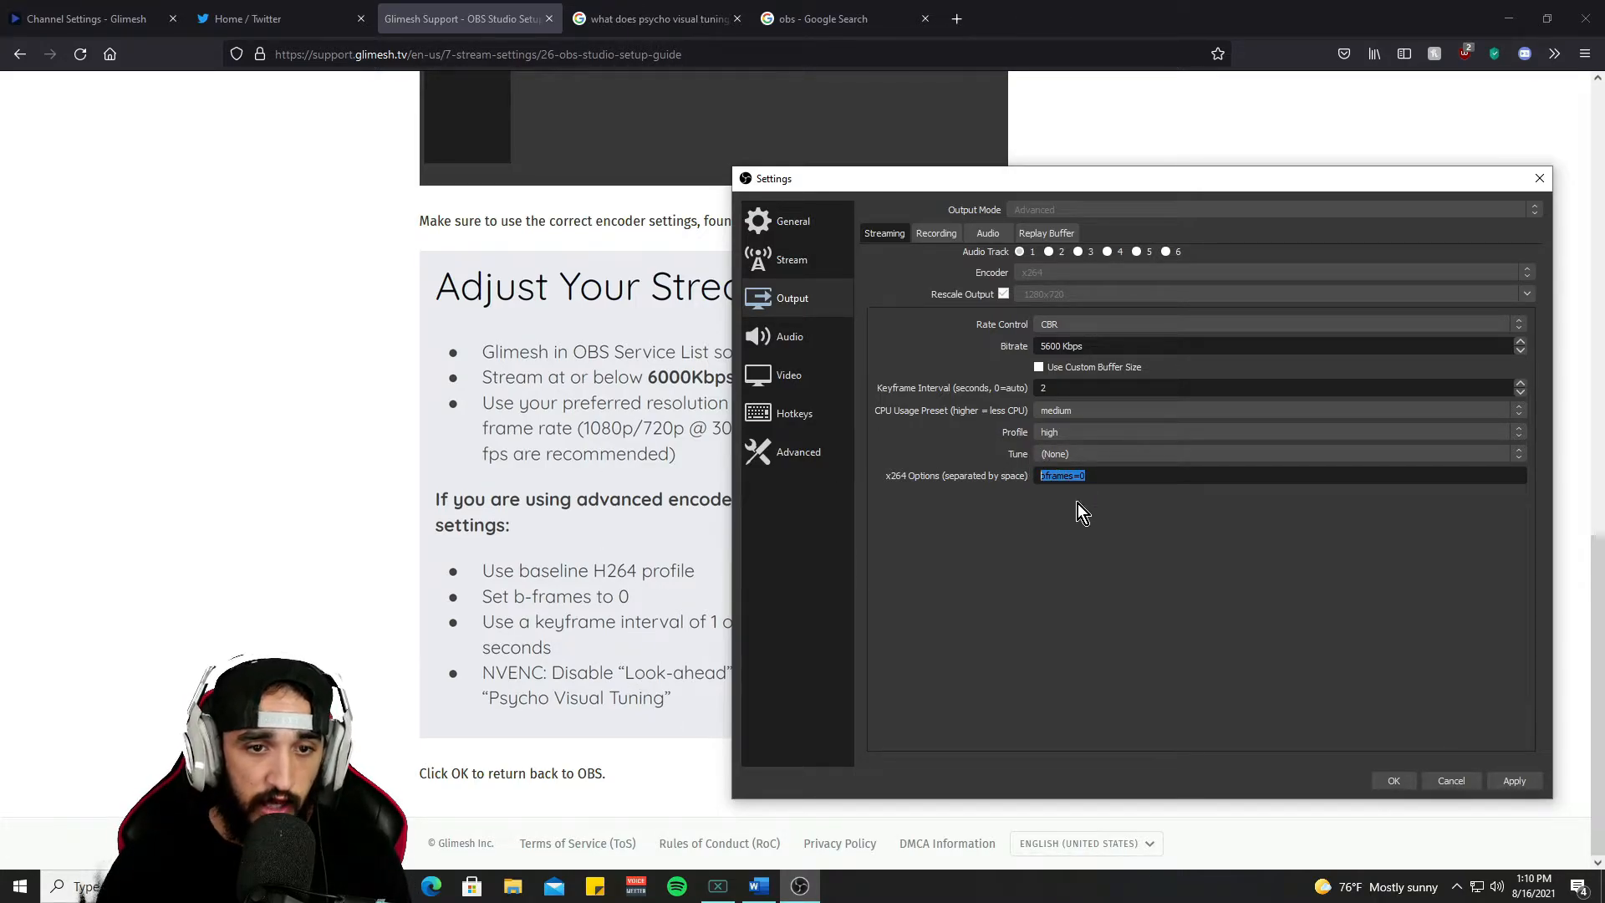
{"action": "left_click", "coordinate": [1093, 473]}
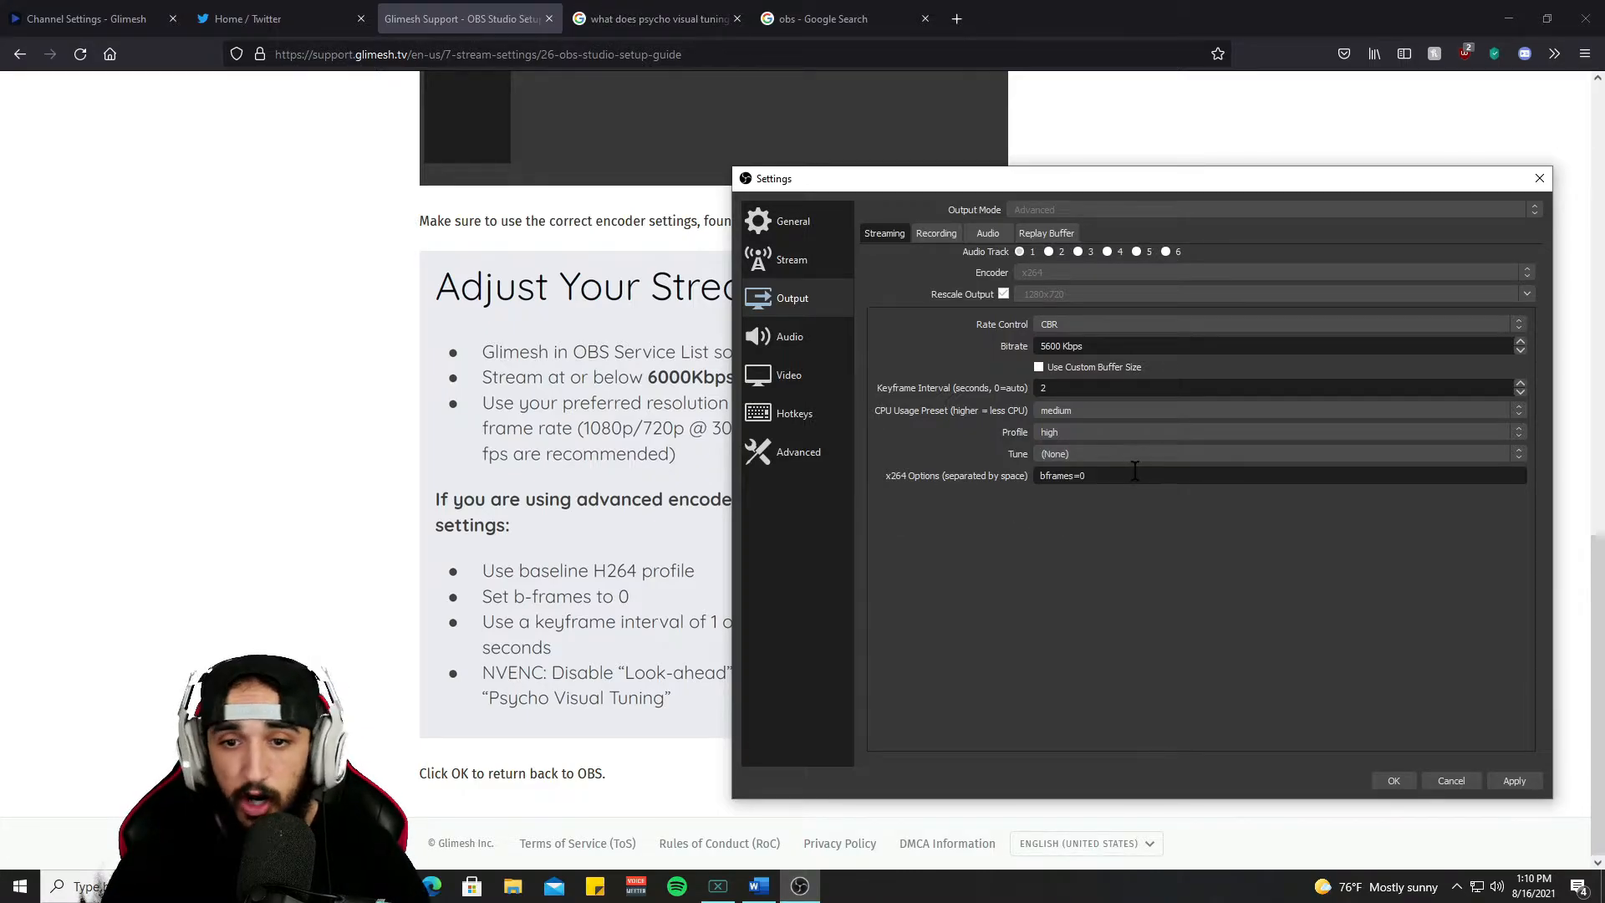
{"action": "left_click", "coordinate": [565, 589]}
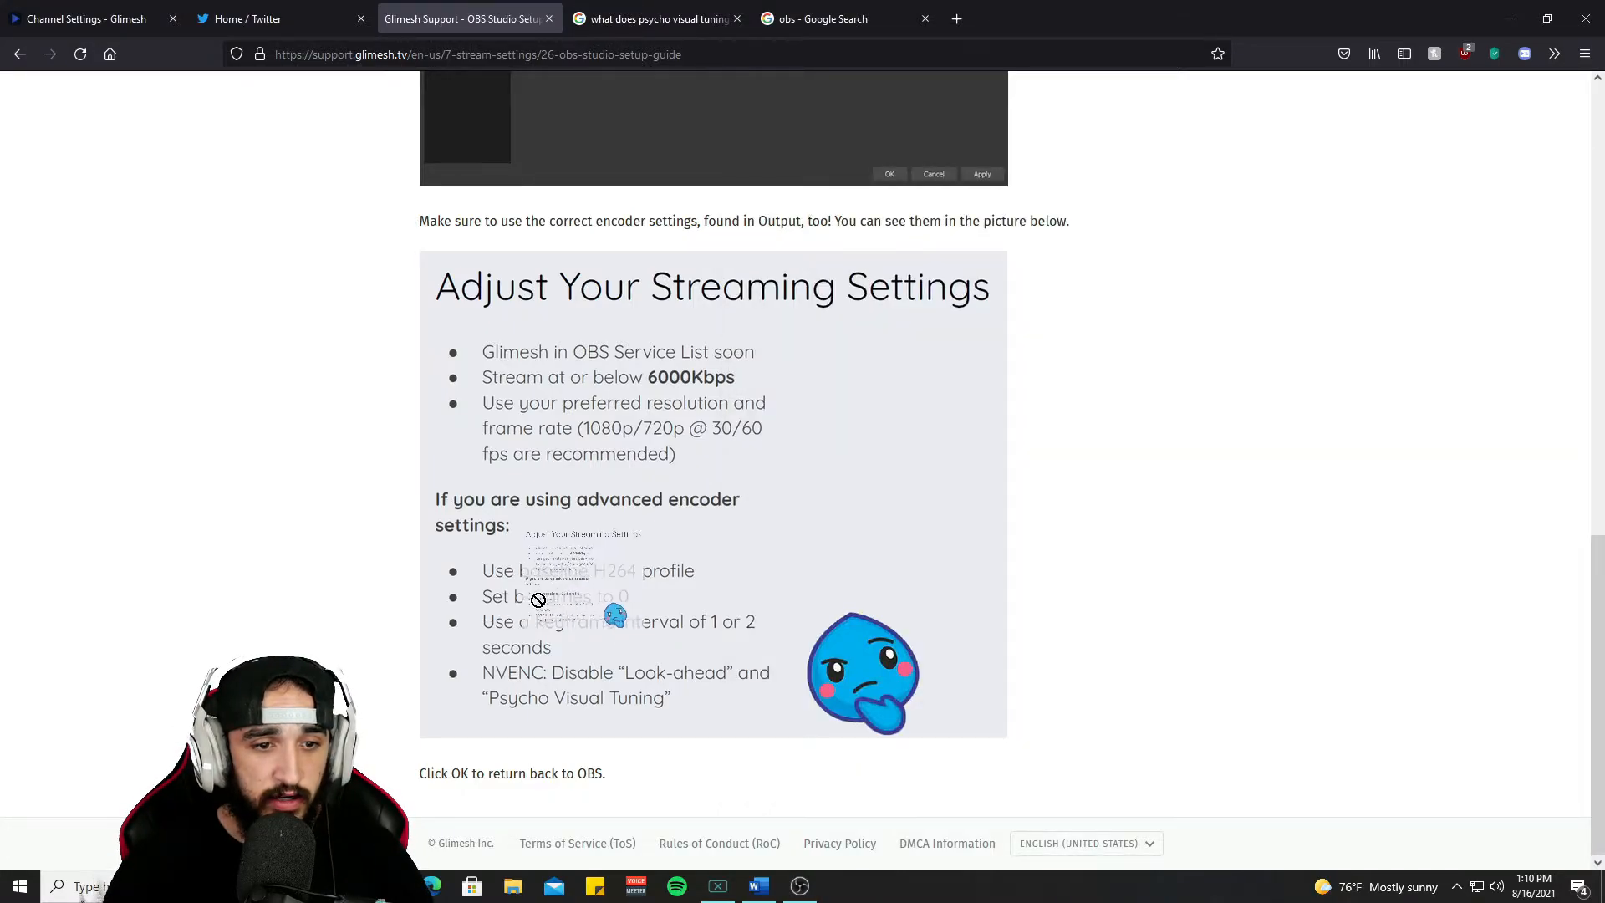
{"action": "key", "text": "Home"}
{"action": "scroll", "coordinate": [751, 494], "scroll_direction": "down", "scroll_amount": 15}
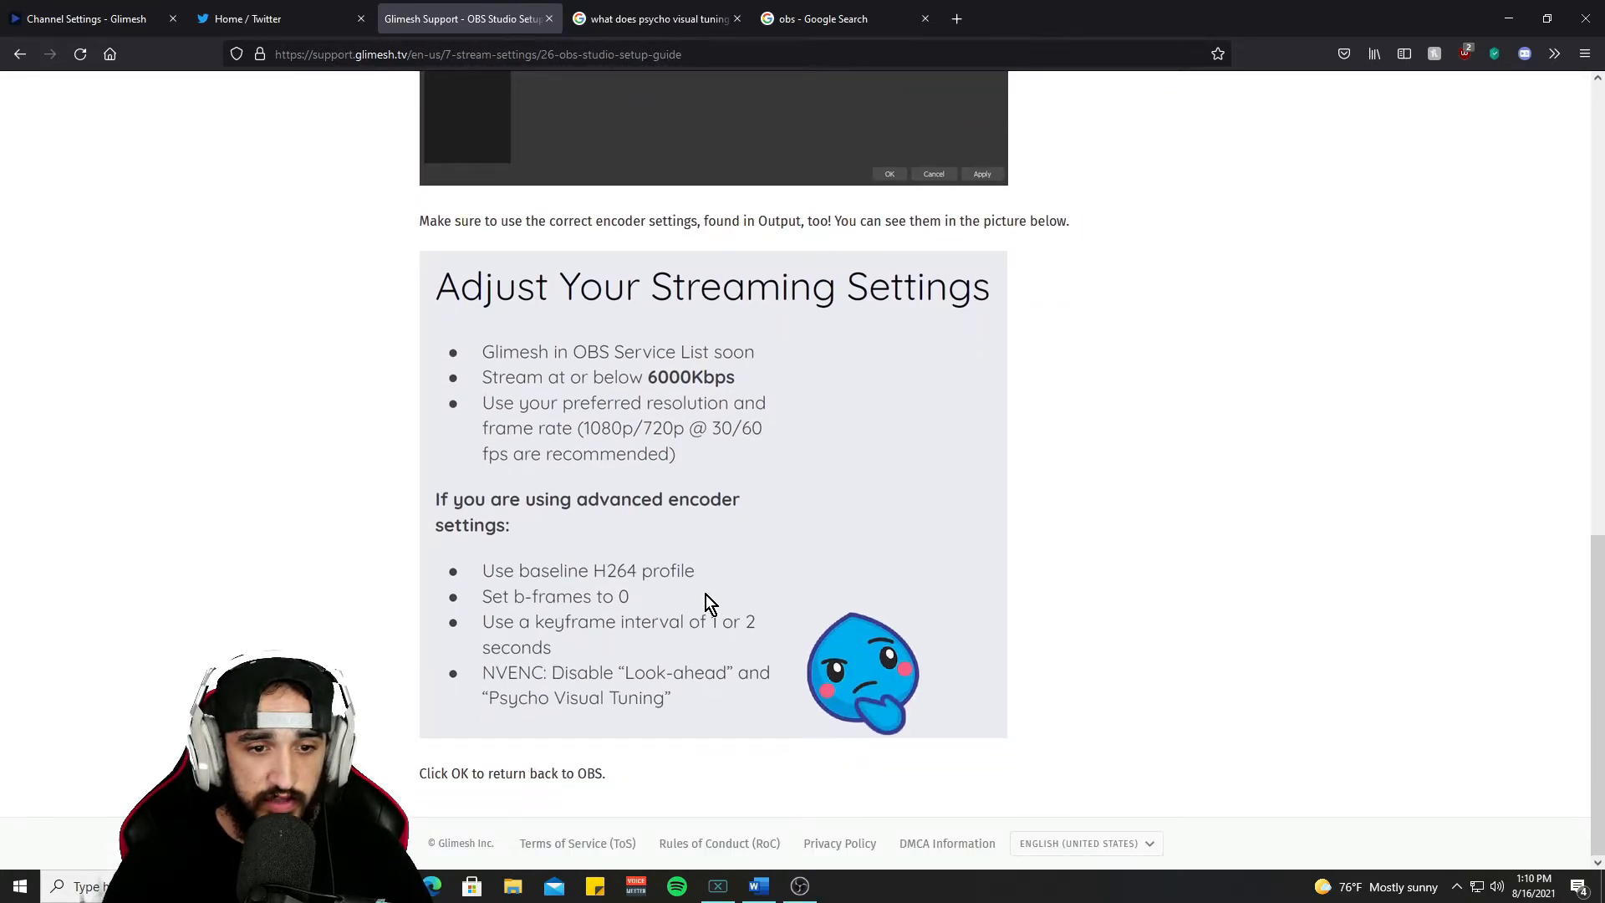
{"action": "left_click", "coordinate": [800, 886]}
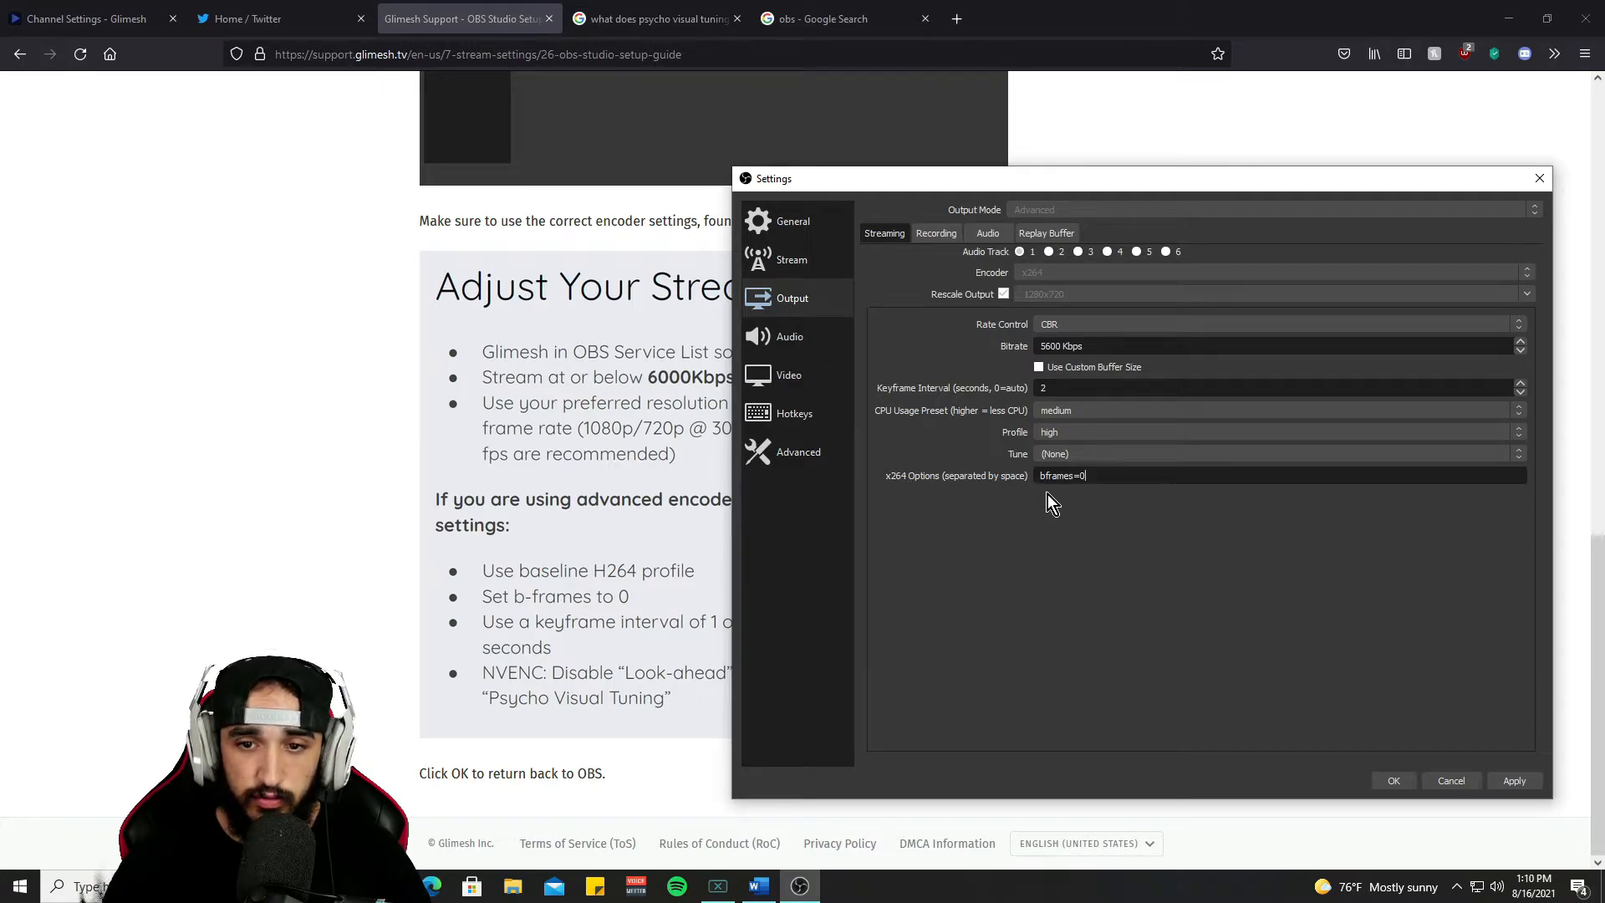
{"action": "left_click_drag", "start_coordinate": [1037, 481], "coordinate": [1171, 495]}
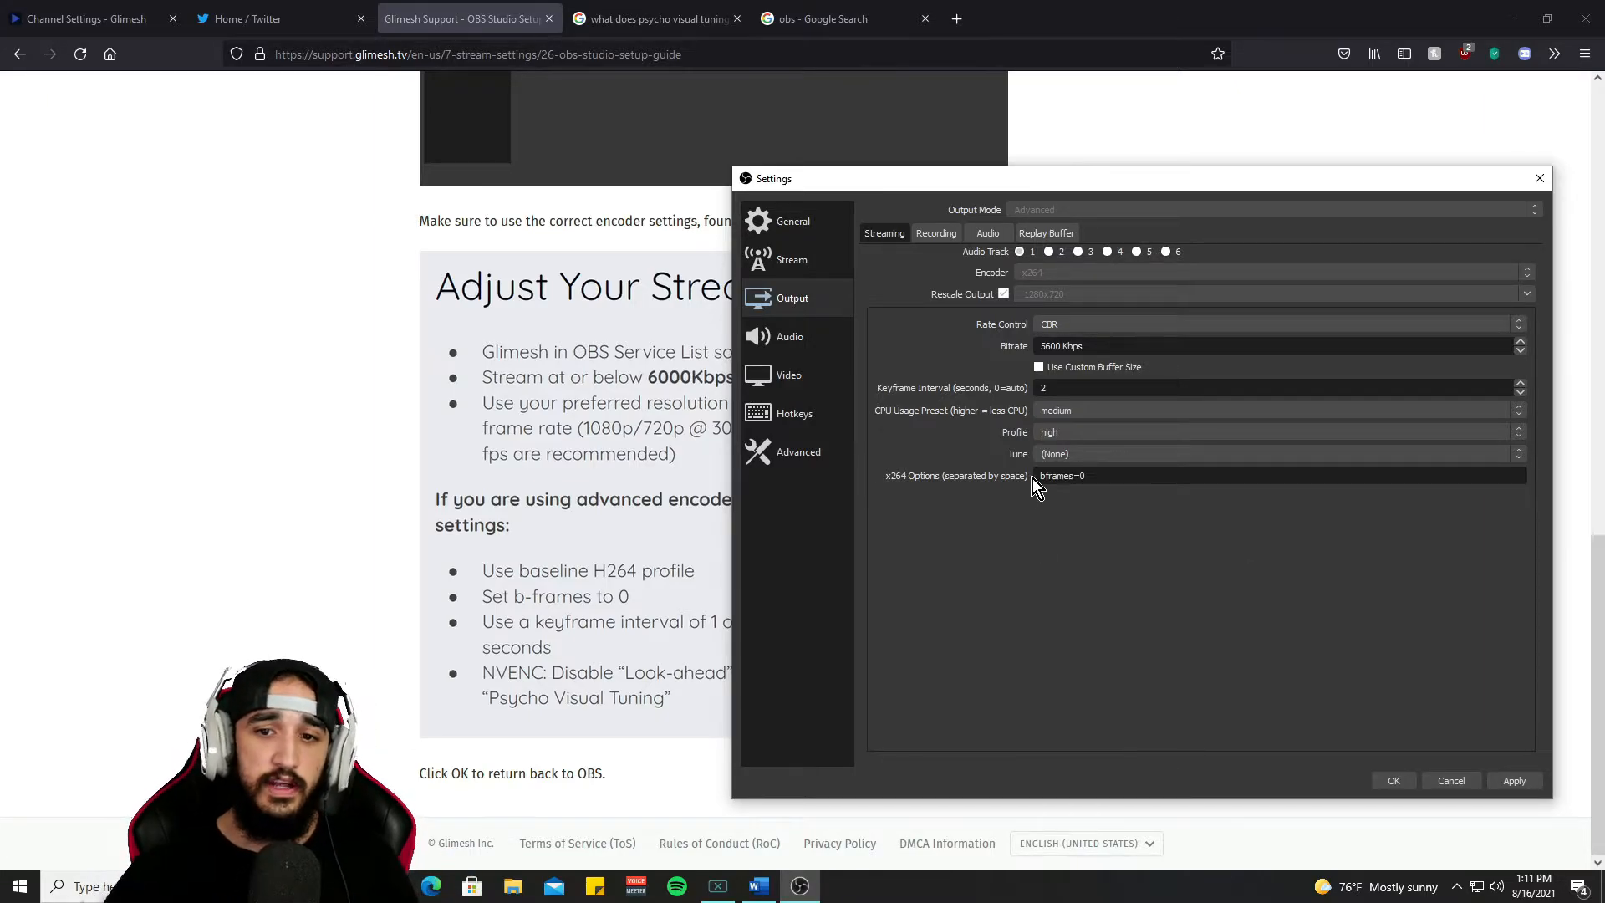
- Set the x264 encoder's Tune option to zerolatency
{"action": "left_click", "coordinate": [1064, 451]}
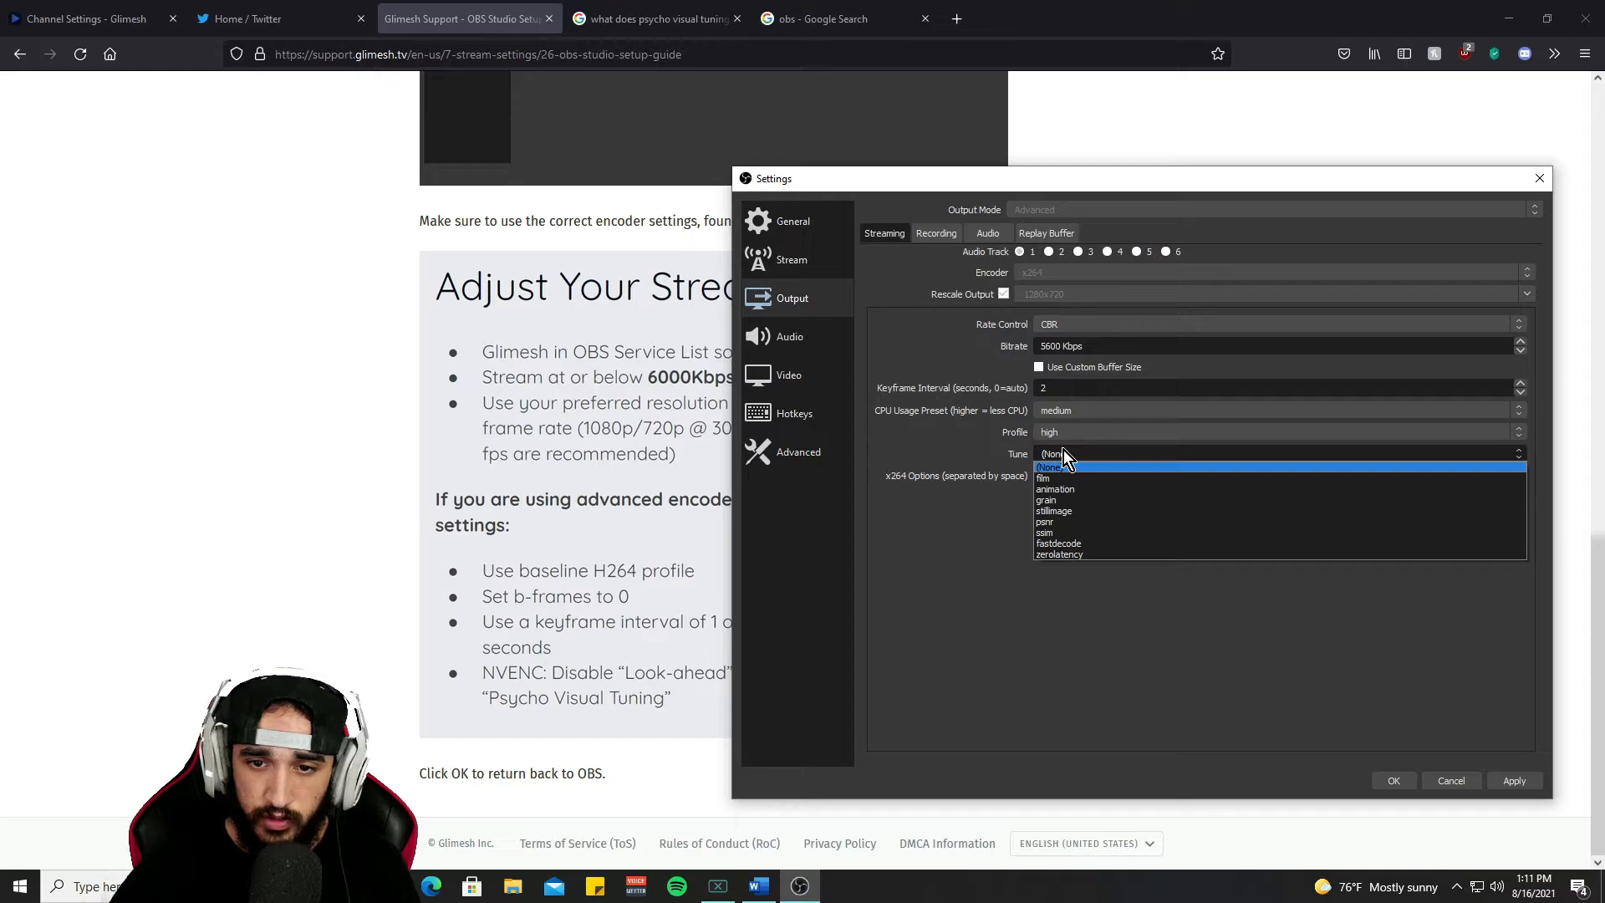
{"action": "left_click", "coordinate": [1096, 557]}
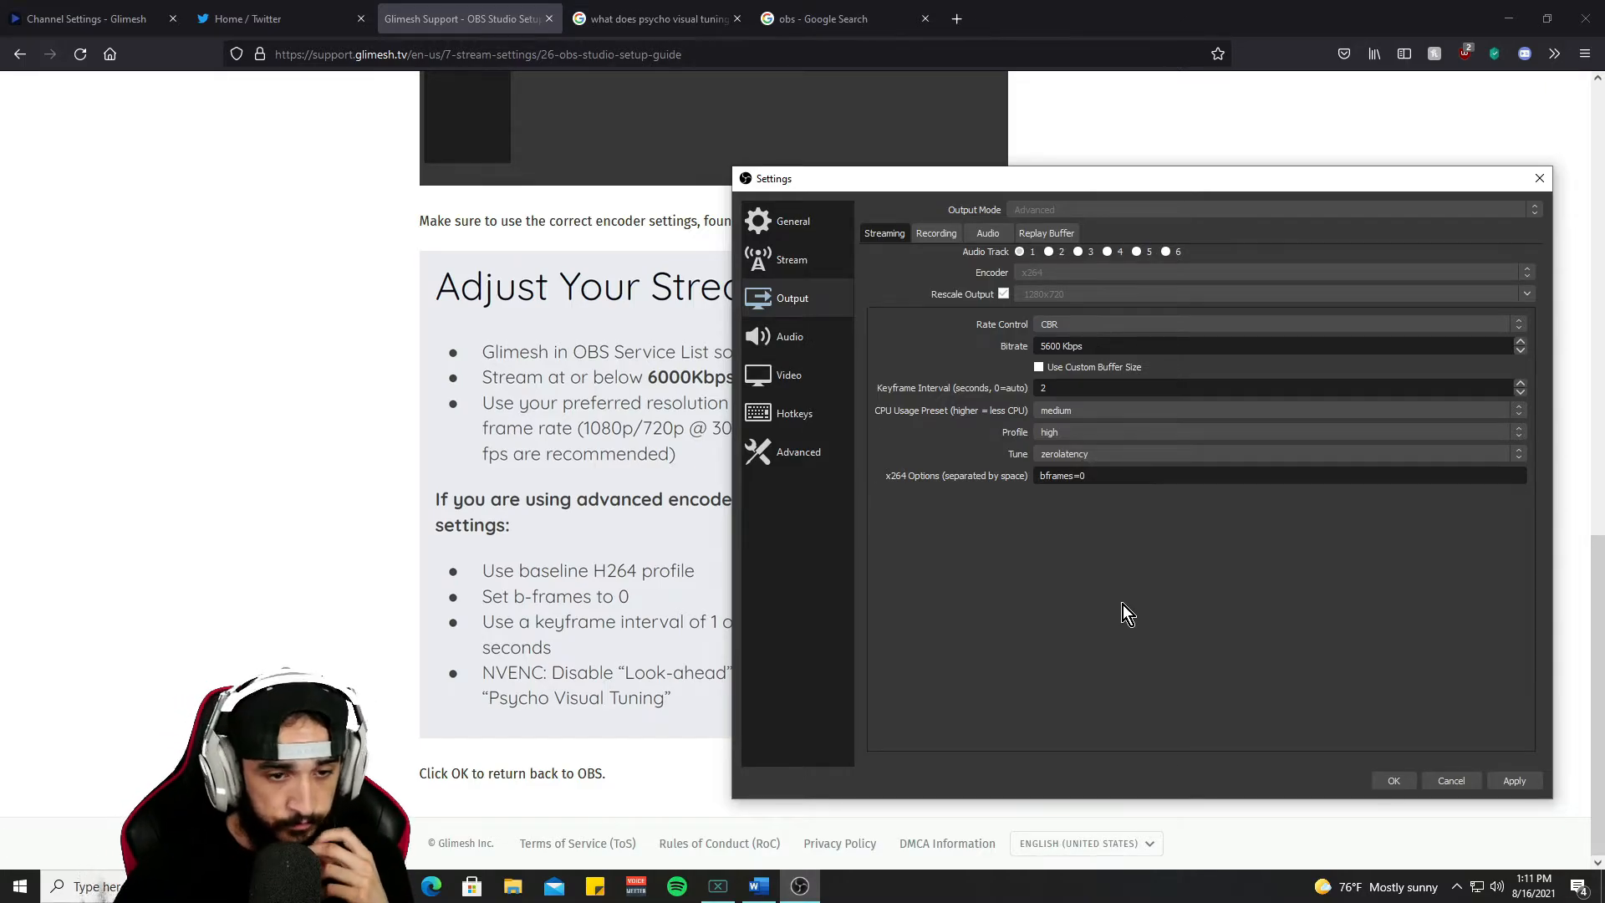
{"action": "left_click", "coordinate": [1102, 455]}
{"action": "left_click", "coordinate": [1102, 455]}
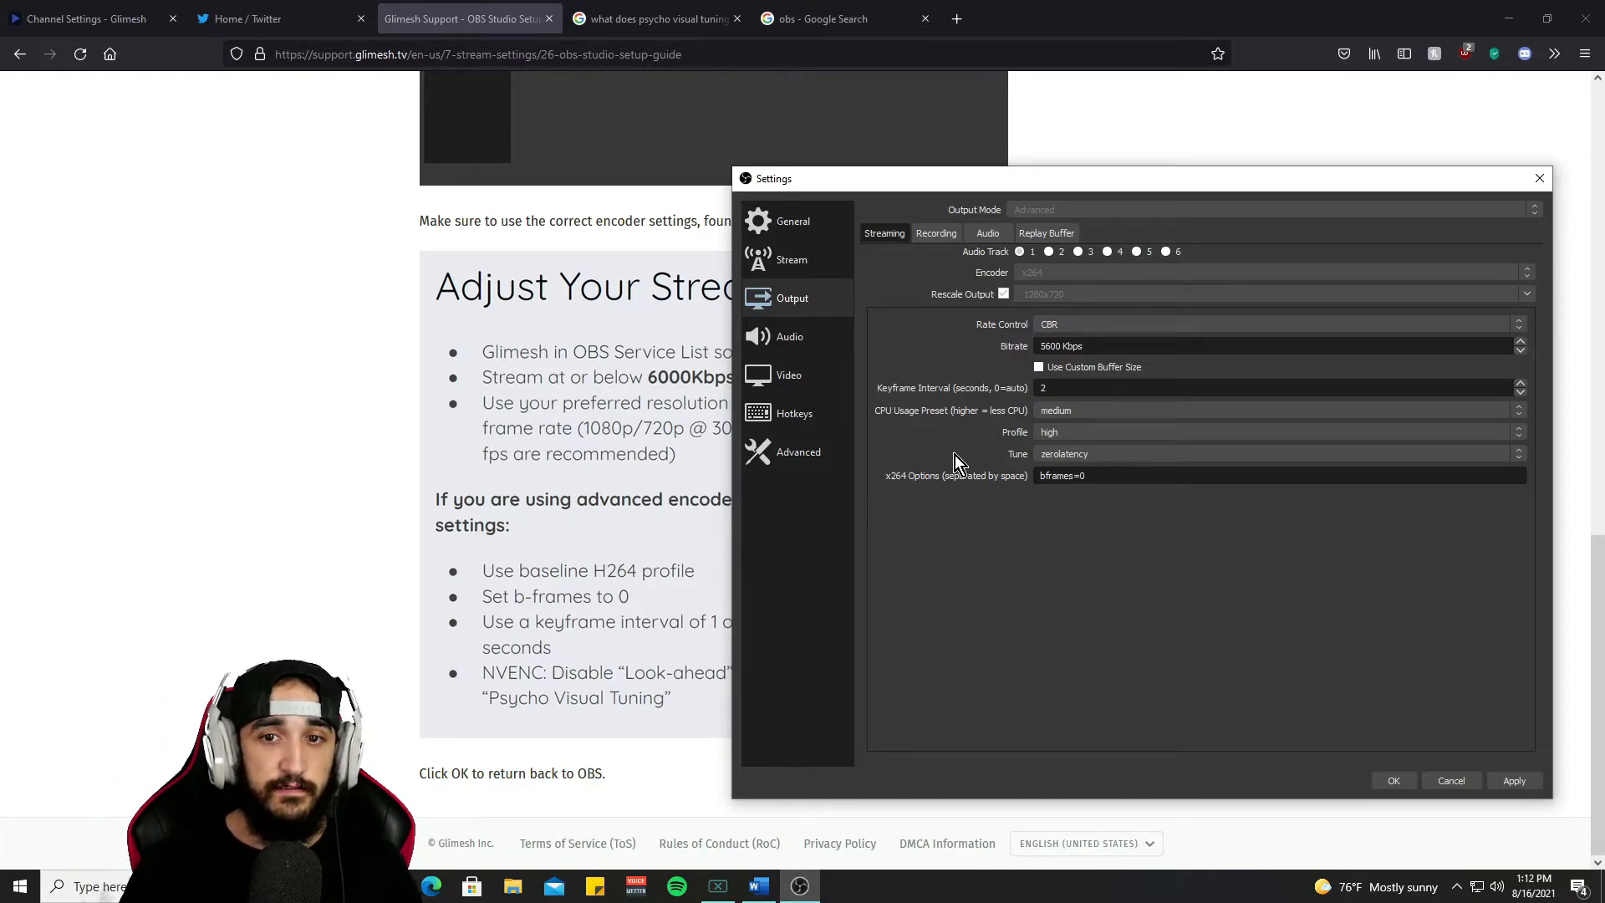
- Examine the available x264 Tune choices while keeping zerolatency selected
{"action": "left_click", "coordinate": [1049, 451]}
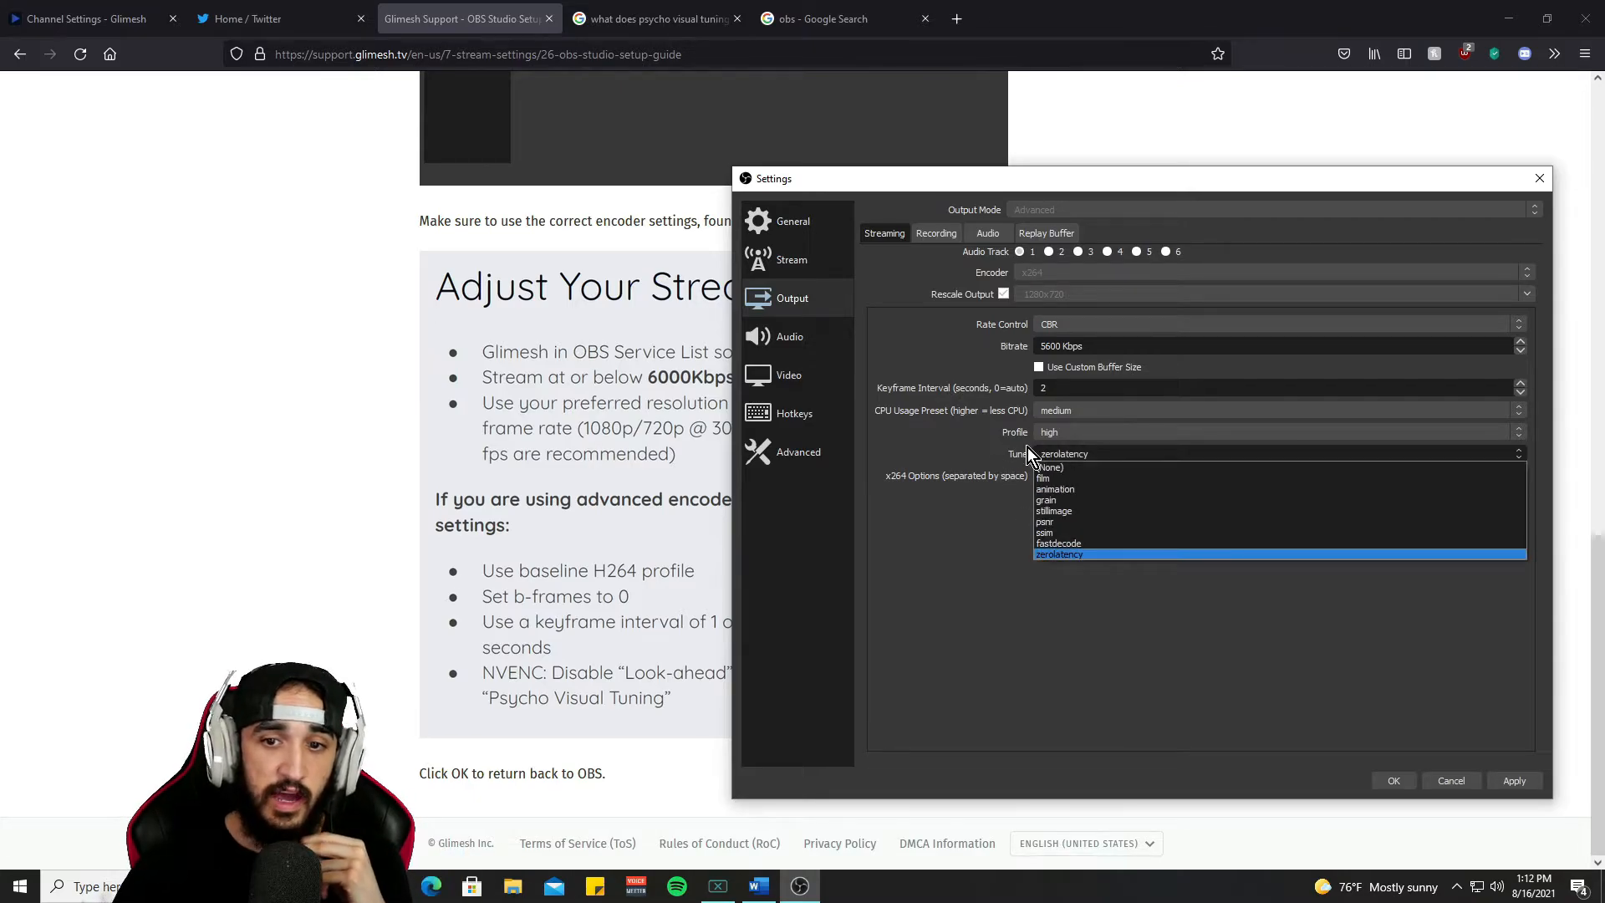
{"action": "left_click", "coordinate": [1000, 454]}
{"action": "left_click", "coordinate": [1073, 455]}
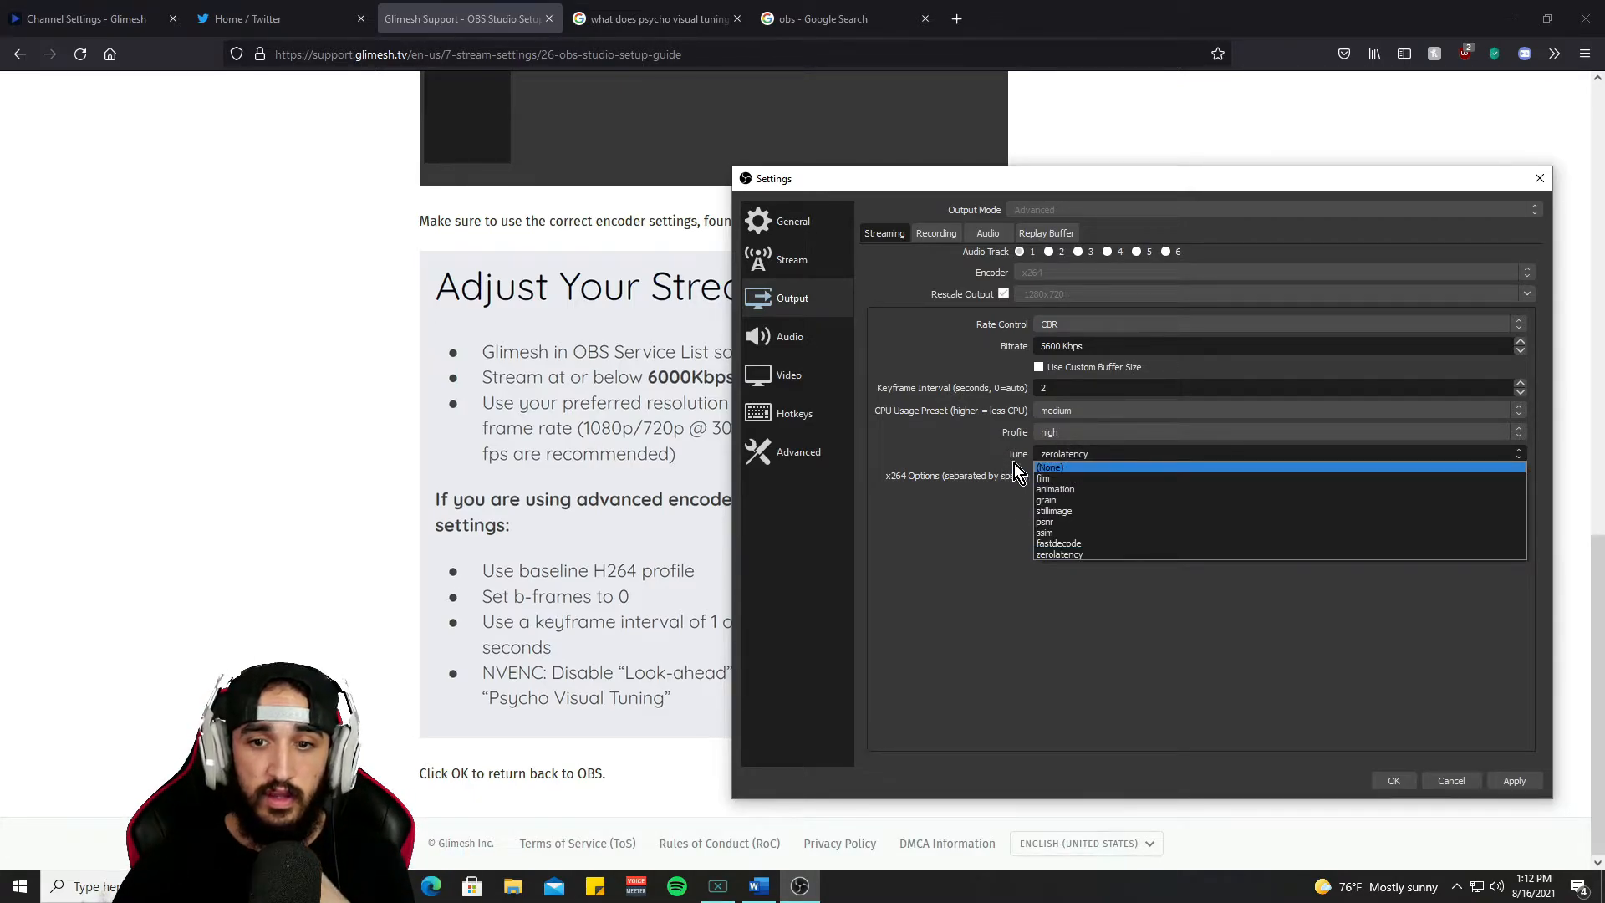
{"action": "left_click", "coordinate": [990, 455]}
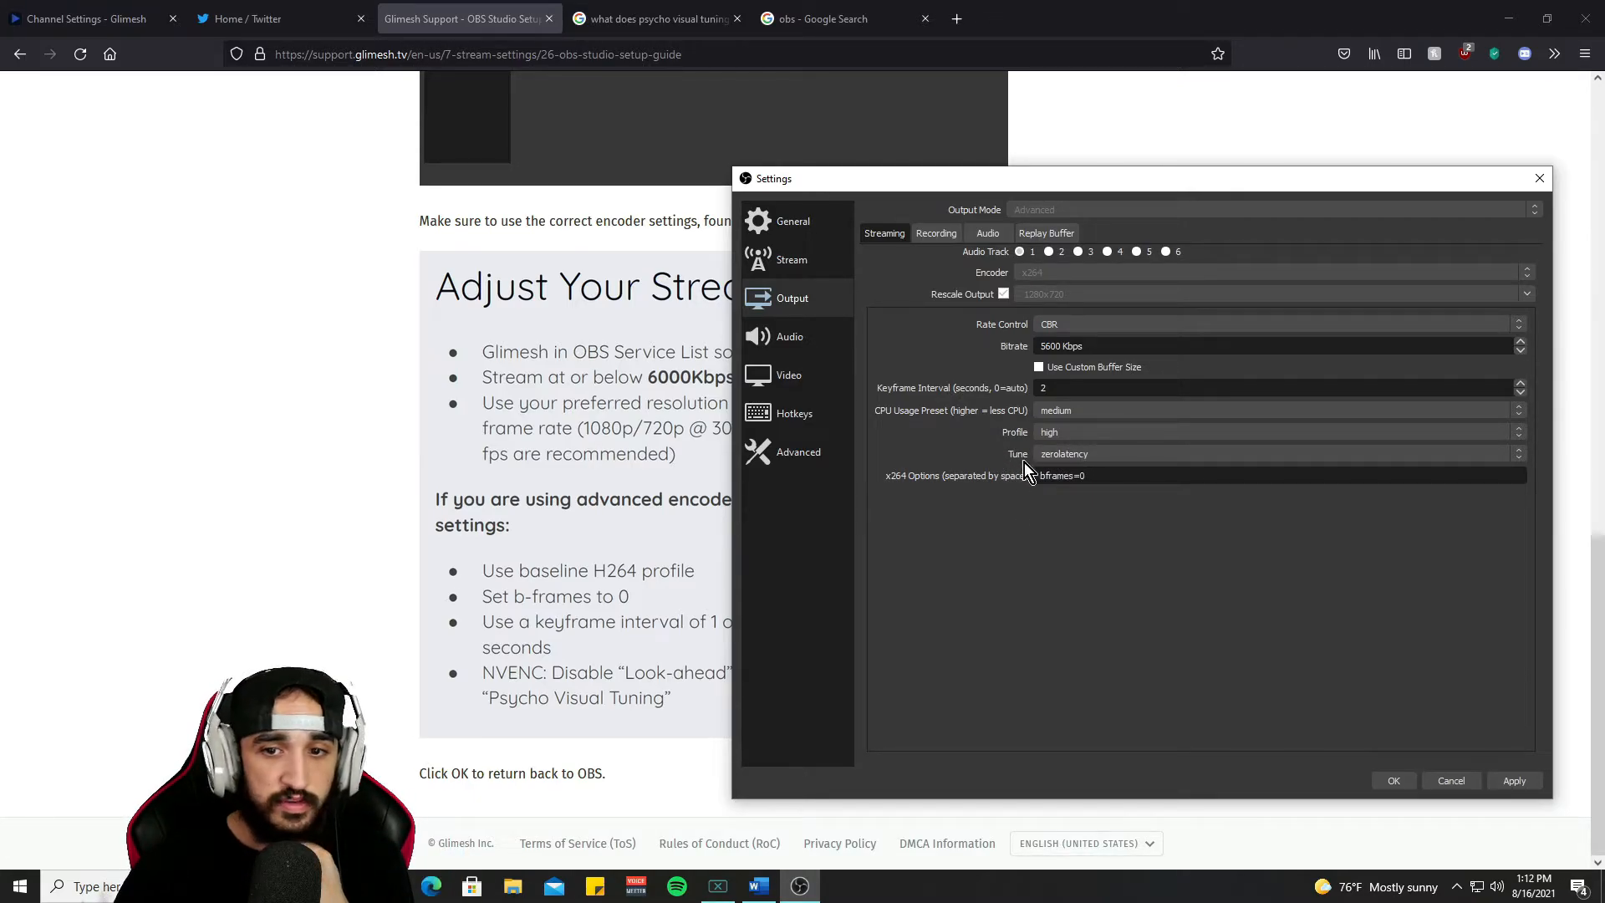
{"action": "left_click", "coordinate": [1072, 456]}
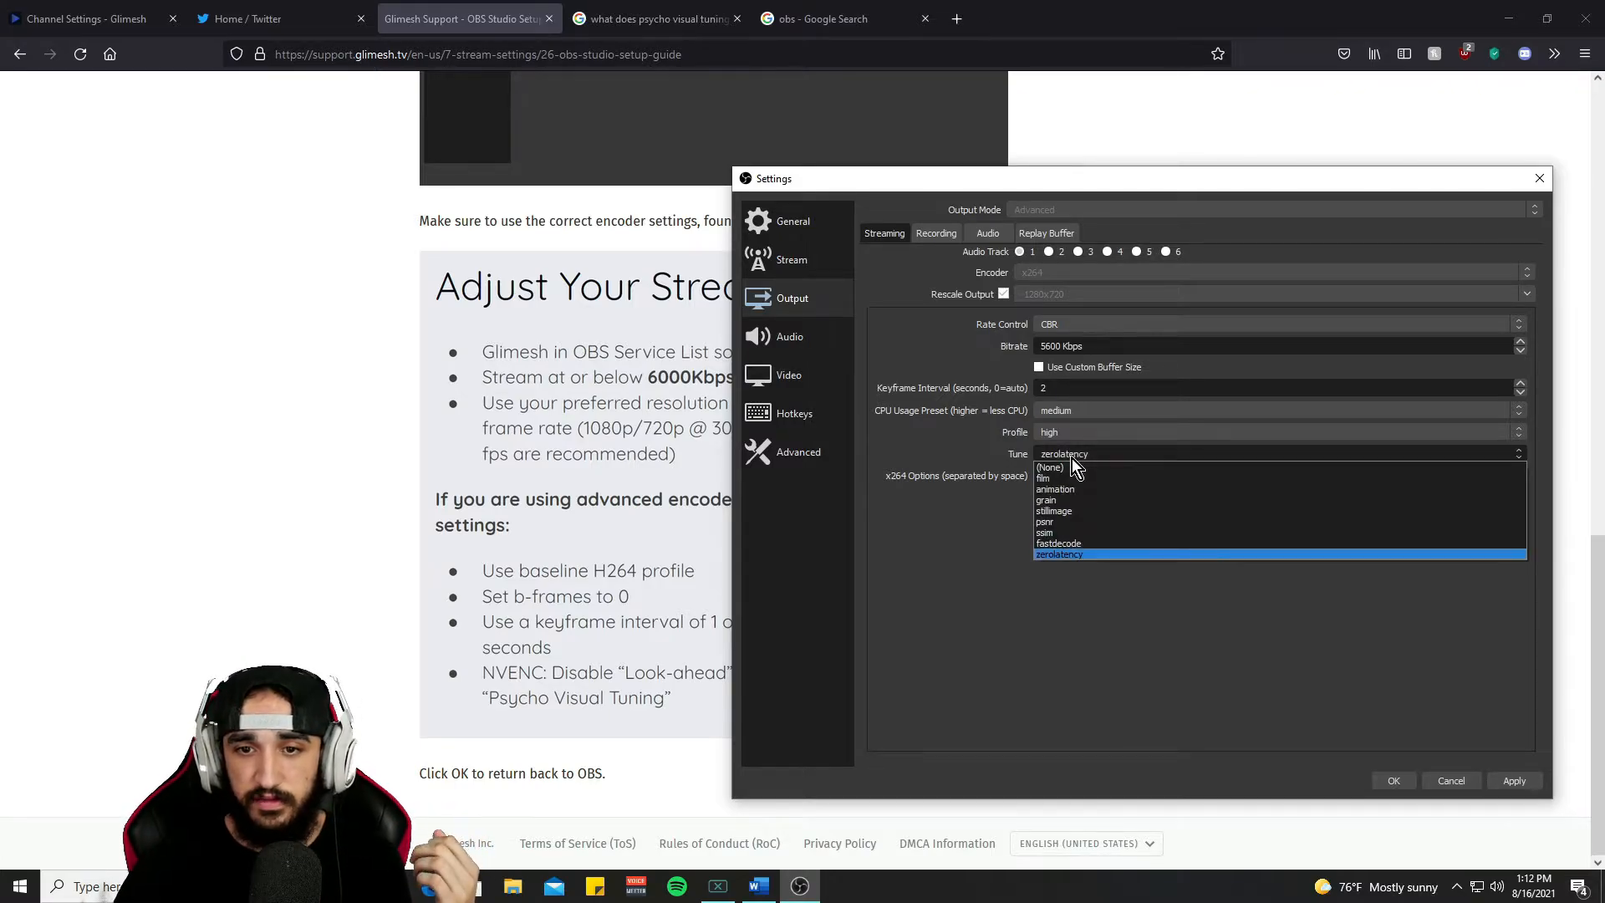
{"action": "left_click", "coordinate": [1094, 554]}
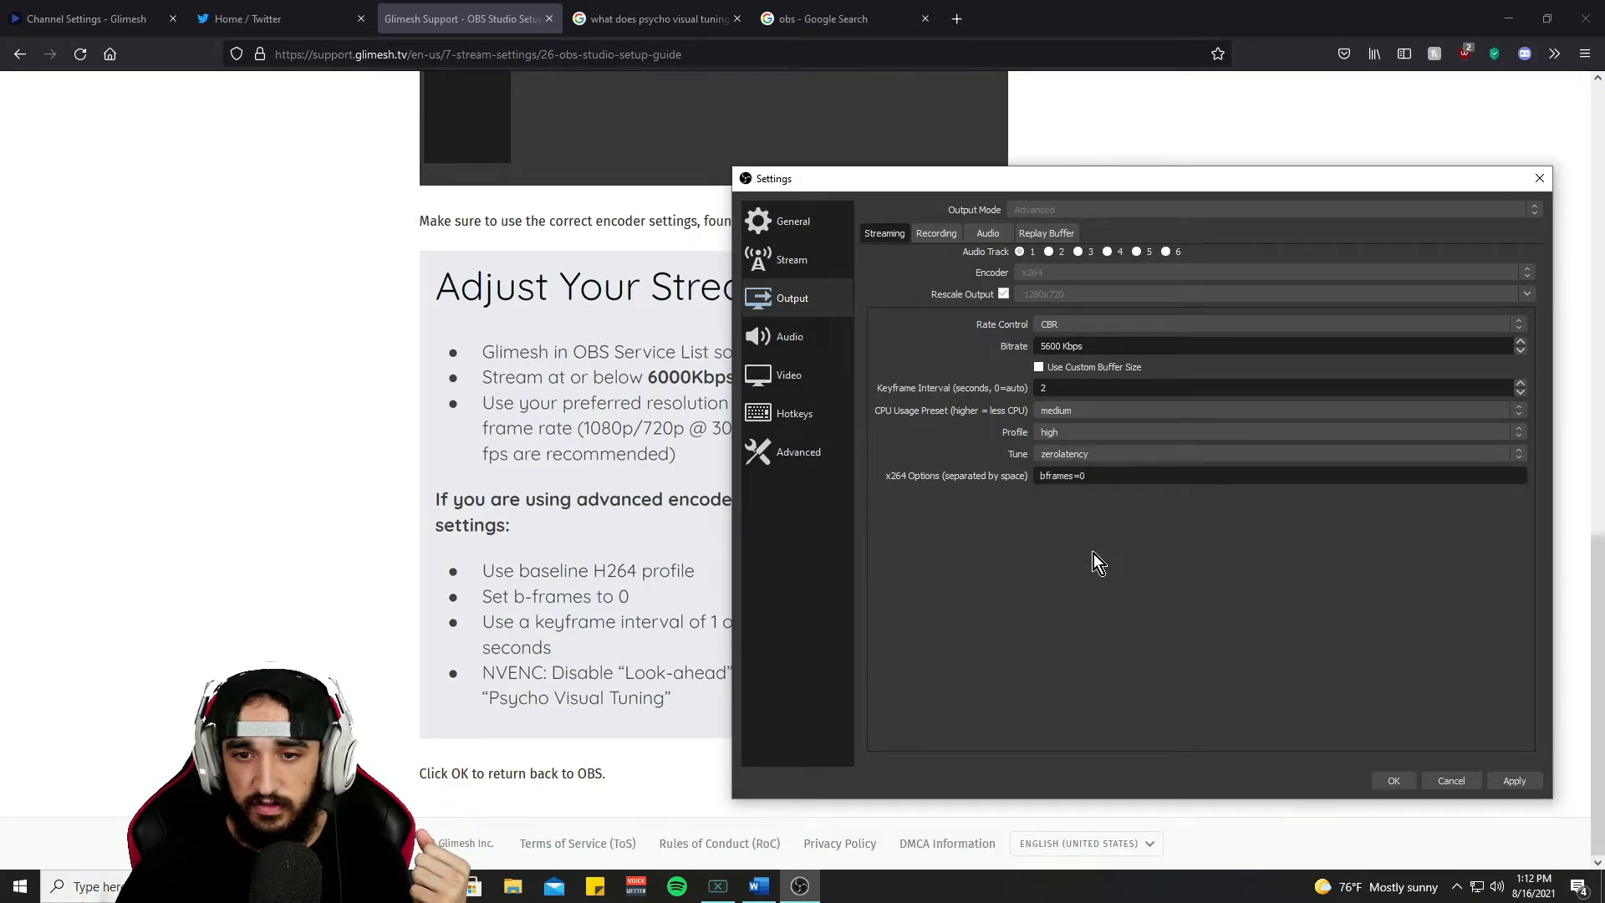
{"action": "left_click", "coordinate": [1094, 458]}
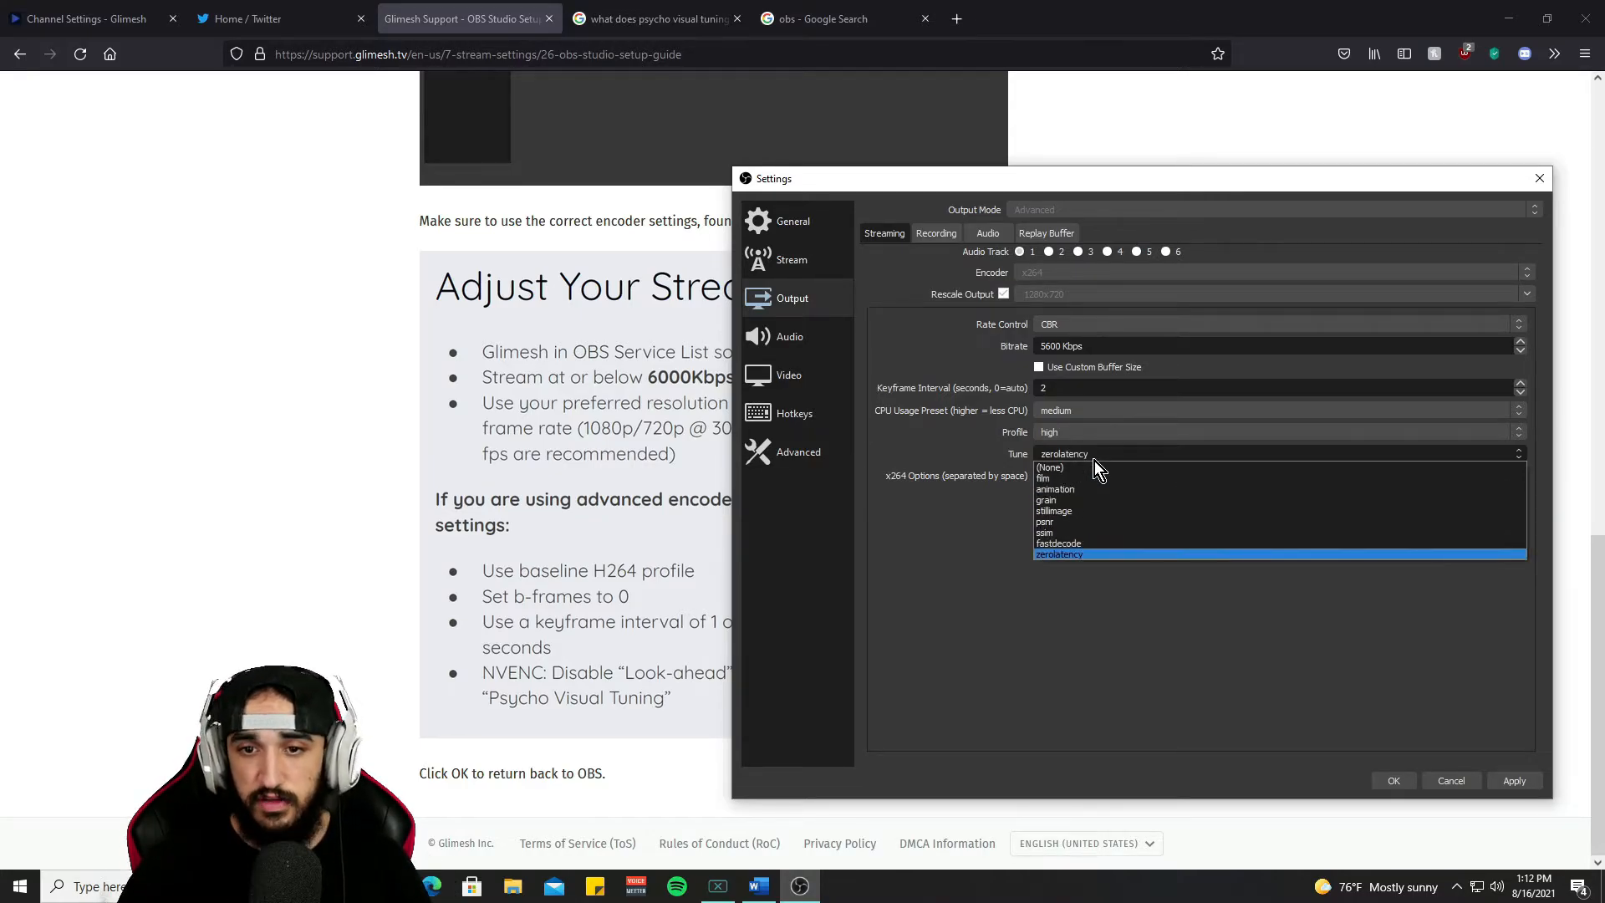
{"action": "left_click", "coordinate": [951, 444]}
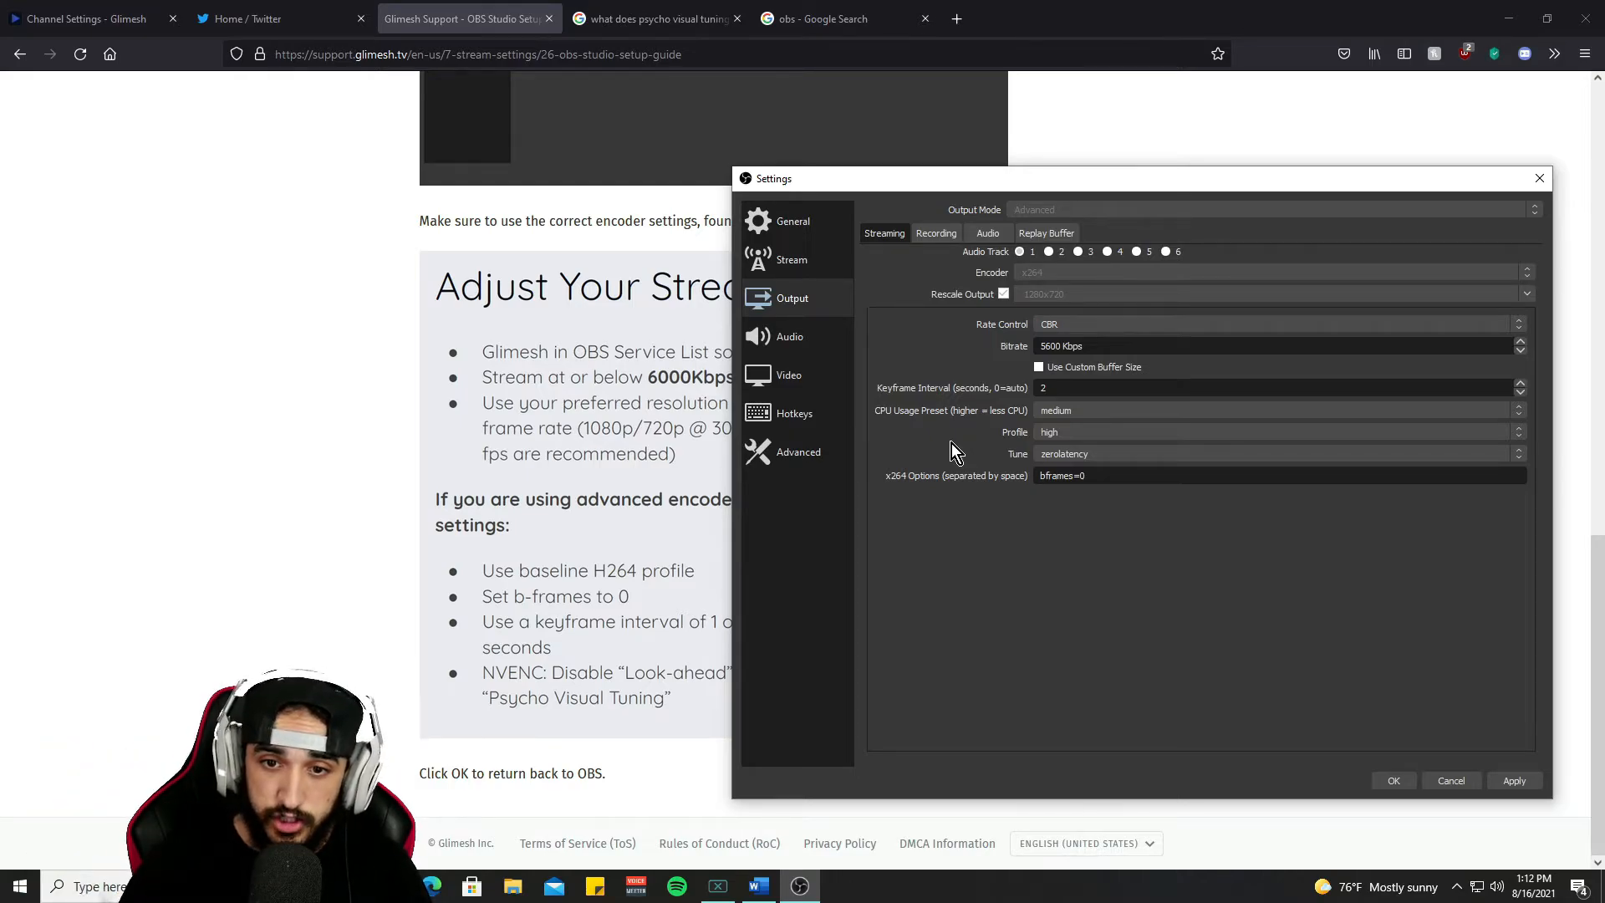
{"action": "left_click", "coordinate": [1102, 453]}
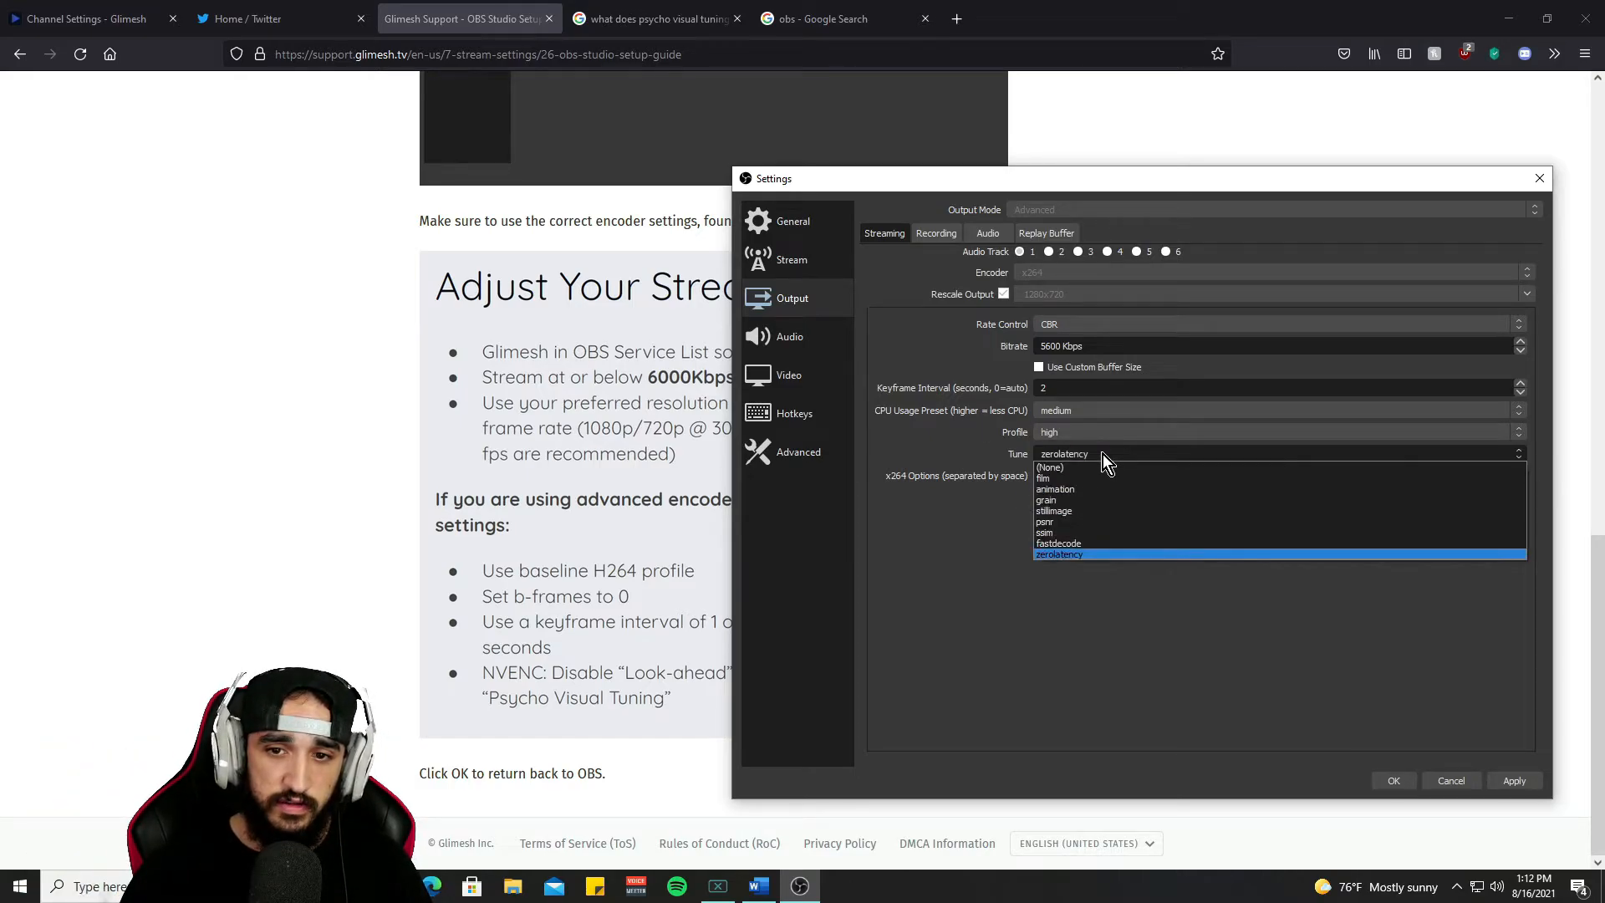
{"action": "left_click", "coordinate": [950, 439]}
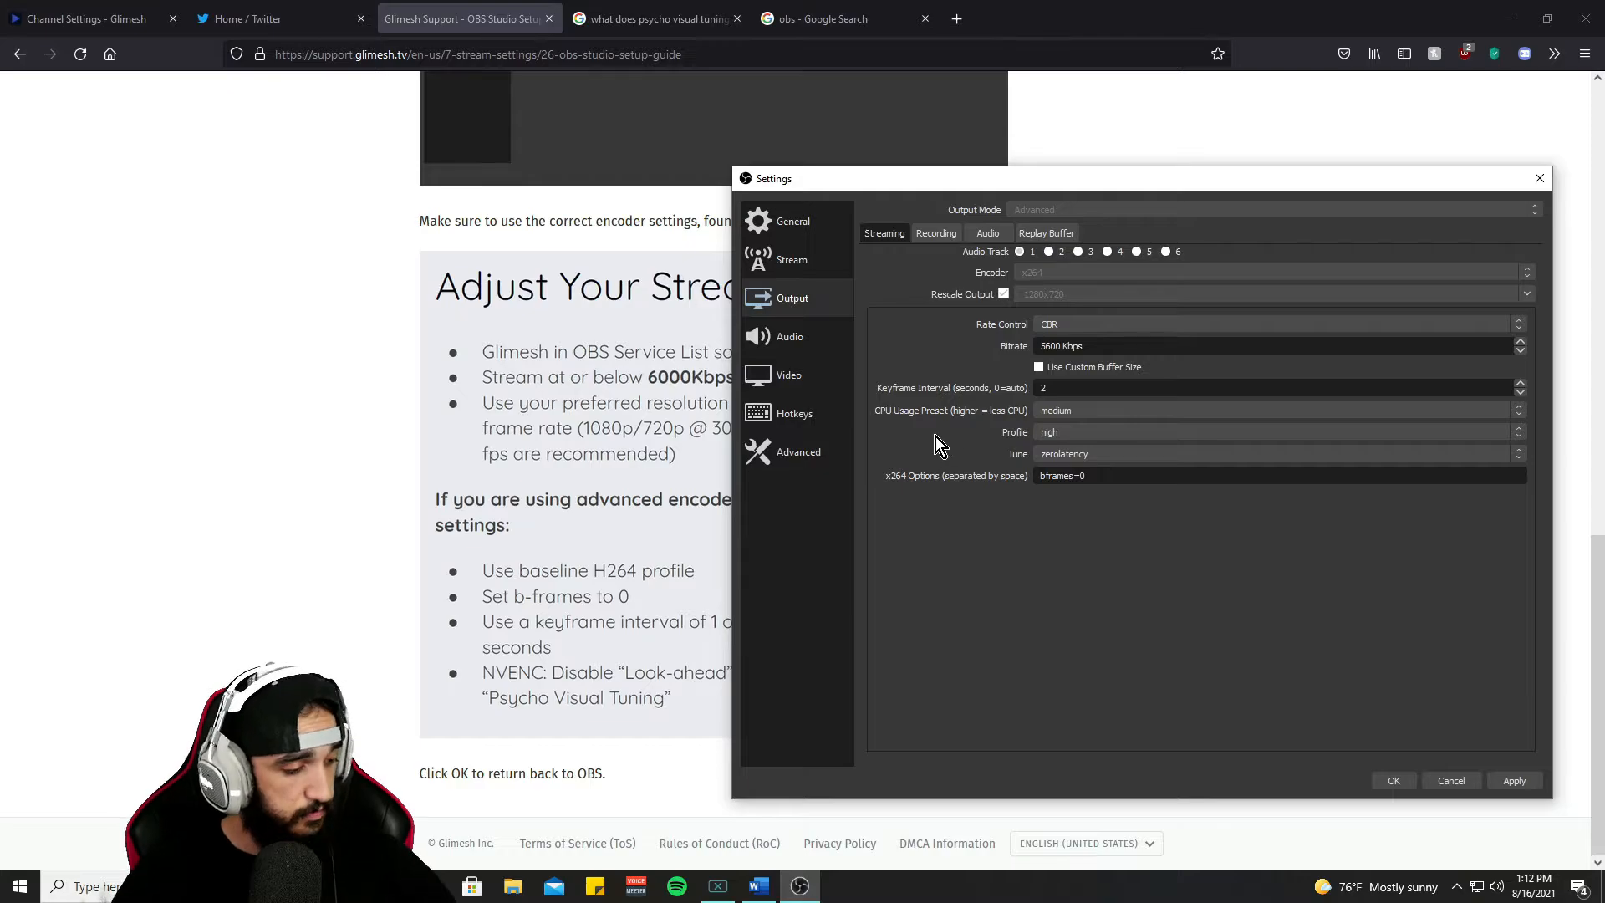
- Review the video resolution and frame rate settings along with the output and audio settings
{"action": "left_click", "coordinate": [821, 350]}
{"action": "left_click", "coordinate": [816, 376]}
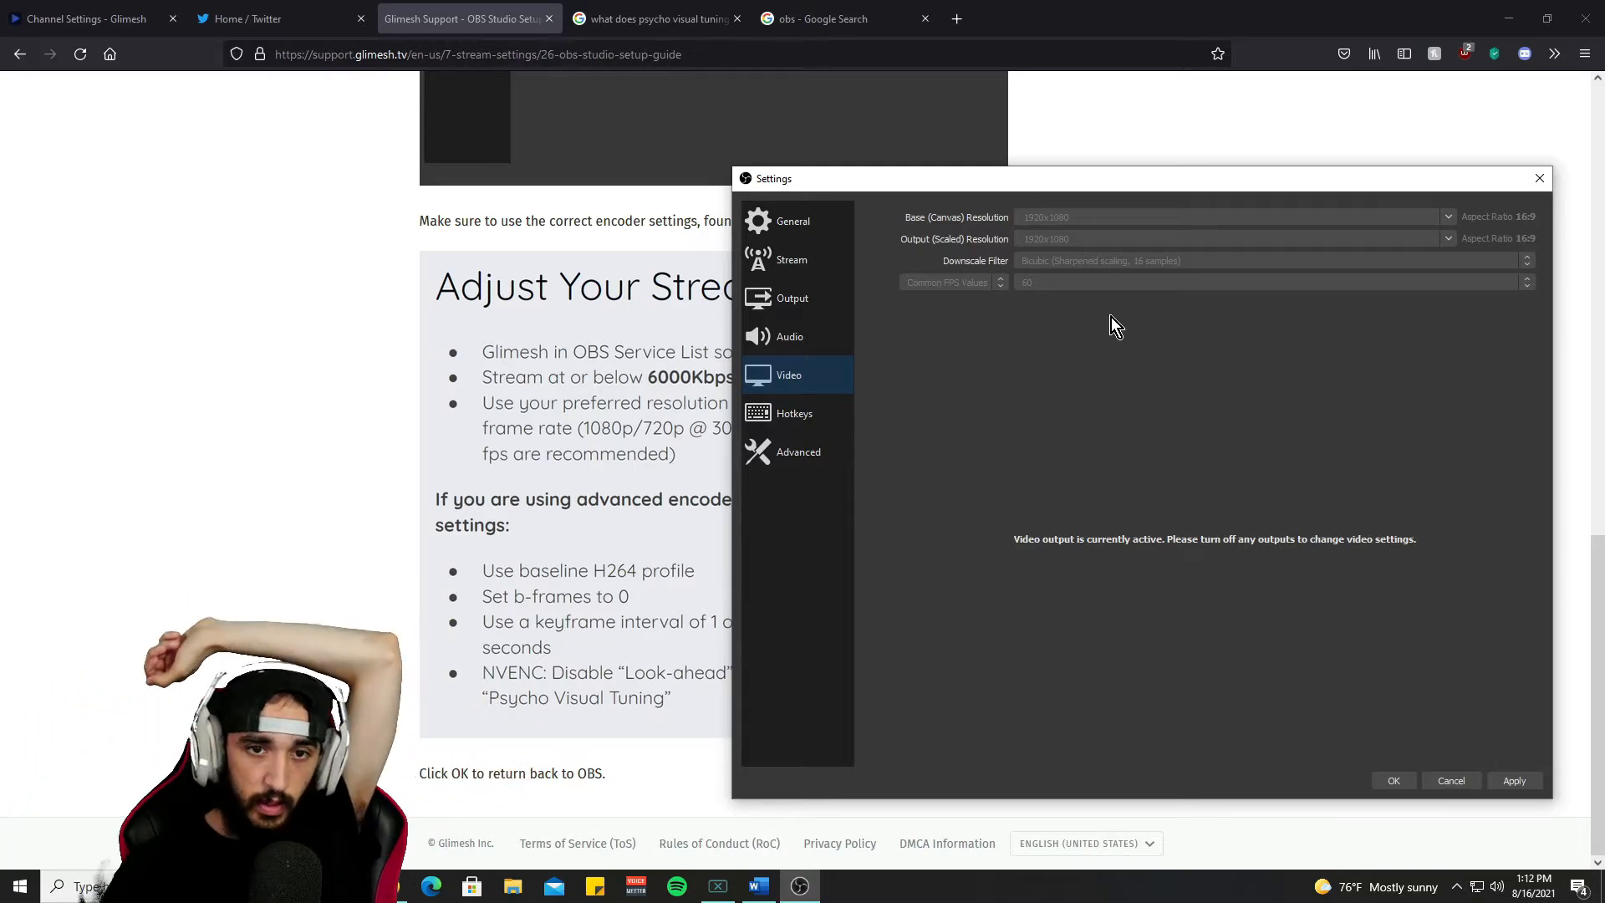
{"action": "left_click", "coordinate": [819, 303]}
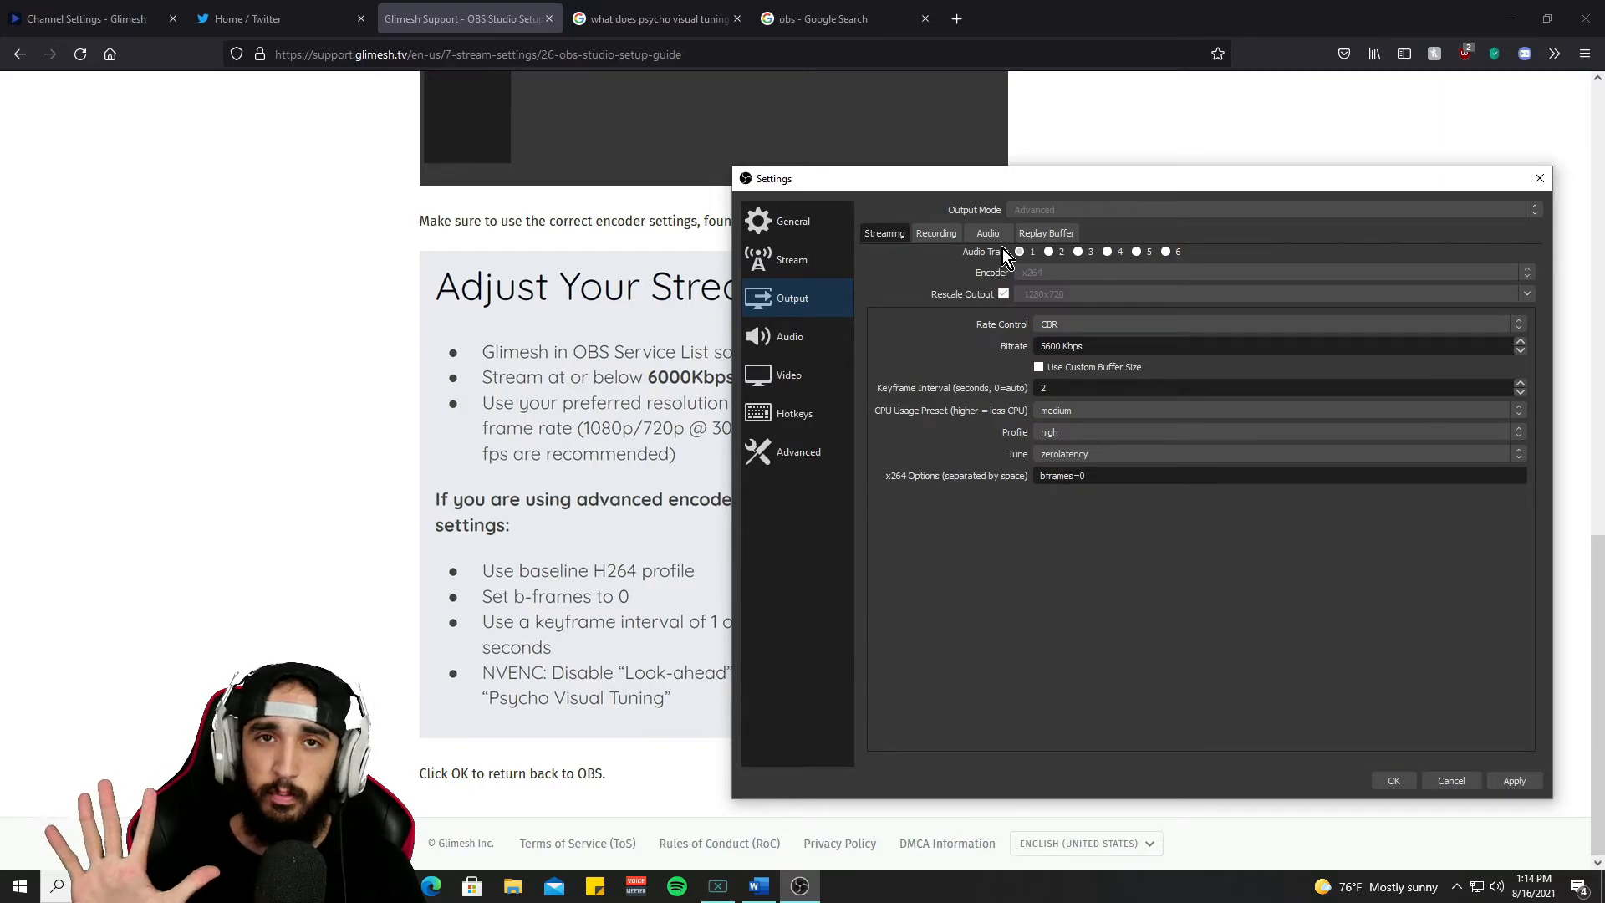
{"action": "left_click", "coordinate": [824, 336]}
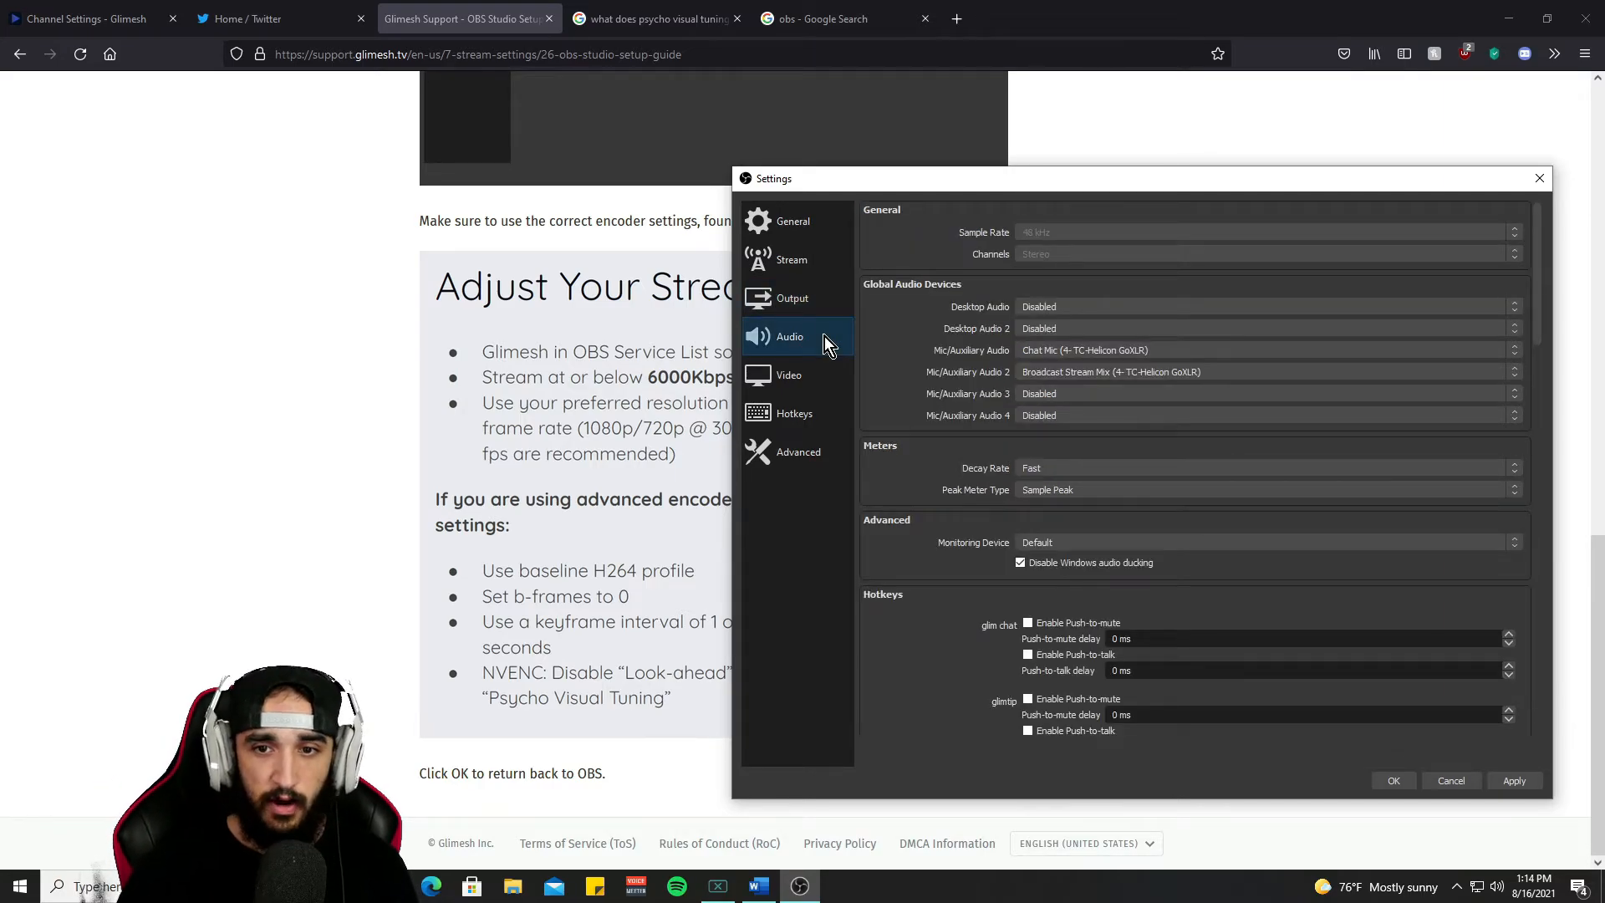
{"action": "left_click", "coordinate": [823, 374]}
- Examine the Process Priority choices in the advanced settings while keeping Above Normal selected
{"action": "left_click", "coordinate": [831, 450]}
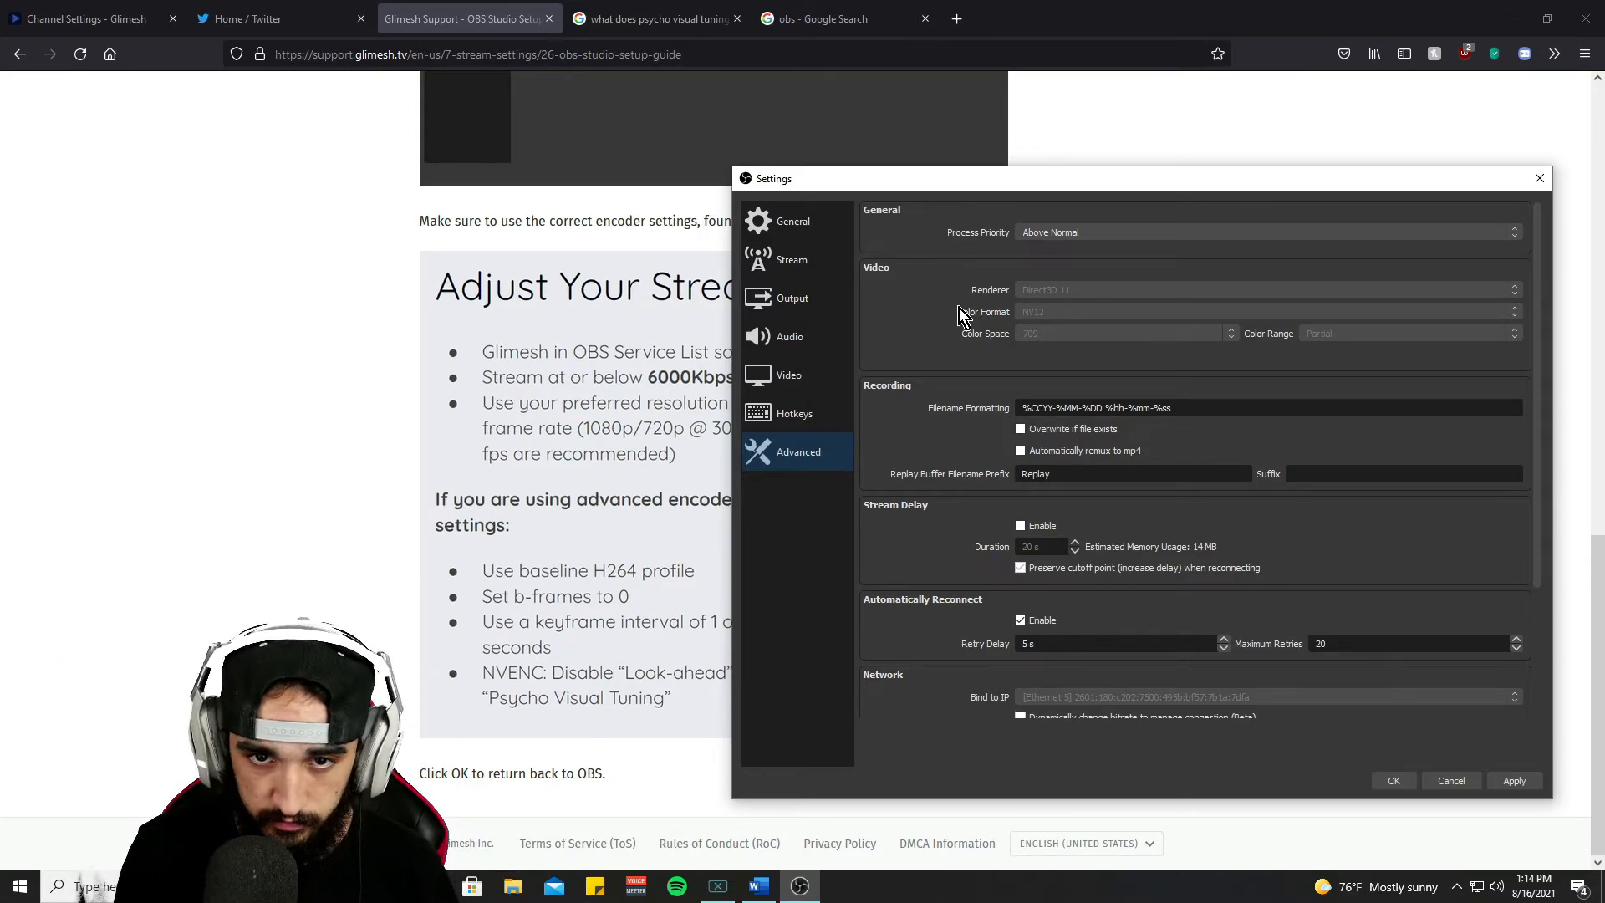
{"action": "left_click", "coordinate": [1044, 232]}
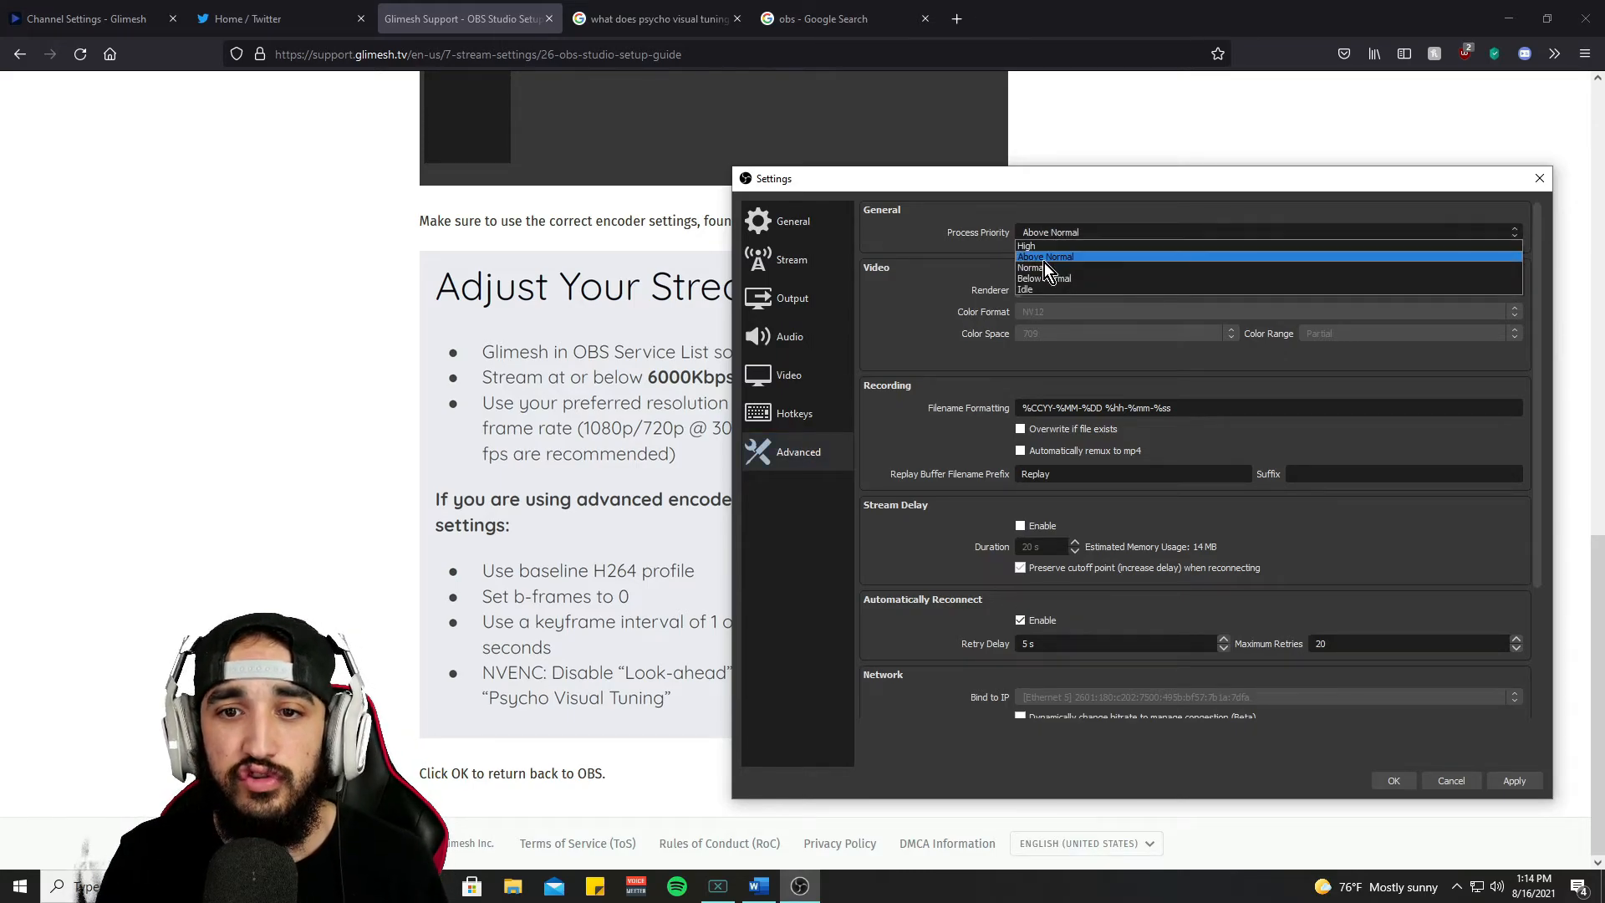
{"action": "left_click", "coordinate": [981, 229]}
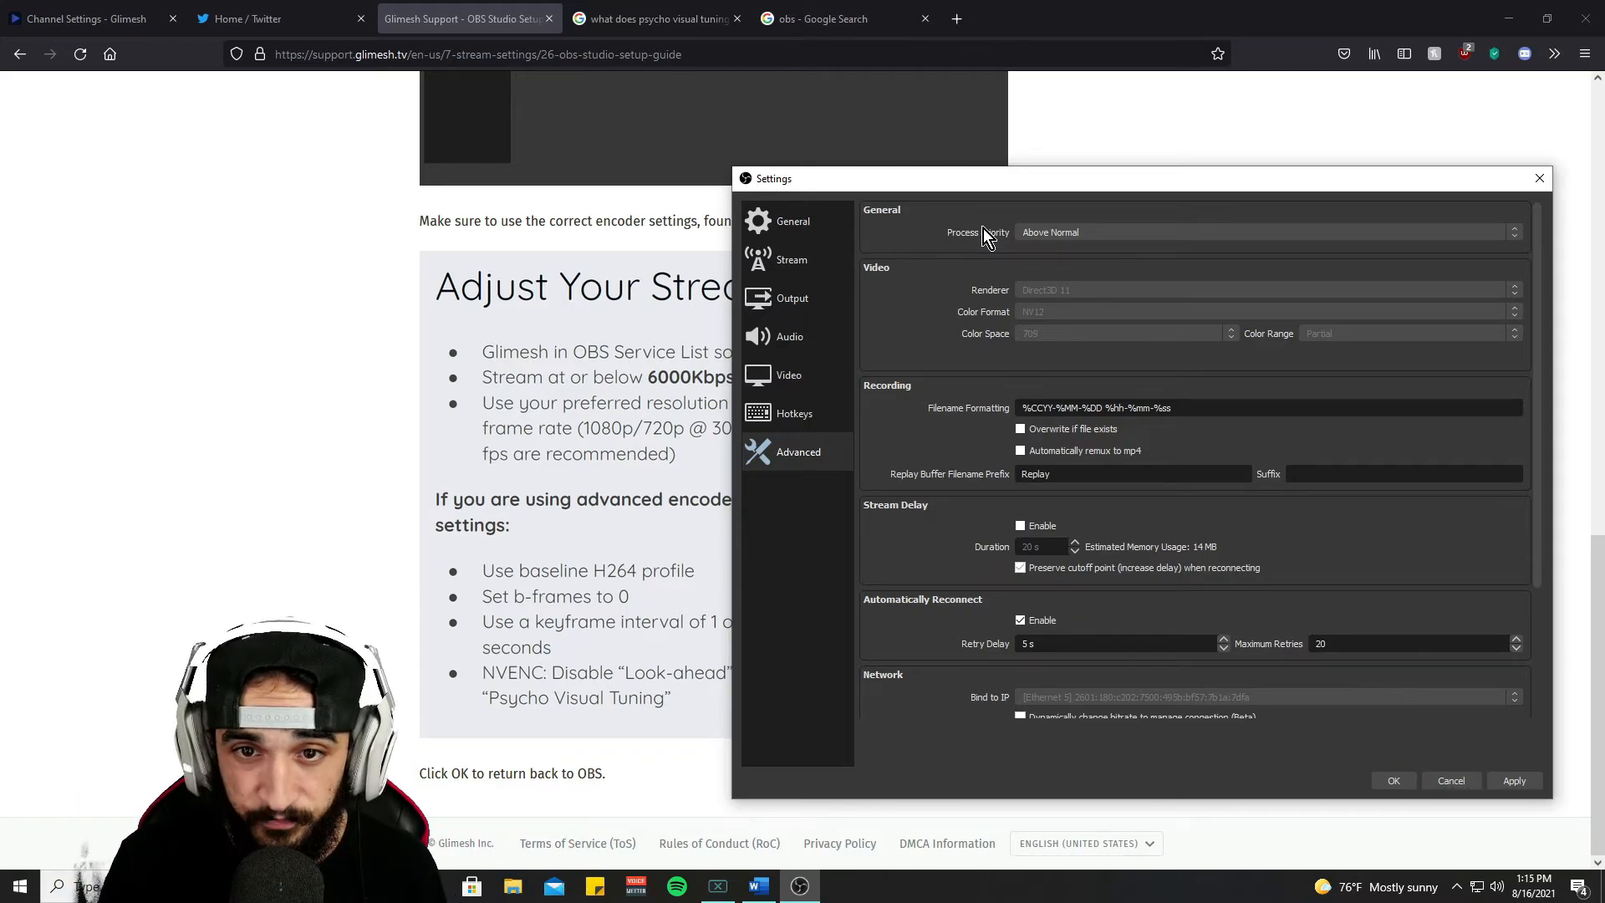
{"action": "left_click", "coordinate": [1044, 236]}
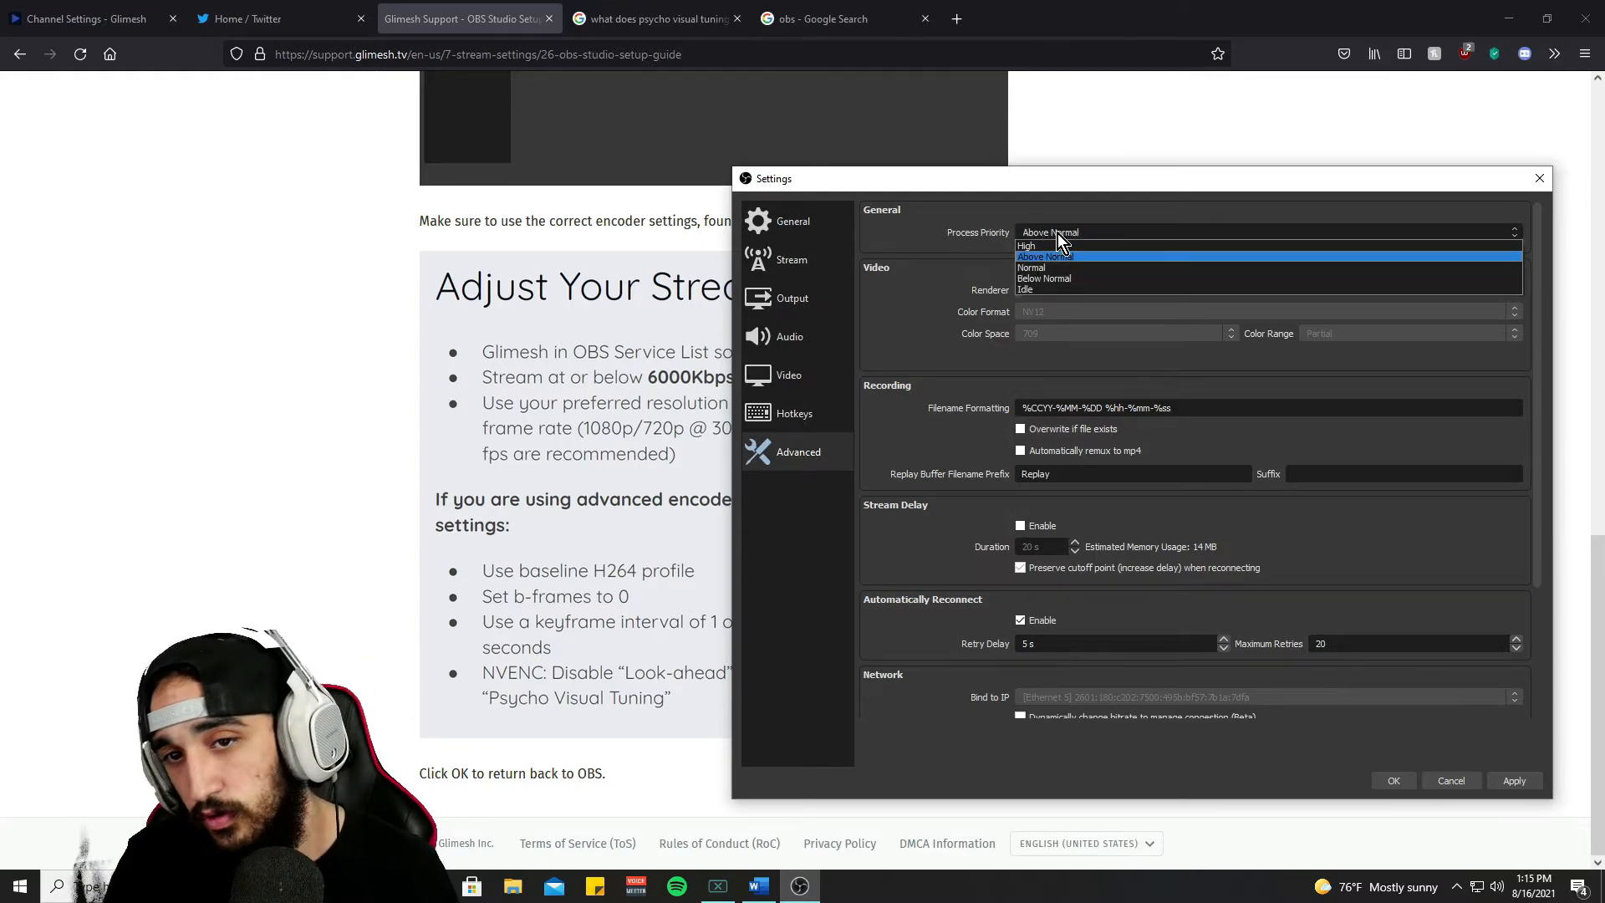
{"action": "left_click", "coordinate": [1041, 226]}
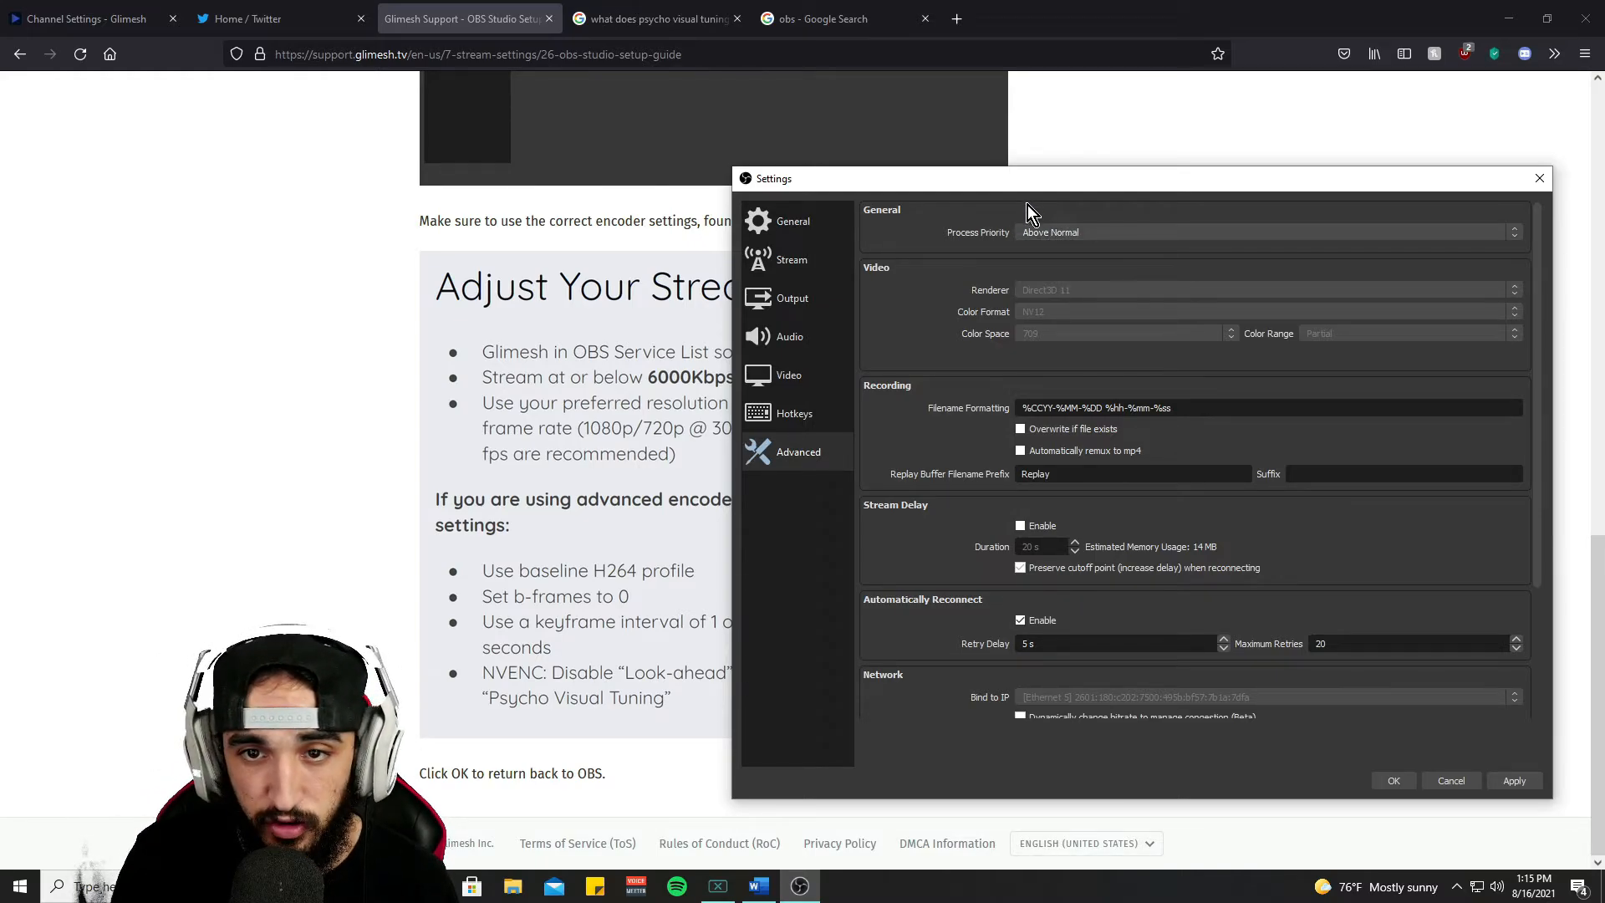
{"action": "left_click", "coordinate": [1062, 237]}
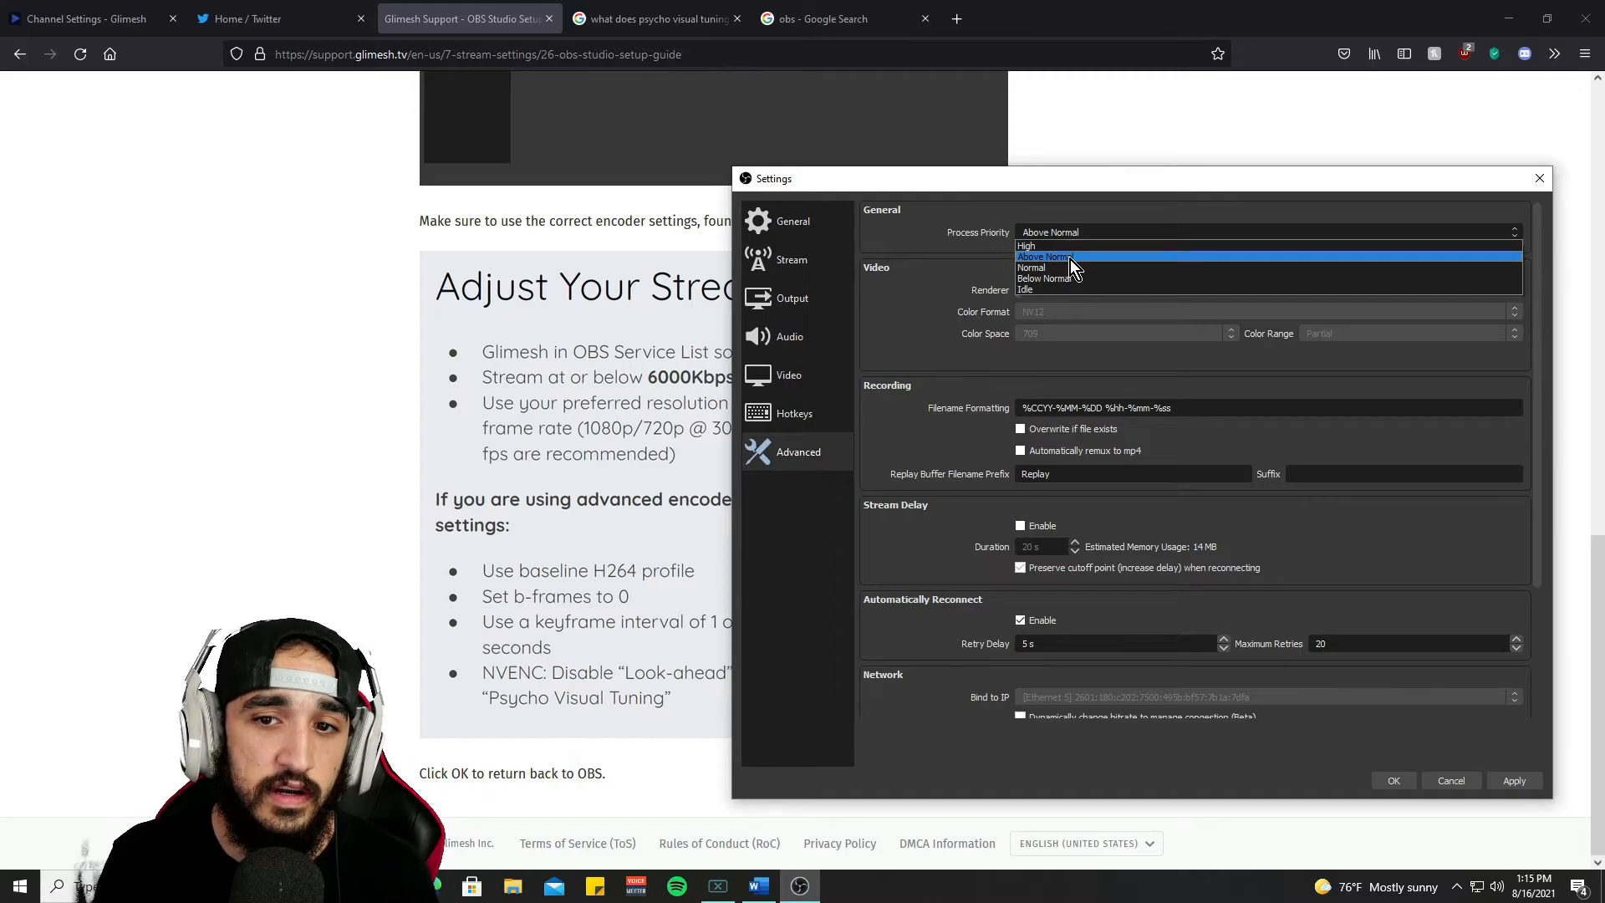
{"action": "left_click", "coordinate": [1074, 259]}
{"action": "left_click", "coordinate": [1061, 238]}
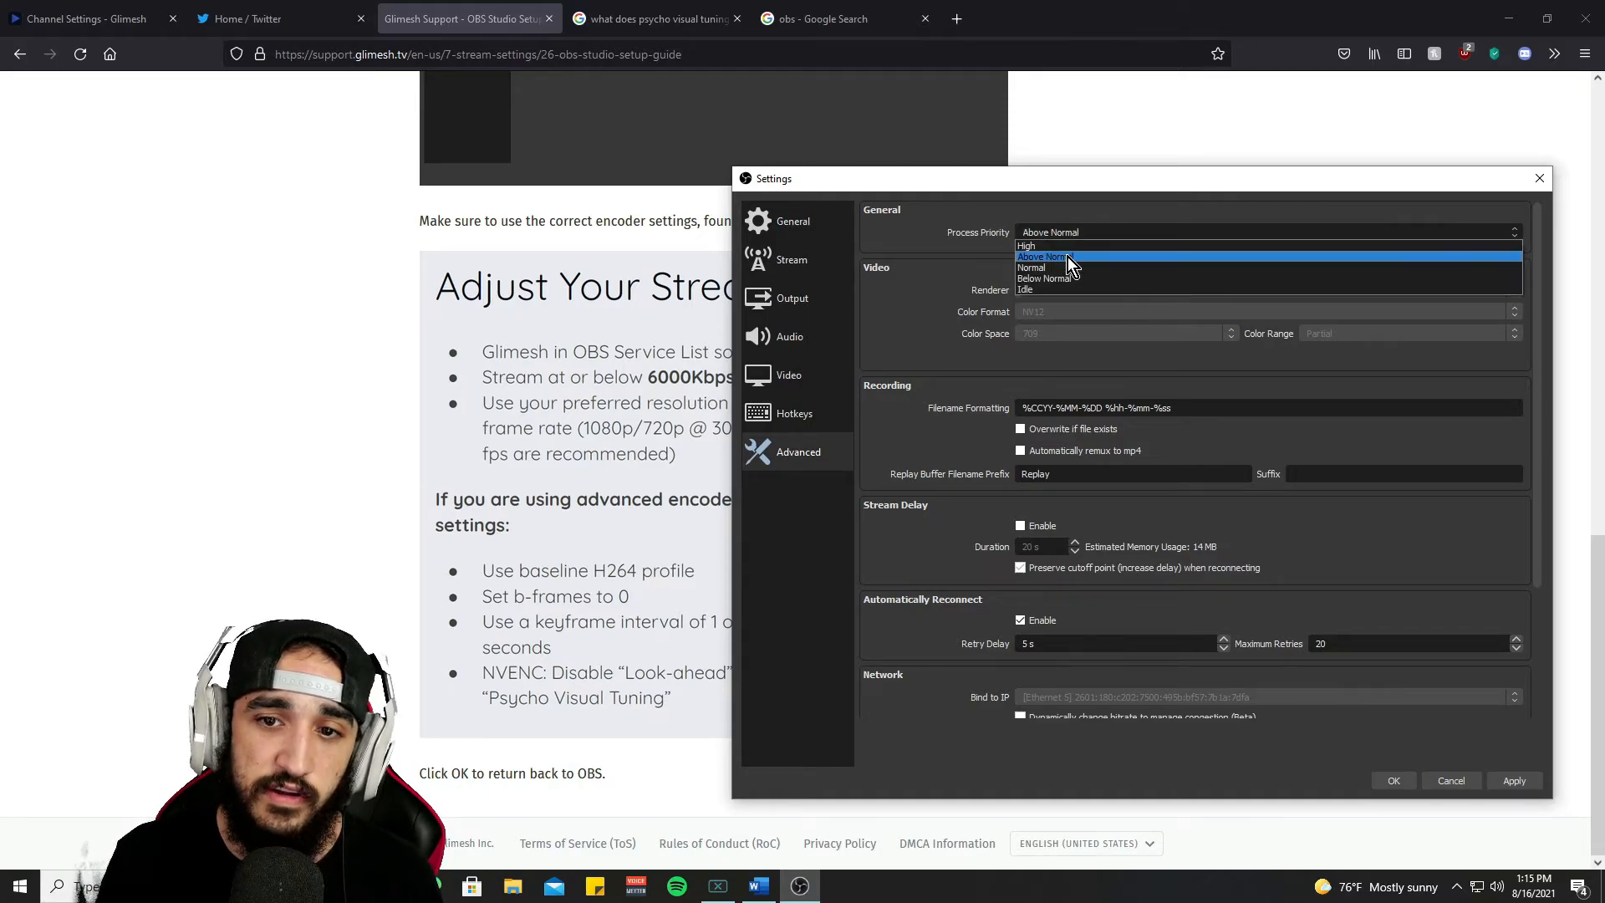
{"action": "left_click", "coordinate": [1062, 258]}
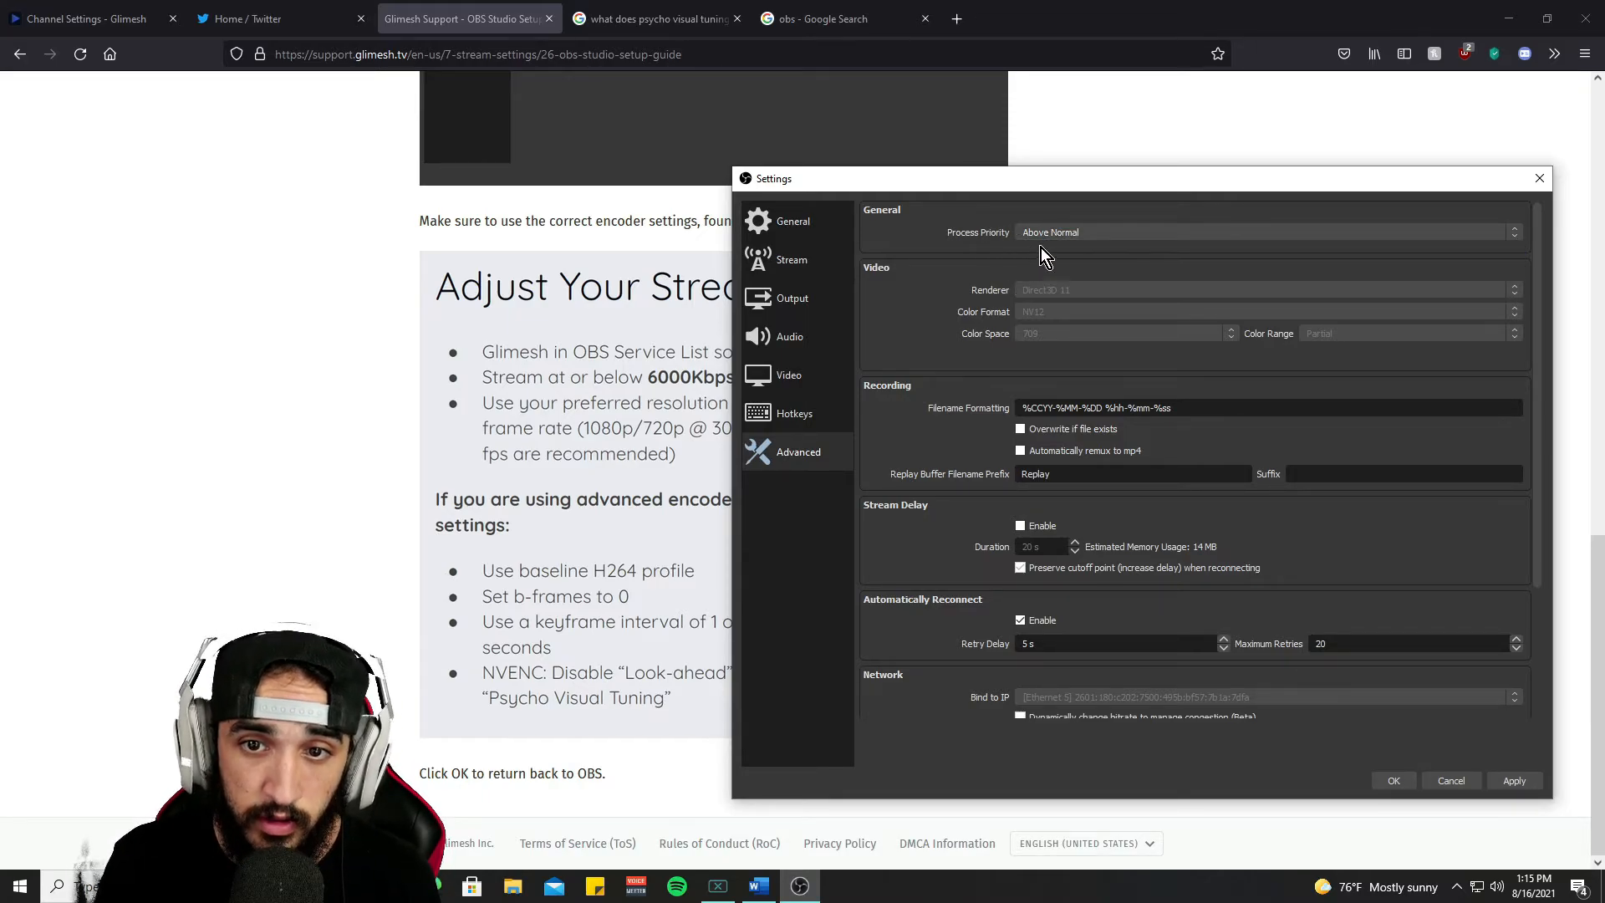
- Review the remaining advanced settings and apply the pending settings changes
{"action": "scroll", "coordinate": [1075, 244], "scroll_direction": "down", "scroll_amount": 4}
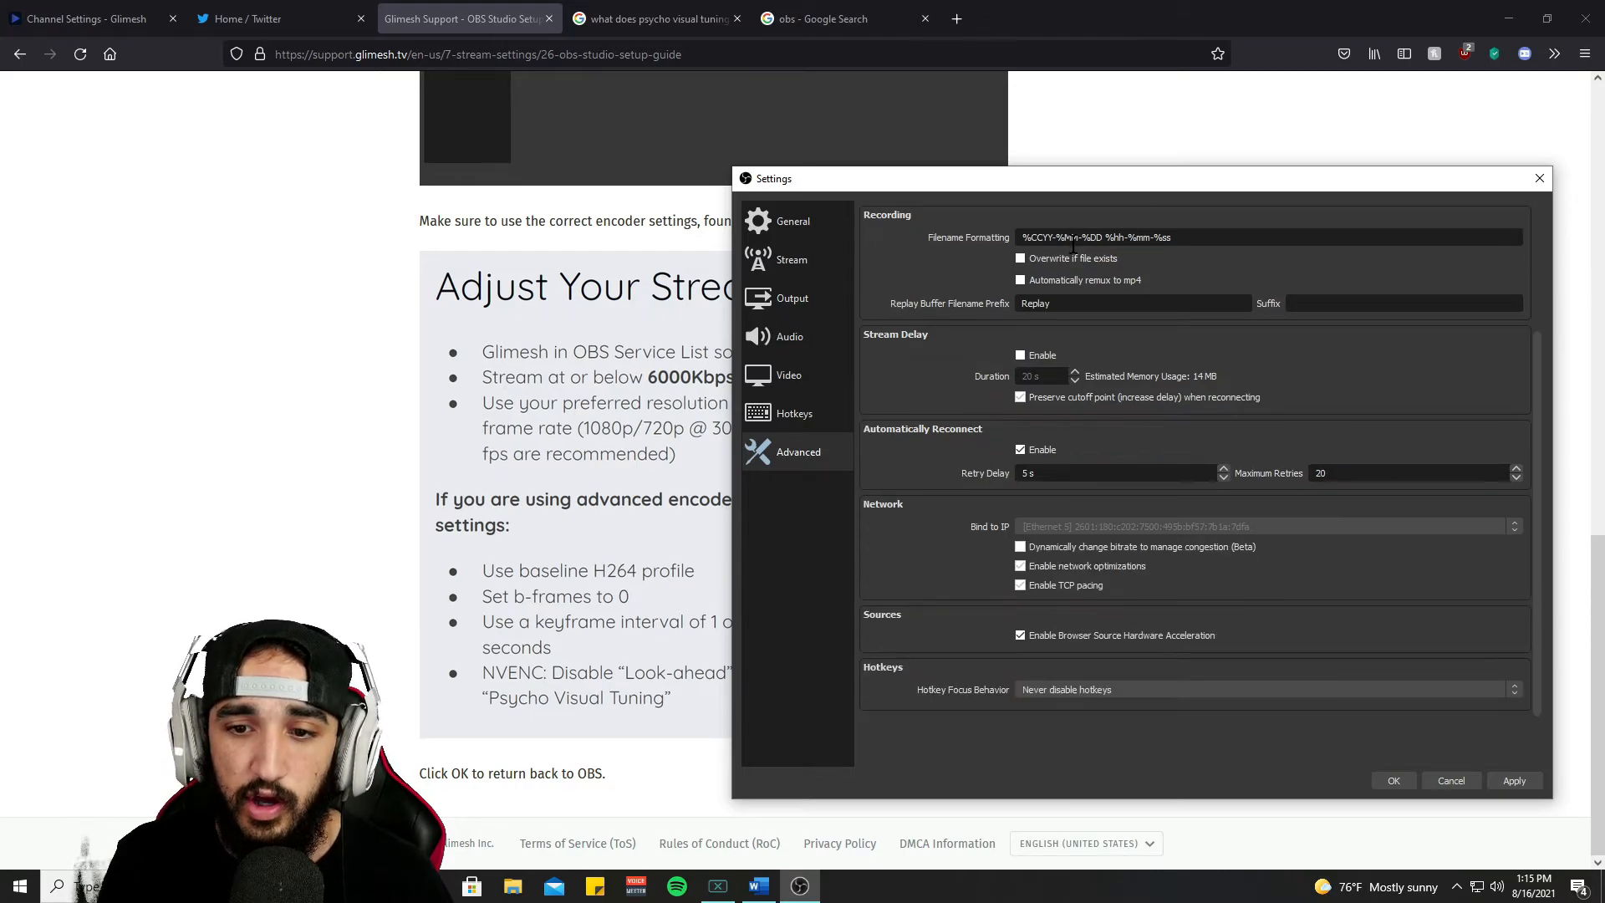
{"action": "scroll", "coordinate": [1087, 276], "scroll_direction": "up", "scroll_amount": 4}
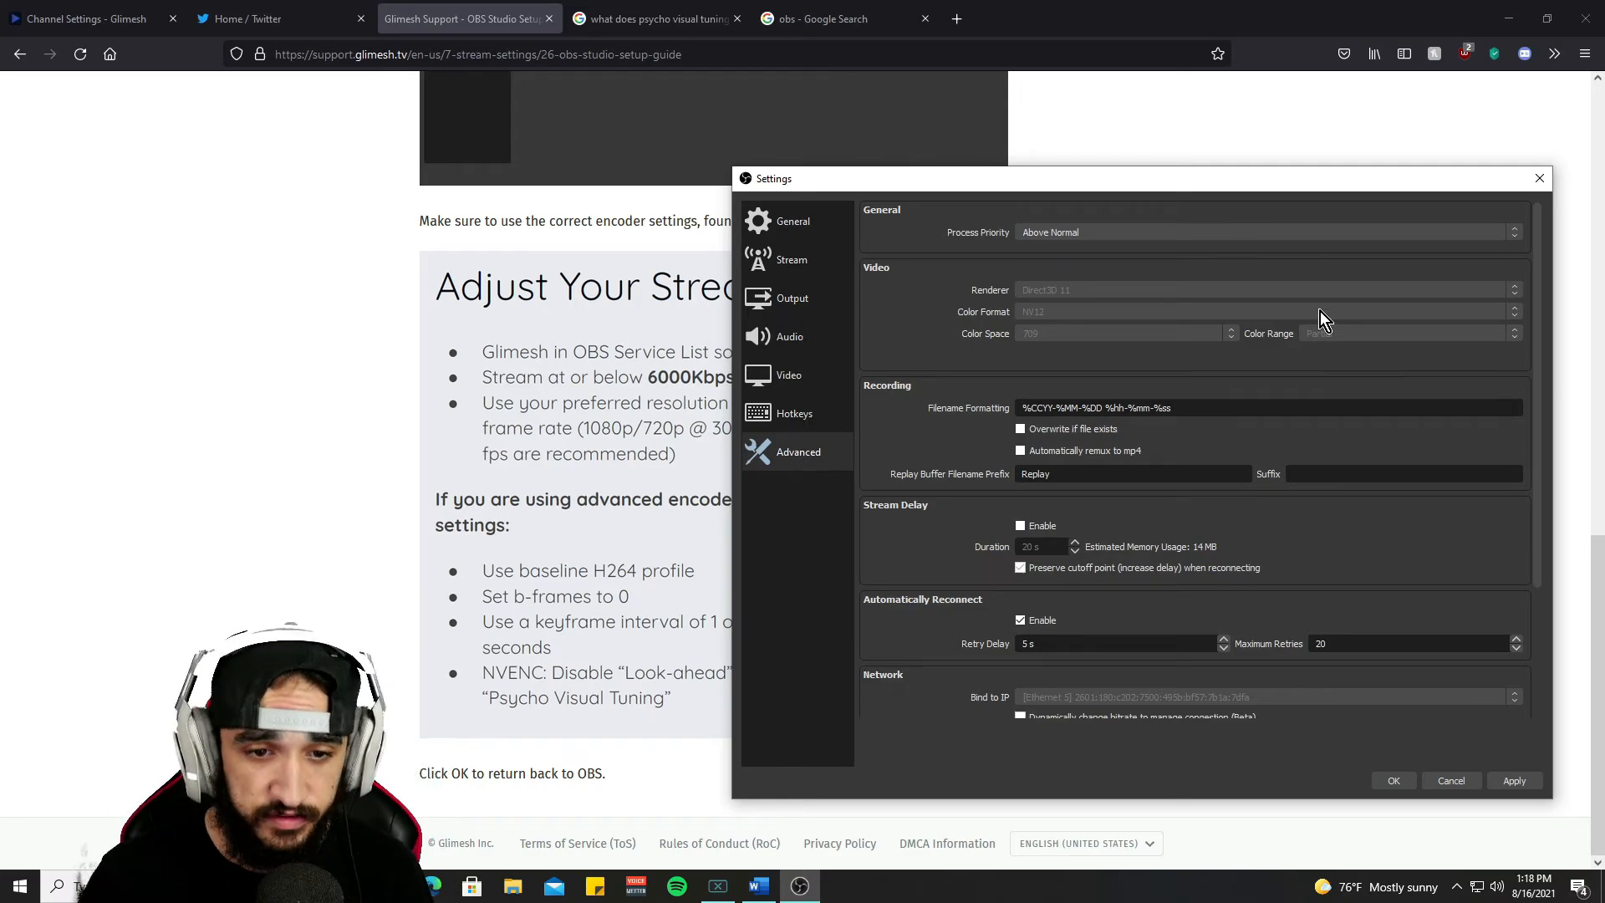
{"action": "left_click", "coordinate": [1515, 788]}
- Recheck the video and output settings, close the settings dialog and return to the browser
{"action": "left_click", "coordinate": [837, 425]}
{"action": "left_click", "coordinate": [786, 380]}
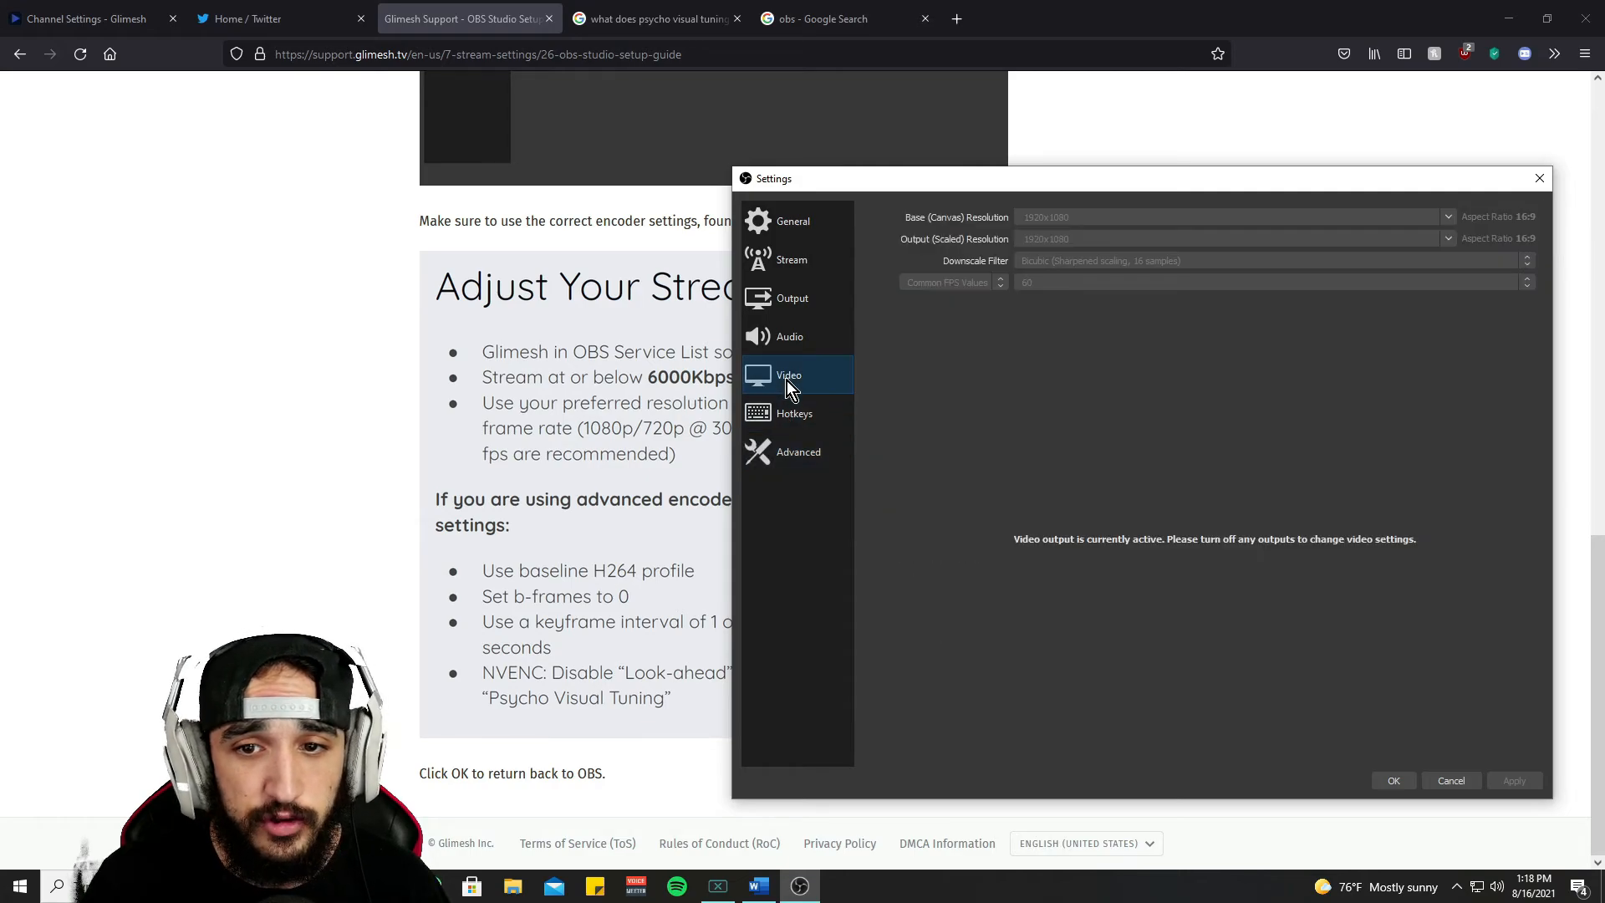
{"action": "left_click", "coordinate": [802, 301]}
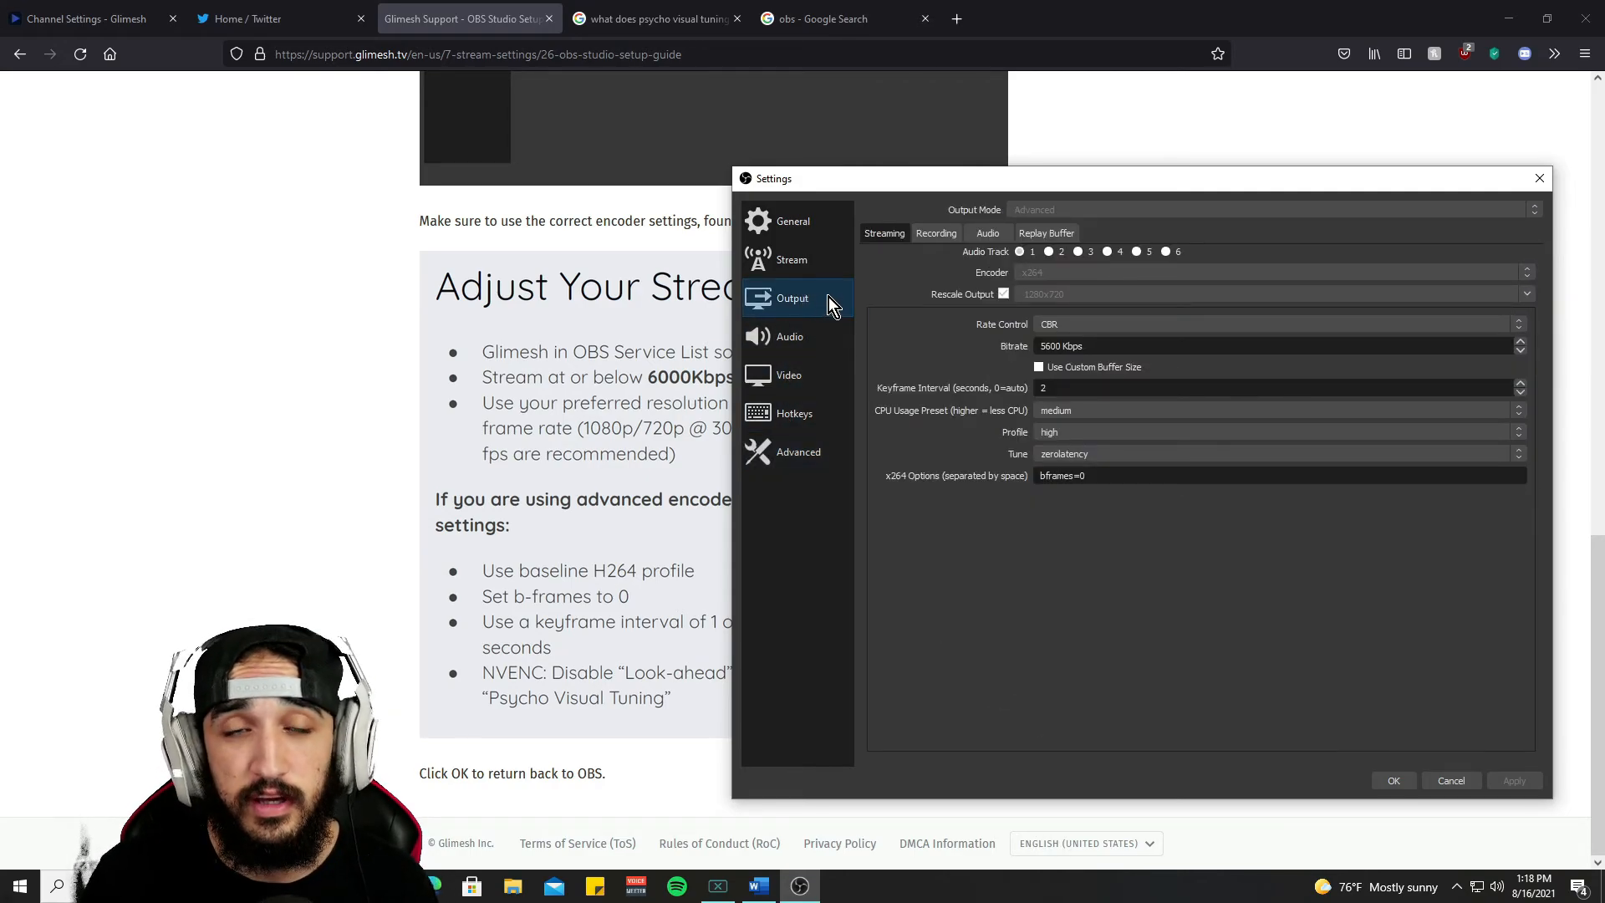
{"action": "left_click", "coordinate": [815, 367]}
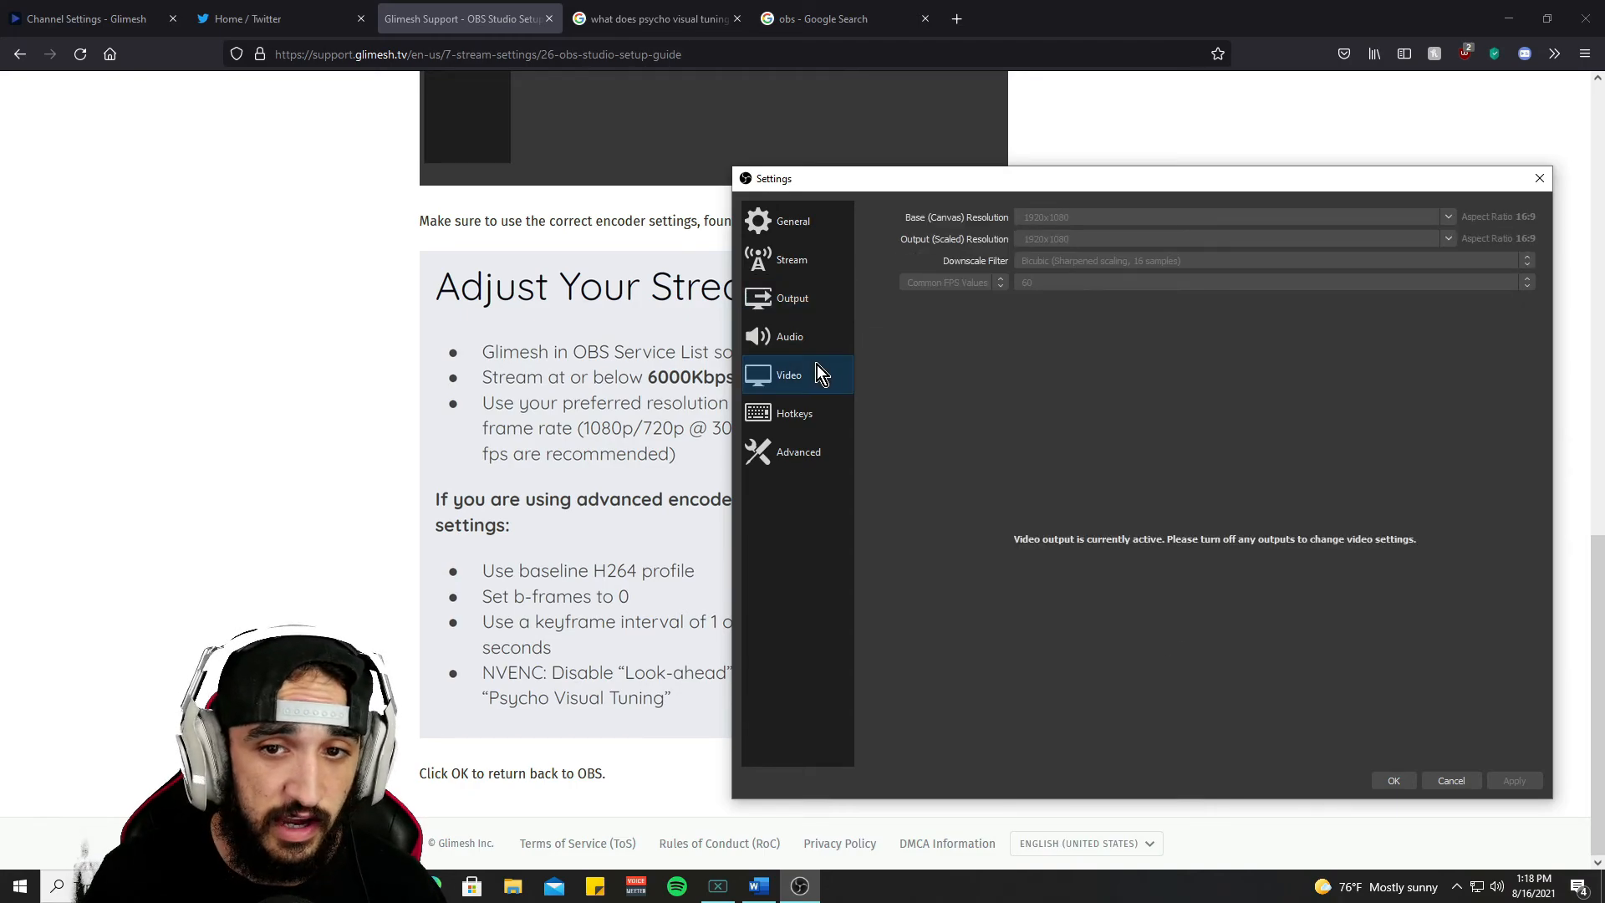
{"action": "left_click", "coordinate": [1454, 782]}
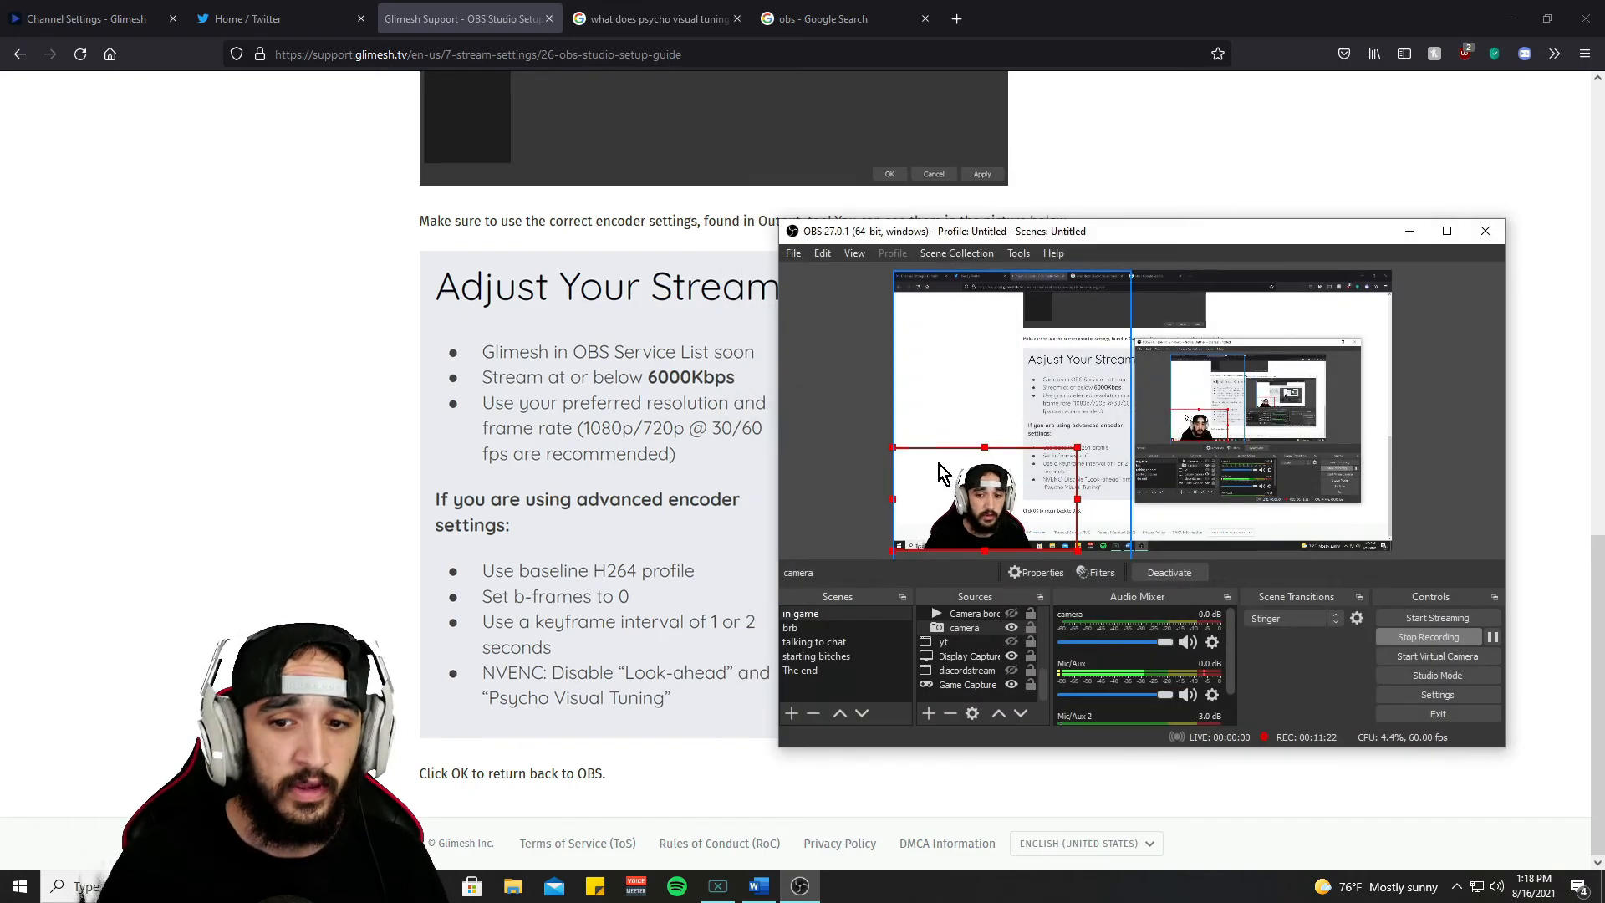
{"action": "left_click_drag", "start_coordinate": [1601, 309], "coordinate": [1604, 585]}
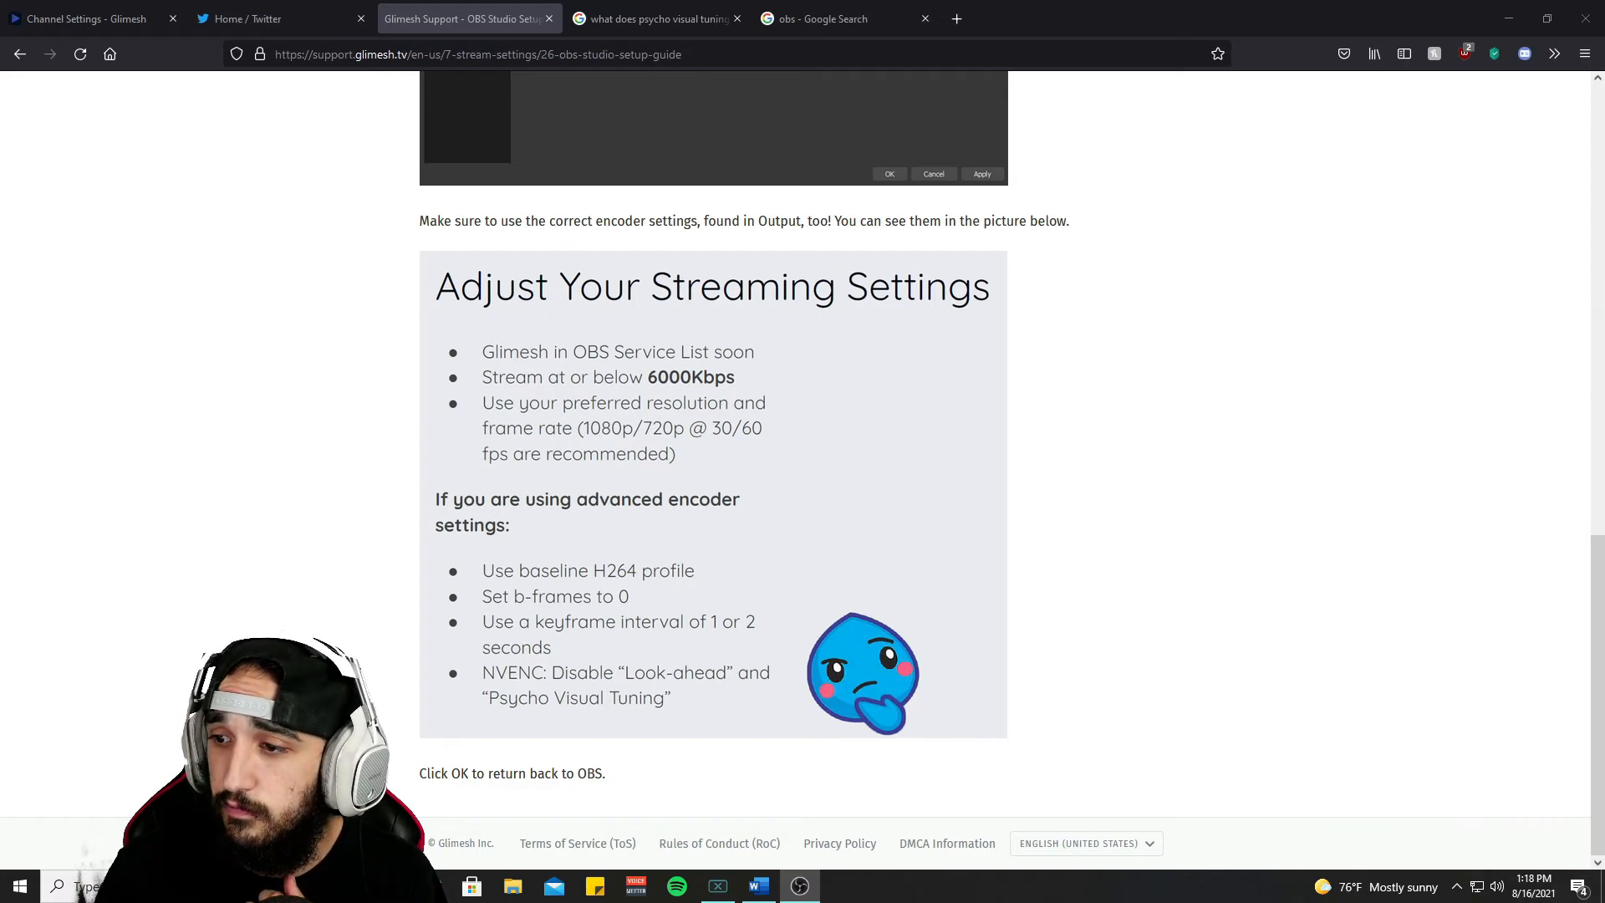
- Open youtube.com in a new browser tab
{"action": "left_click", "coordinate": [957, 19]}
{"action": "type", "text": "you"}
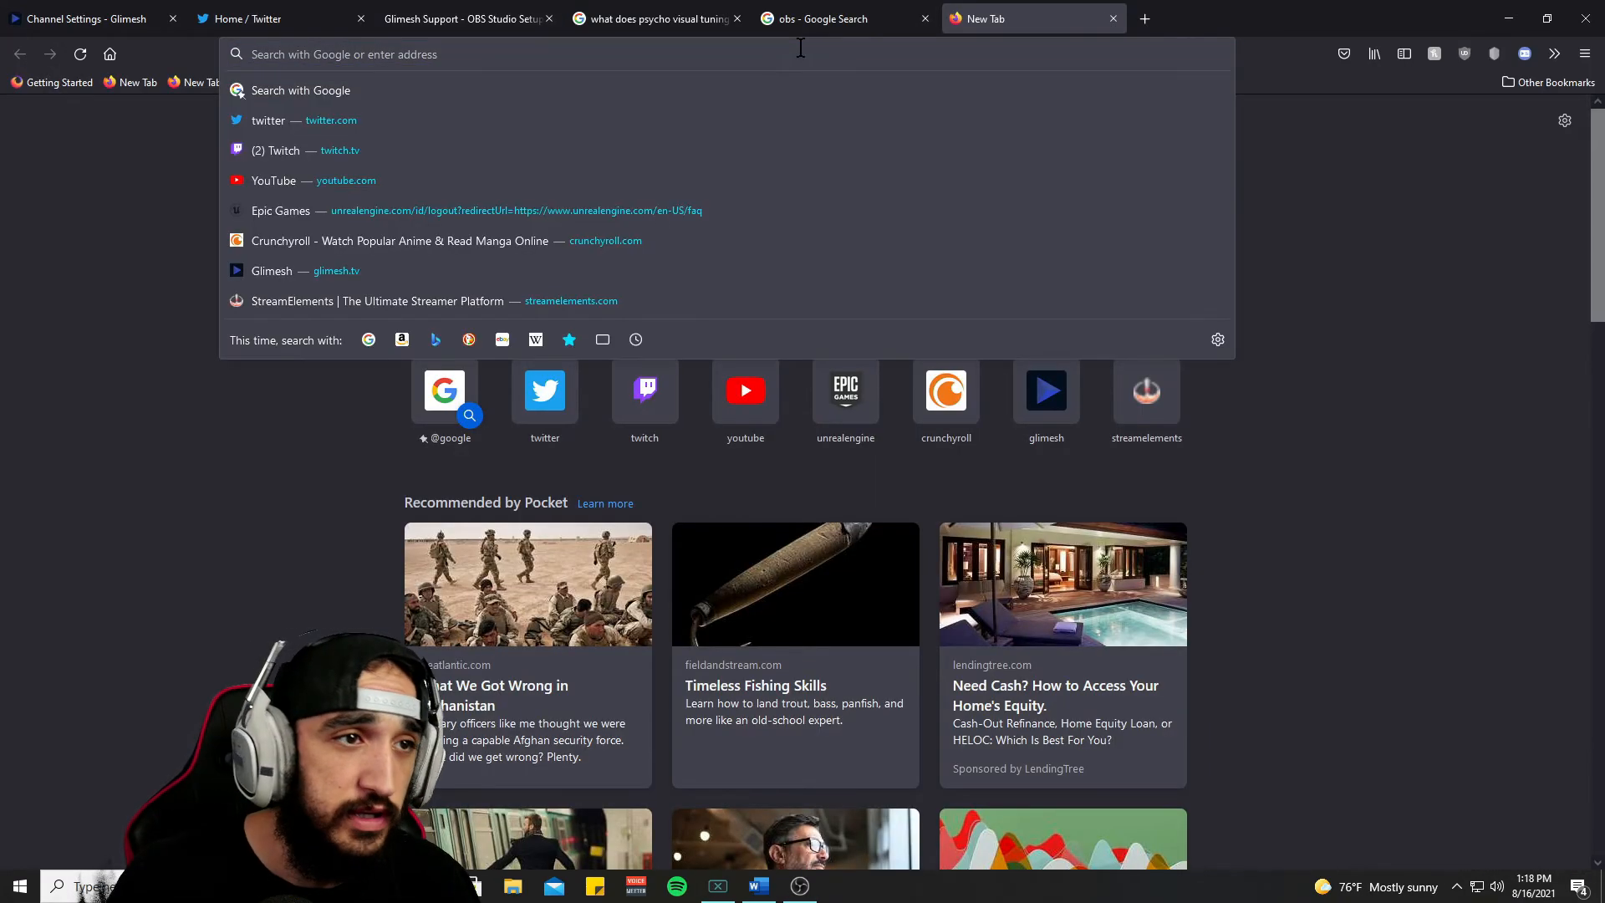
{"action": "type", "text": "tube.com"}
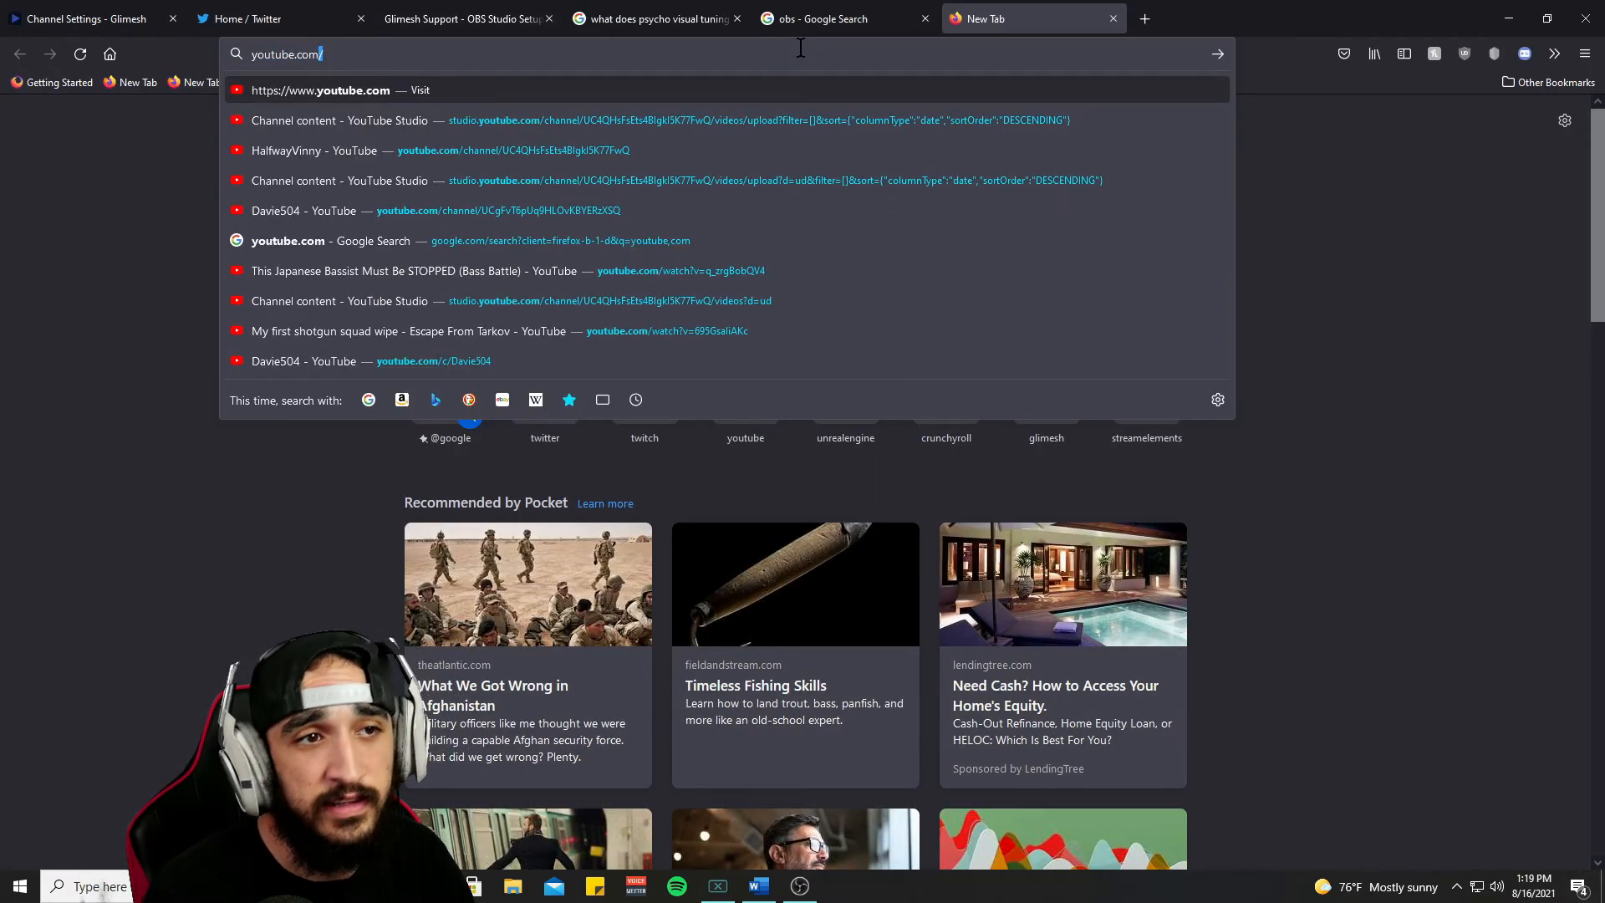
{"action": "key", "text": "Return"}
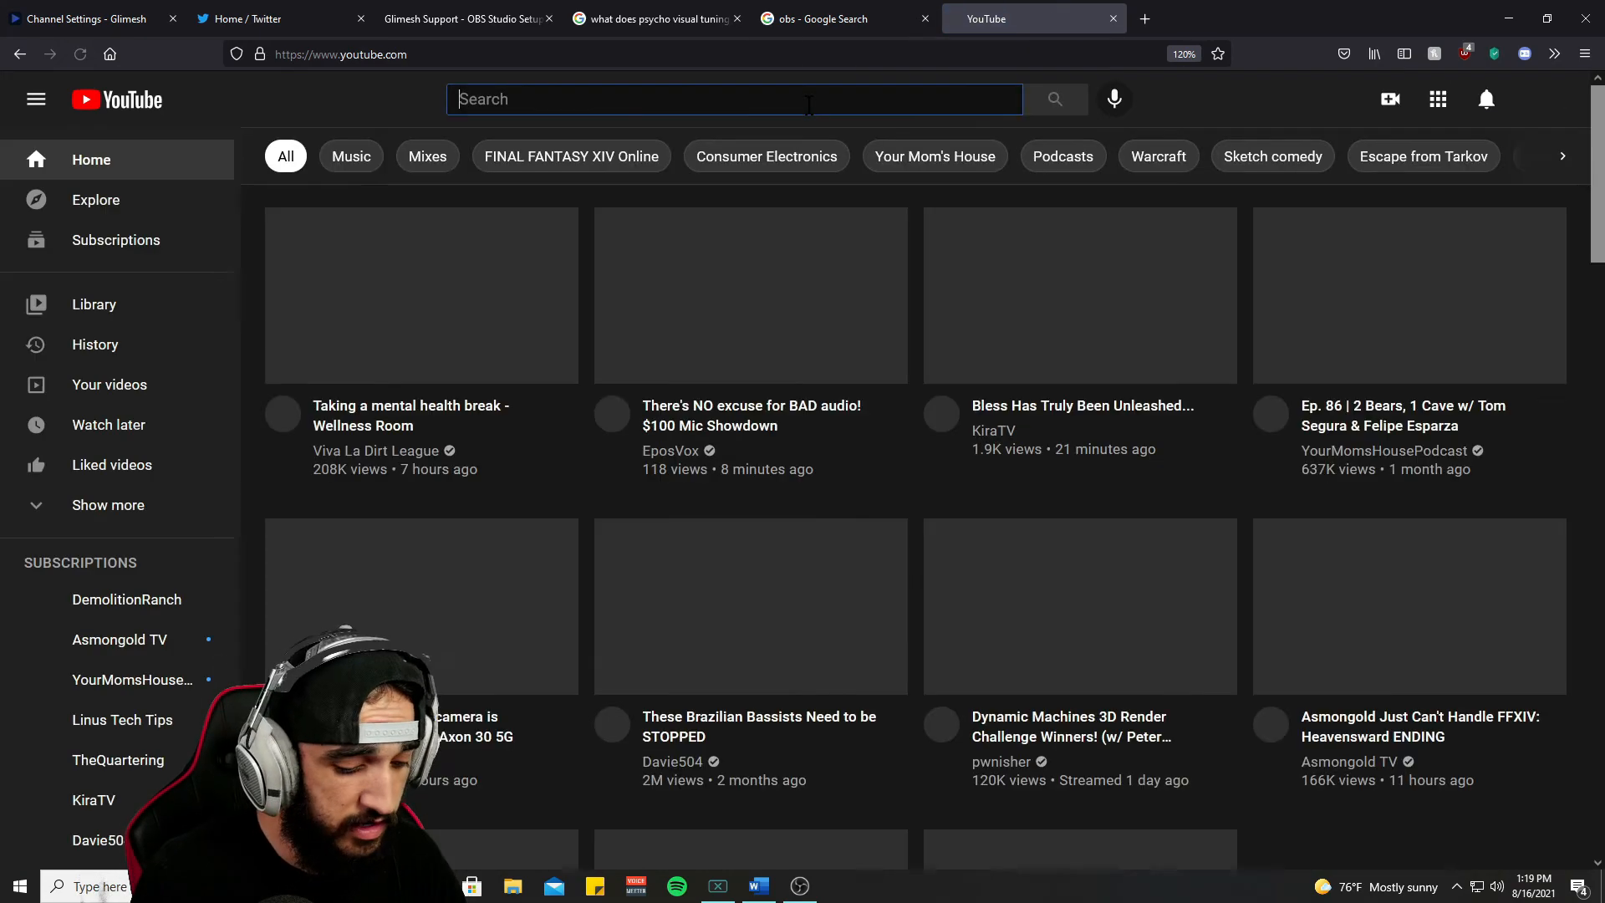
- Search YouTube for eposvox and open the EposVox channel
{"action": "left_click", "coordinate": [809, 100]}
{"action": "type", "text": "epos"}
{"action": "type", "text": "vox"}
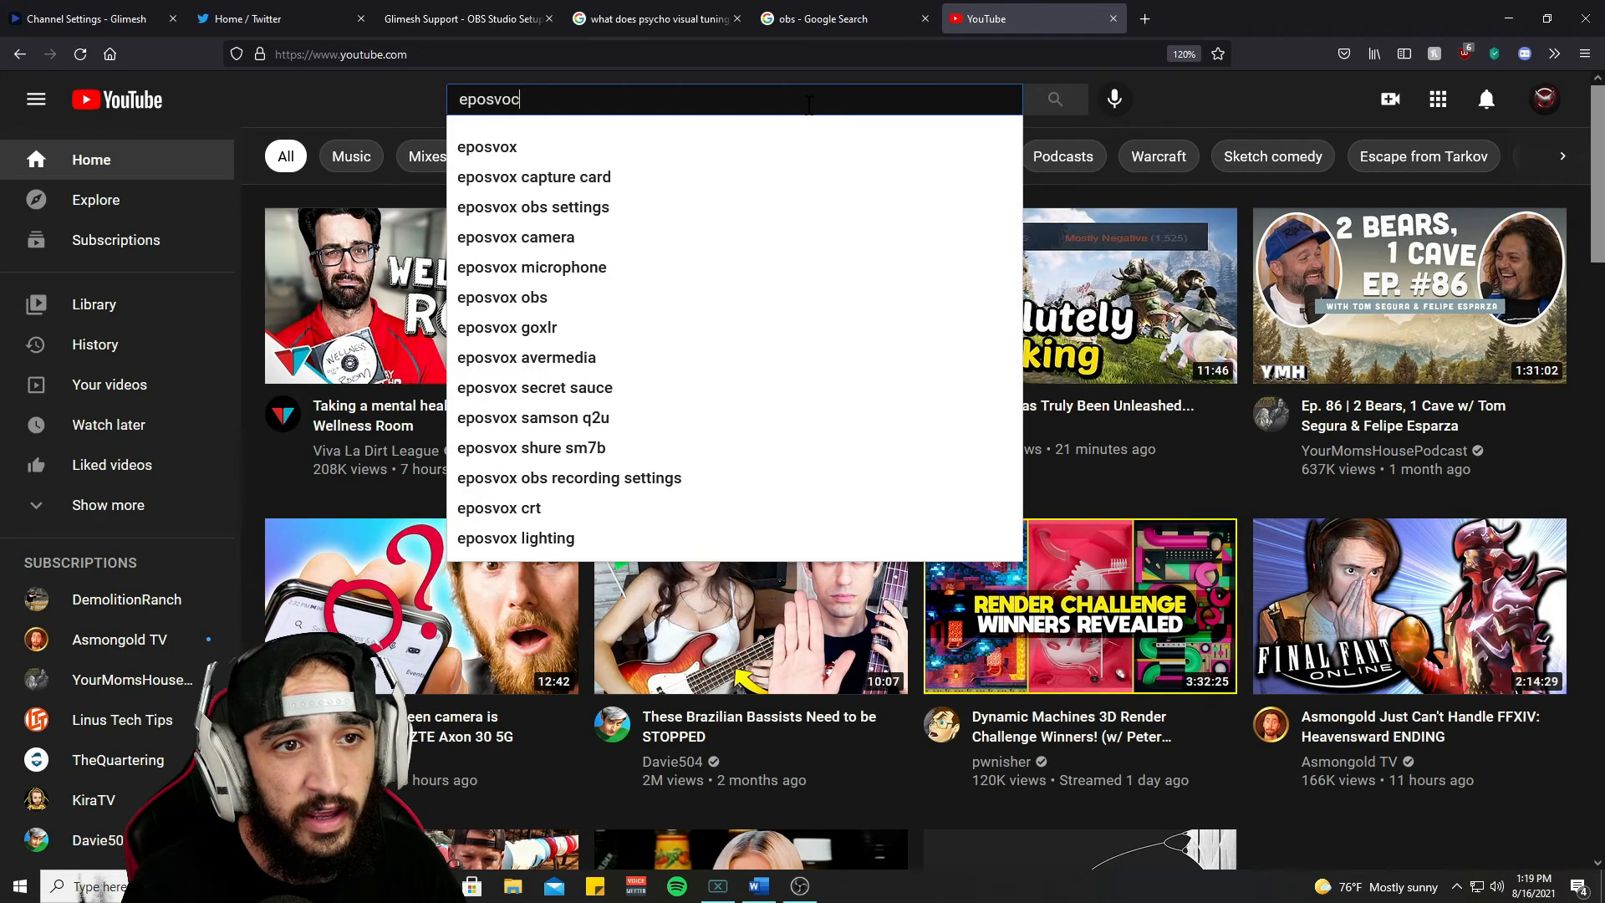
{"action": "key", "text": "Return"}
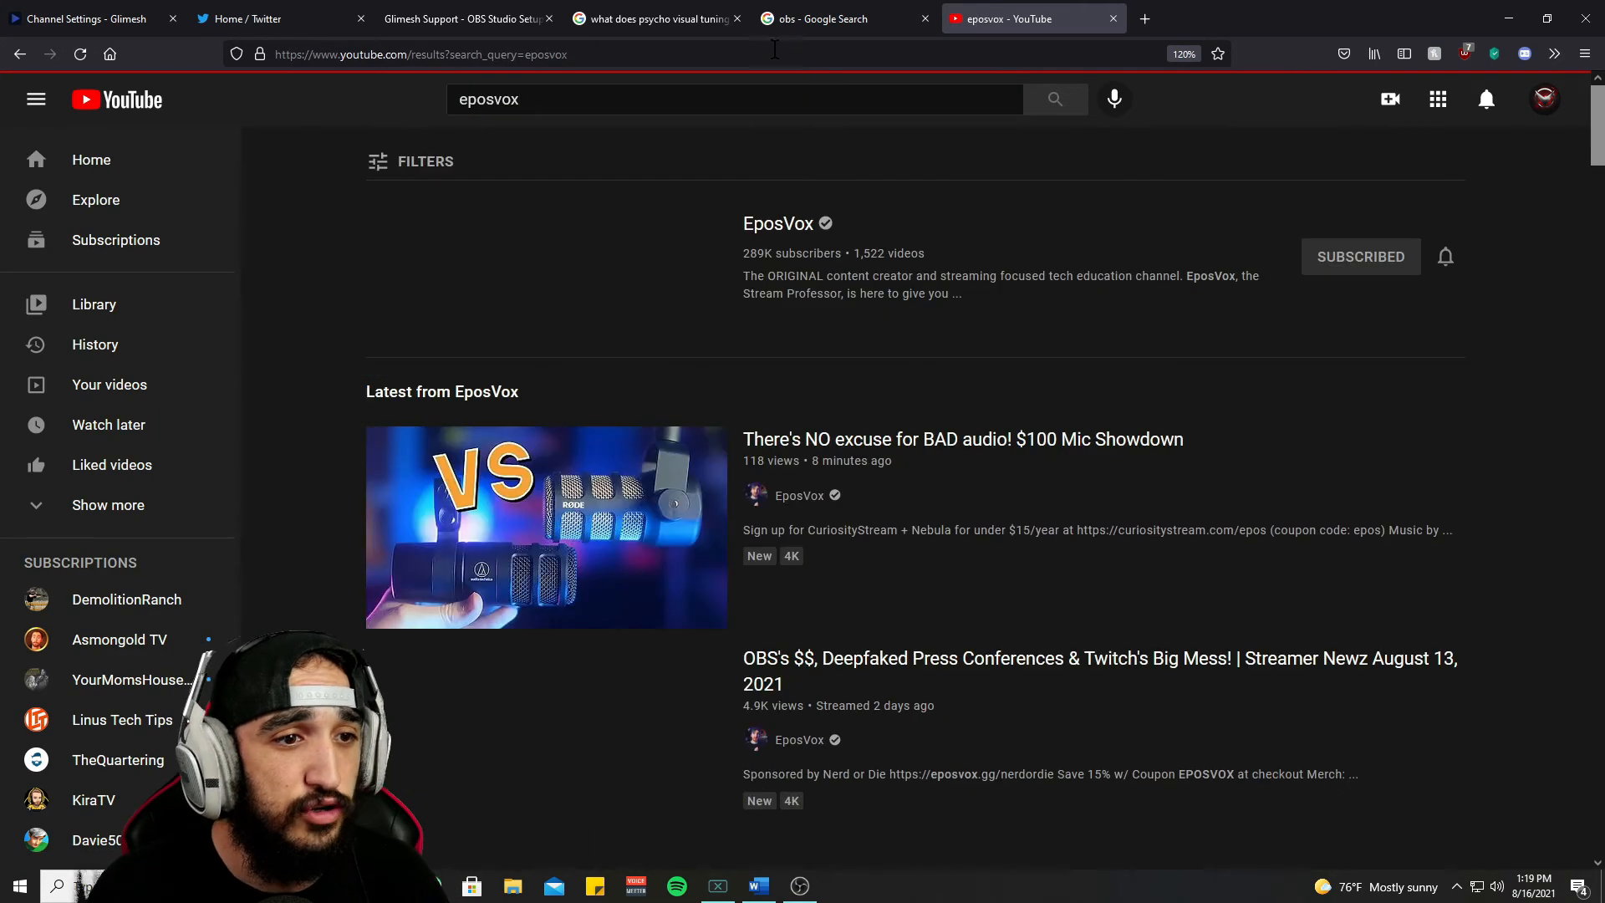
{"action": "left_click", "coordinate": [793, 228]}
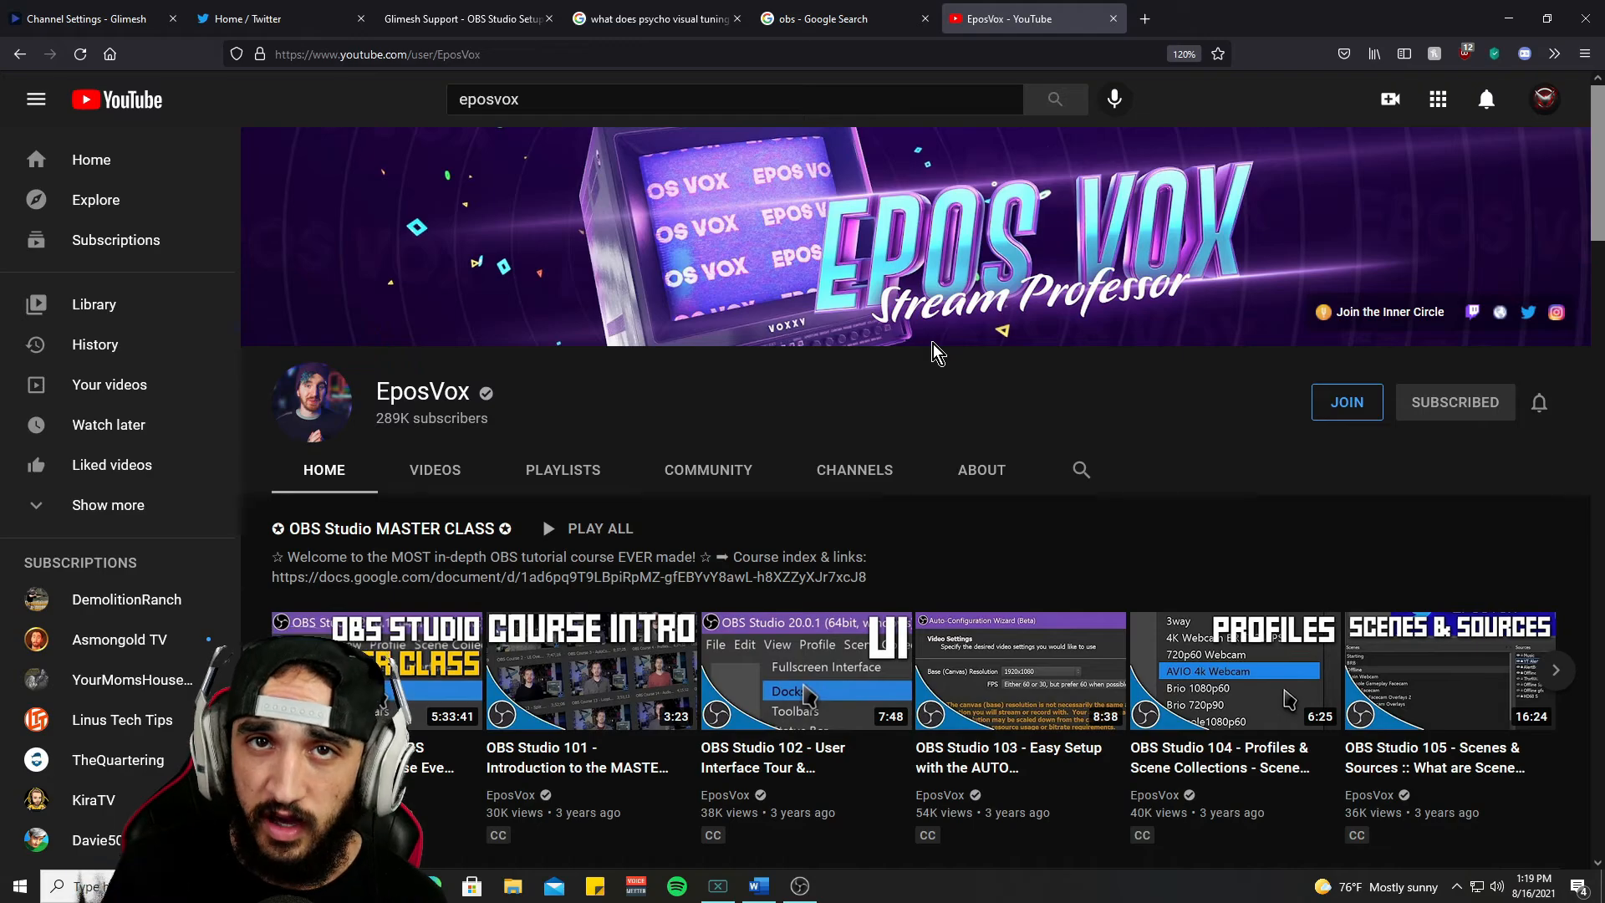
- Browse the EposVox channel's playlists for OBS guides, including the OBS Beginners Guides
{"action": "scroll", "coordinate": [919, 326], "scroll_direction": "down", "scroll_amount": 5}
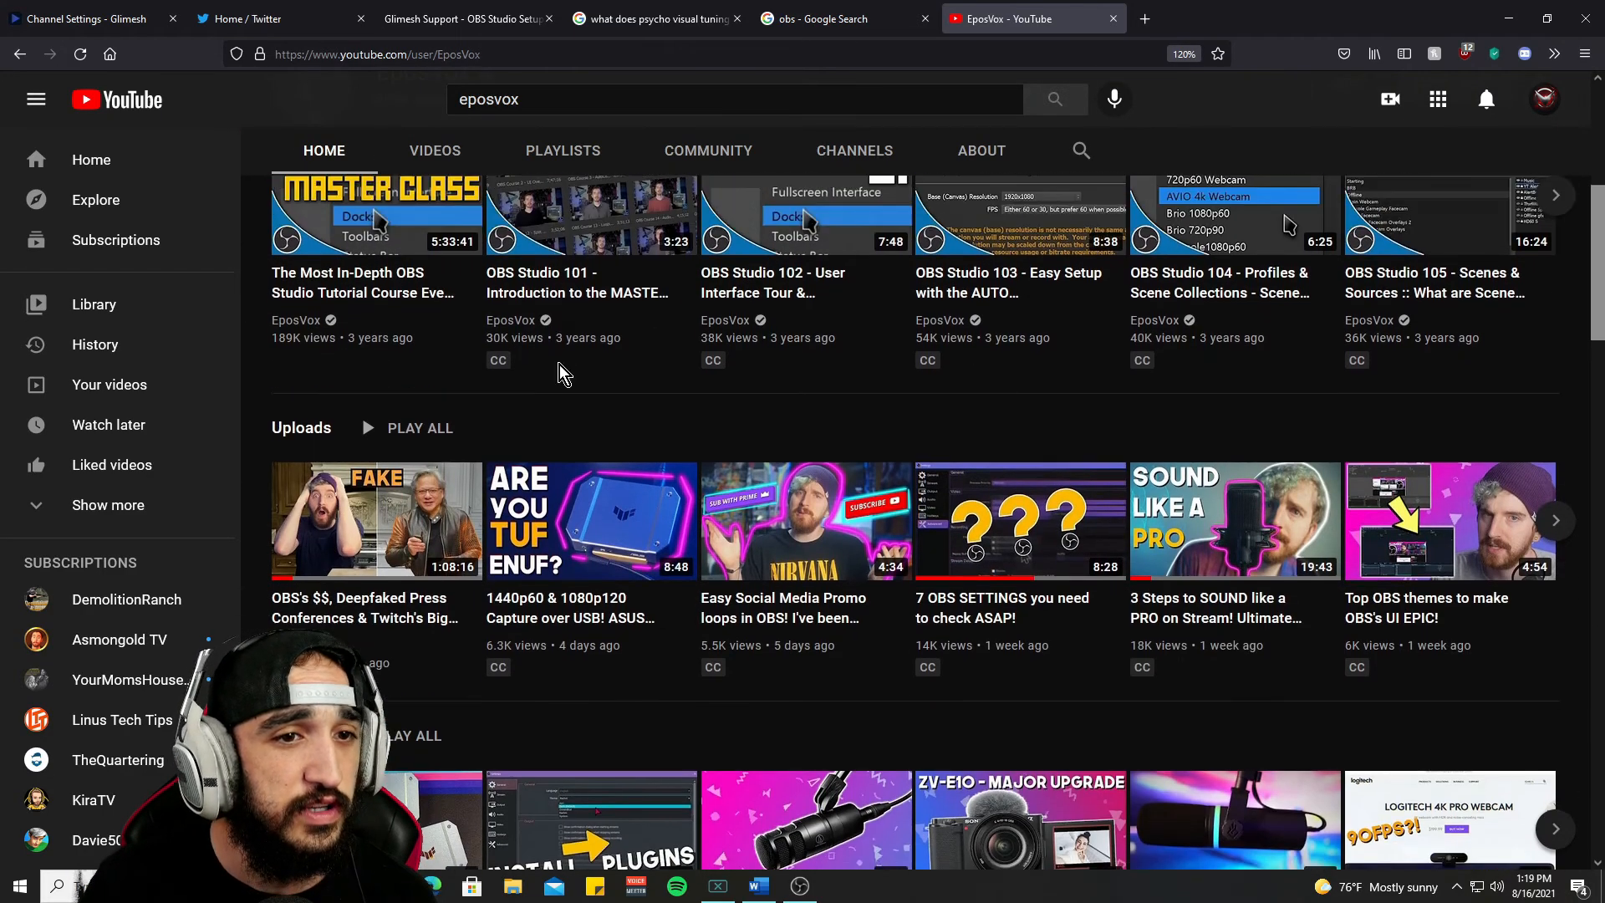
{"action": "scroll", "coordinate": [559, 364], "scroll_direction": "up", "scroll_amount": 5}
{"action": "left_click", "coordinate": [571, 474]}
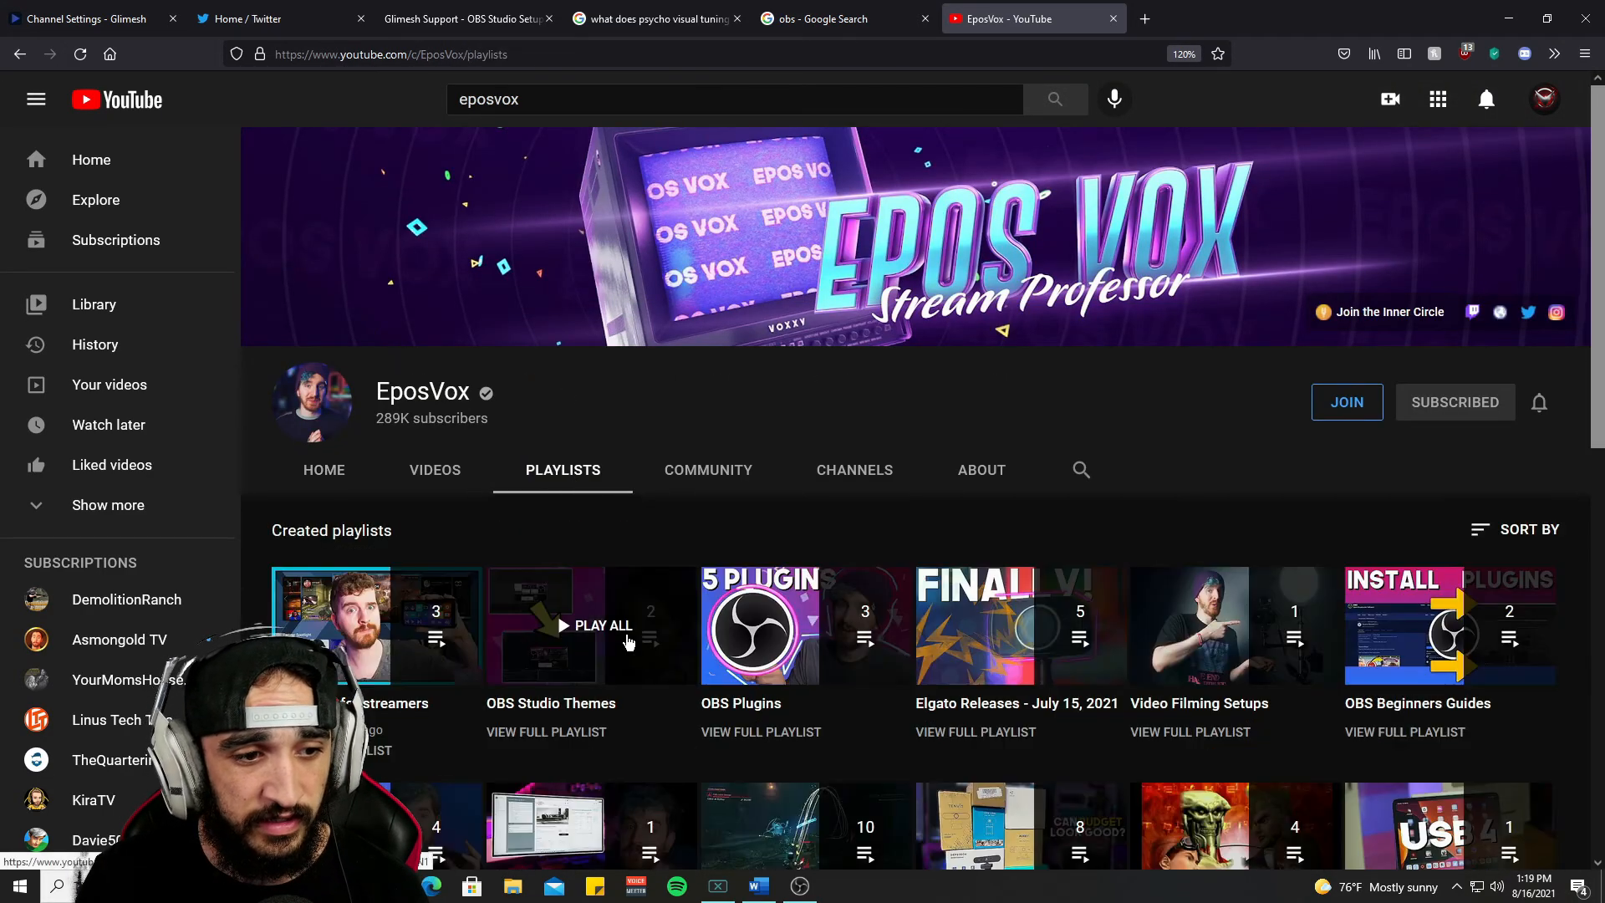
{"action": "scroll", "coordinate": [614, 586], "scroll_direction": "down", "scroll_amount": 4}
{"action": "scroll", "coordinate": [498, 460], "scroll_direction": "down", "scroll_amount": 2}
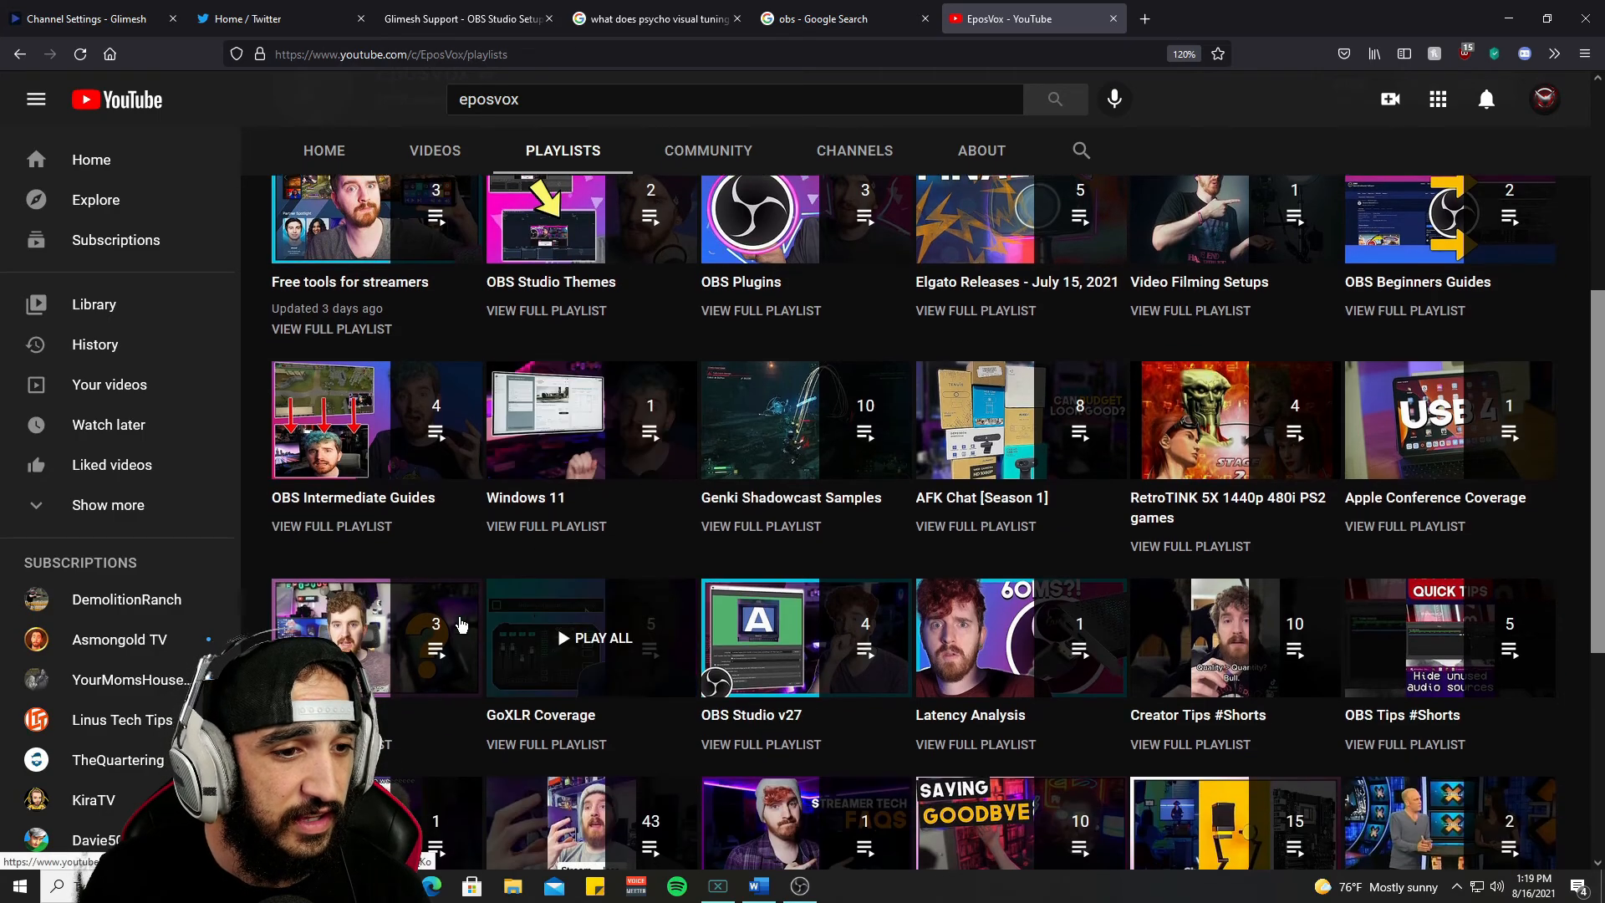
{"action": "scroll", "coordinate": [423, 568], "scroll_direction": "up", "scroll_amount": 3}
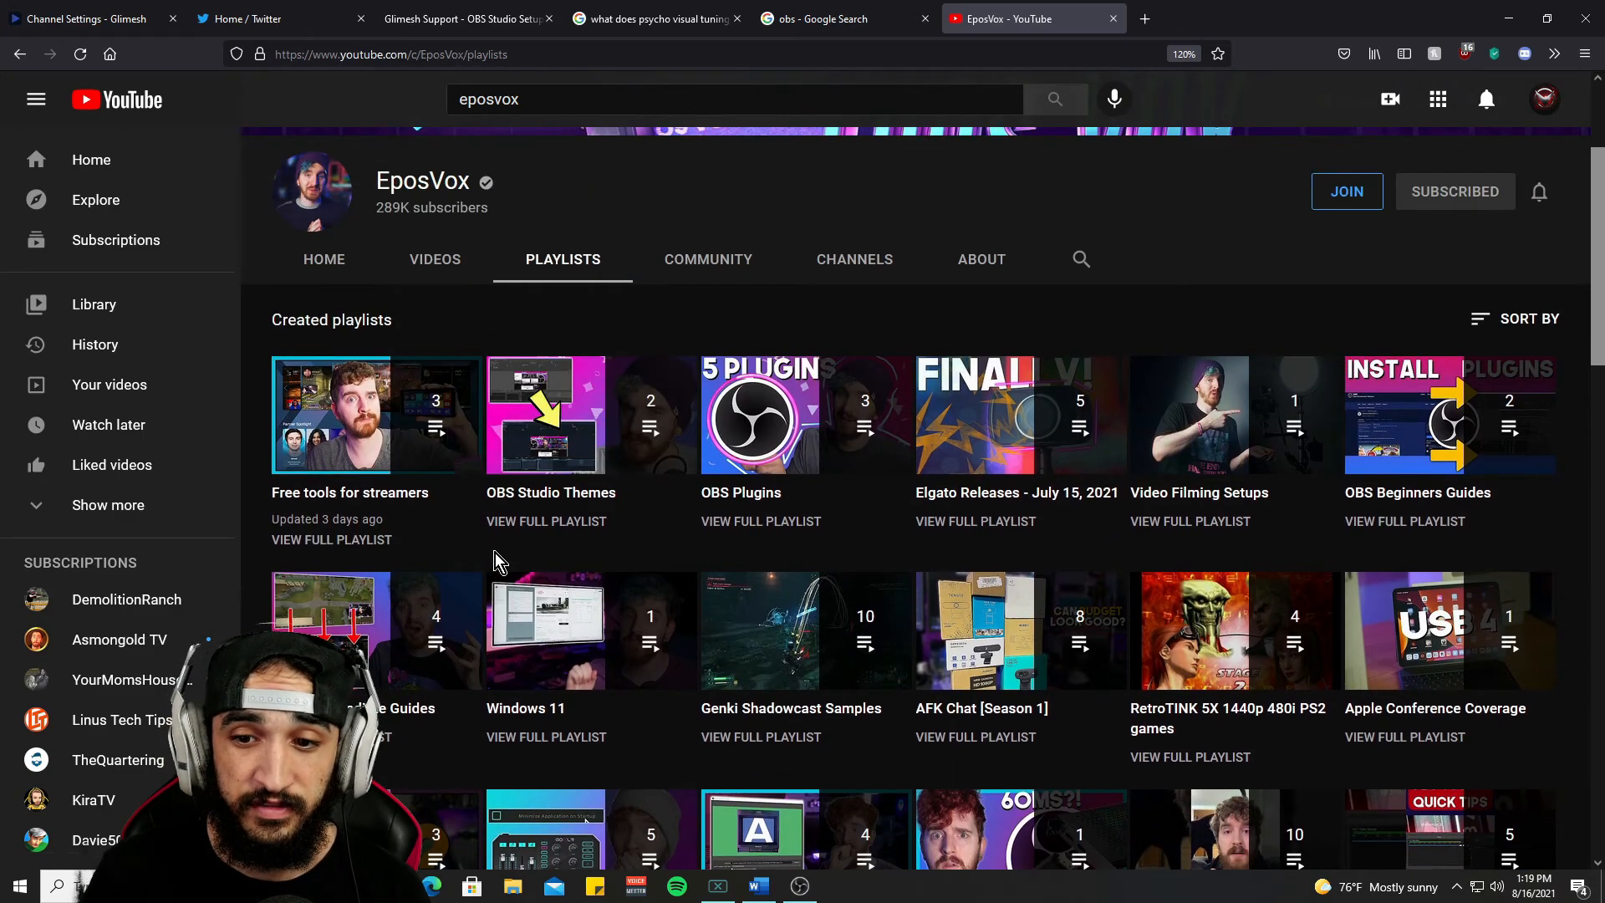
{"action": "mouse_move", "coordinate": [1478, 461]}
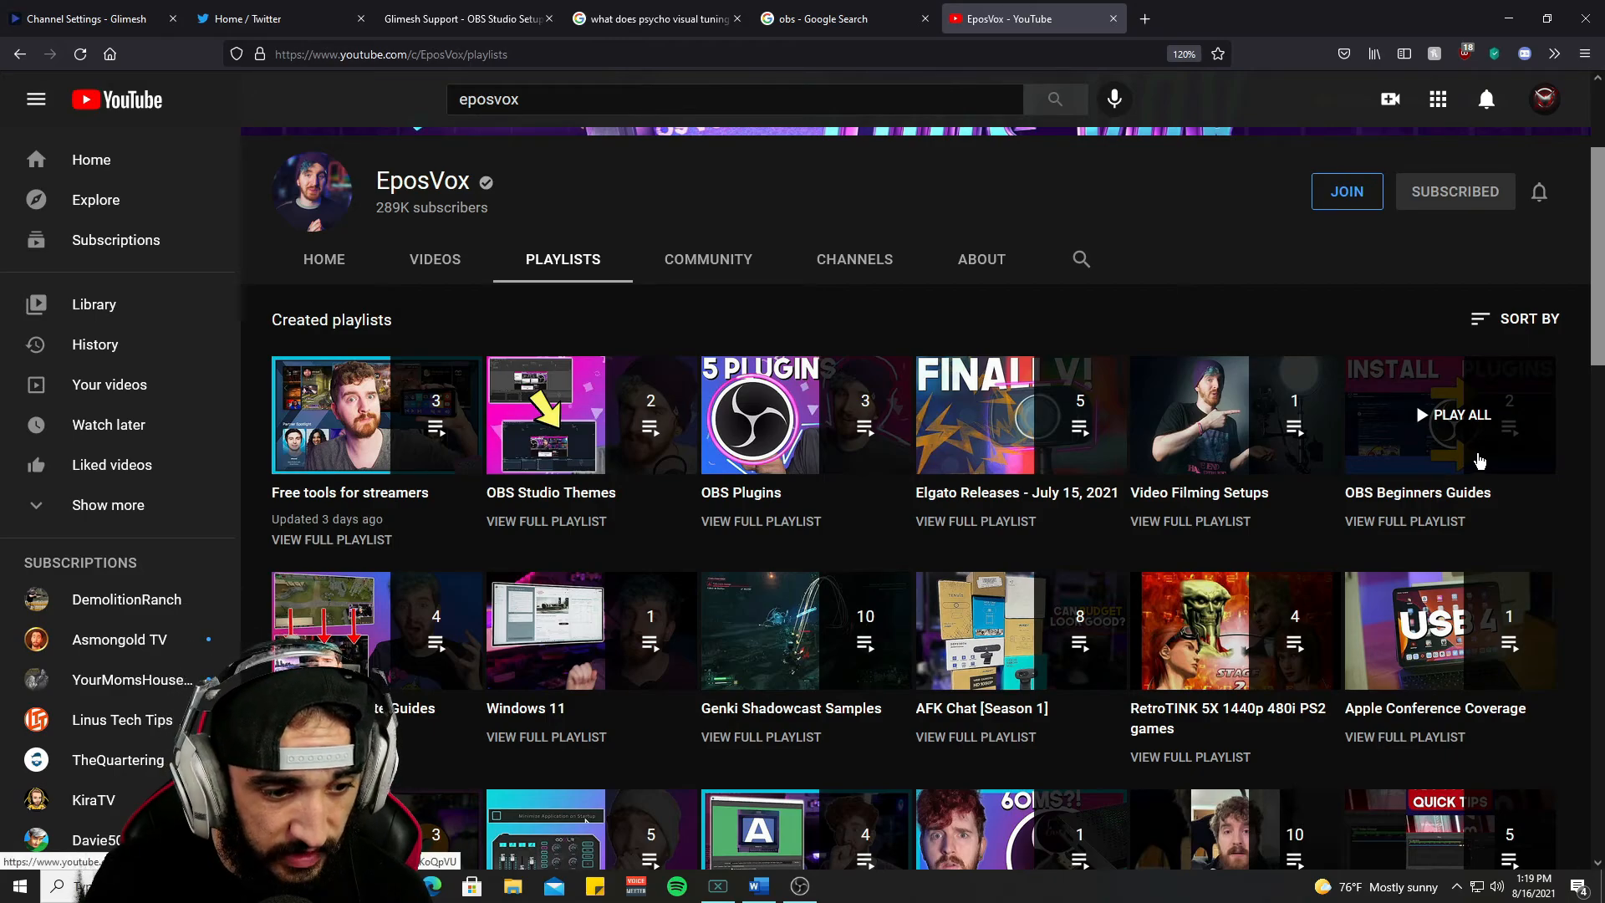
{"action": "scroll", "coordinate": [1479, 460], "scroll_direction": "down", "scroll_amount": 5}
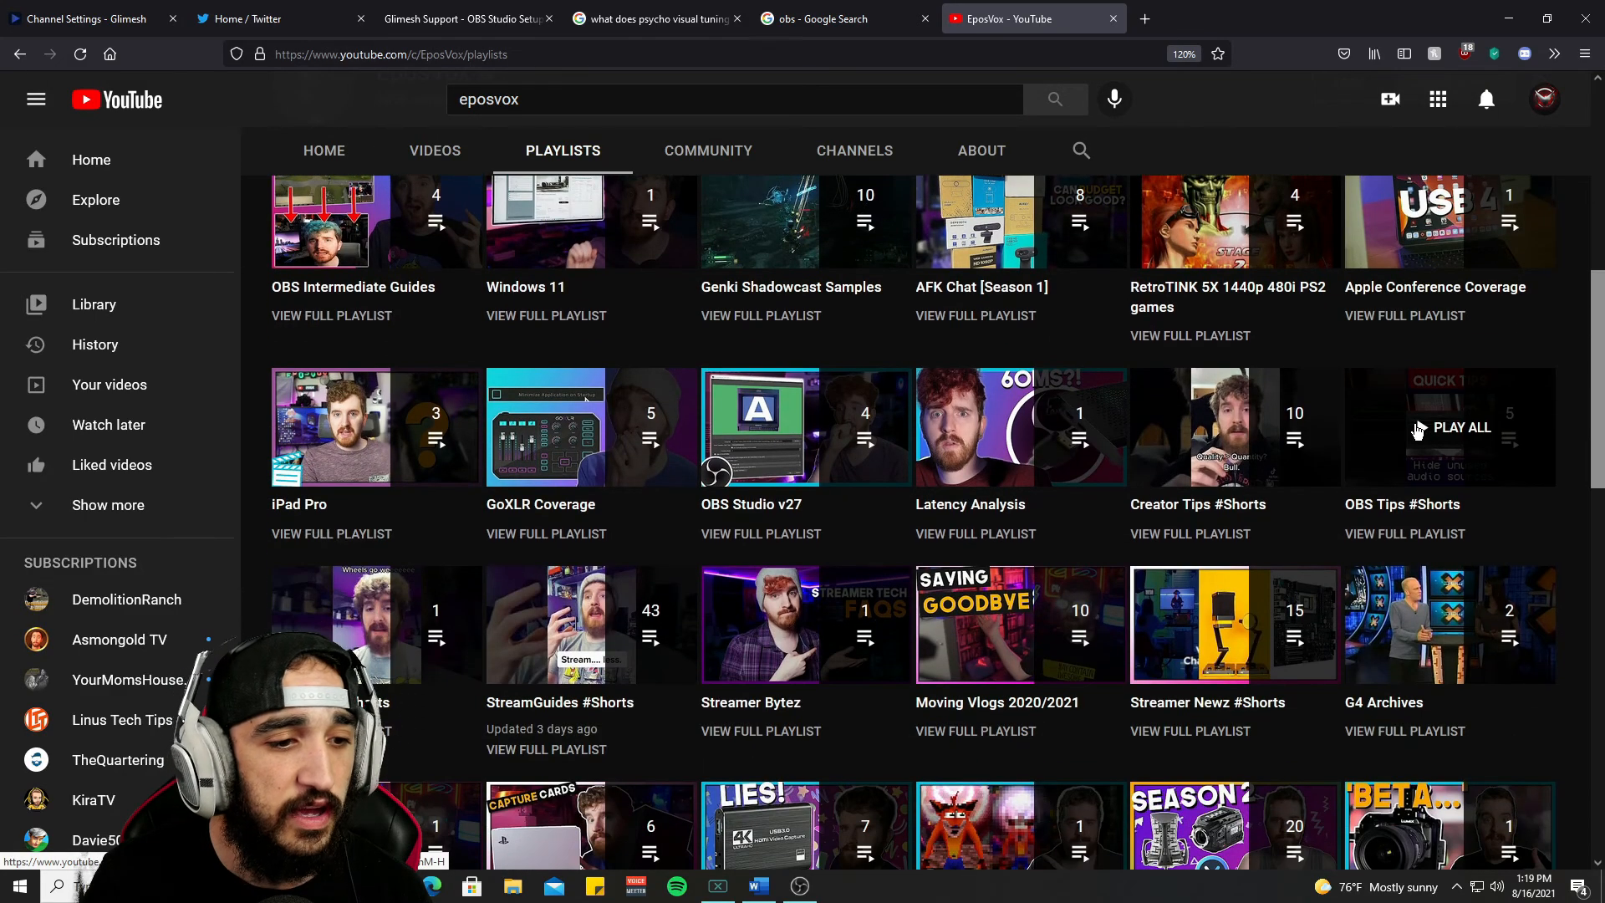
{"action": "scroll", "coordinate": [1418, 430], "scroll_direction": "down", "scroll_amount": 6}
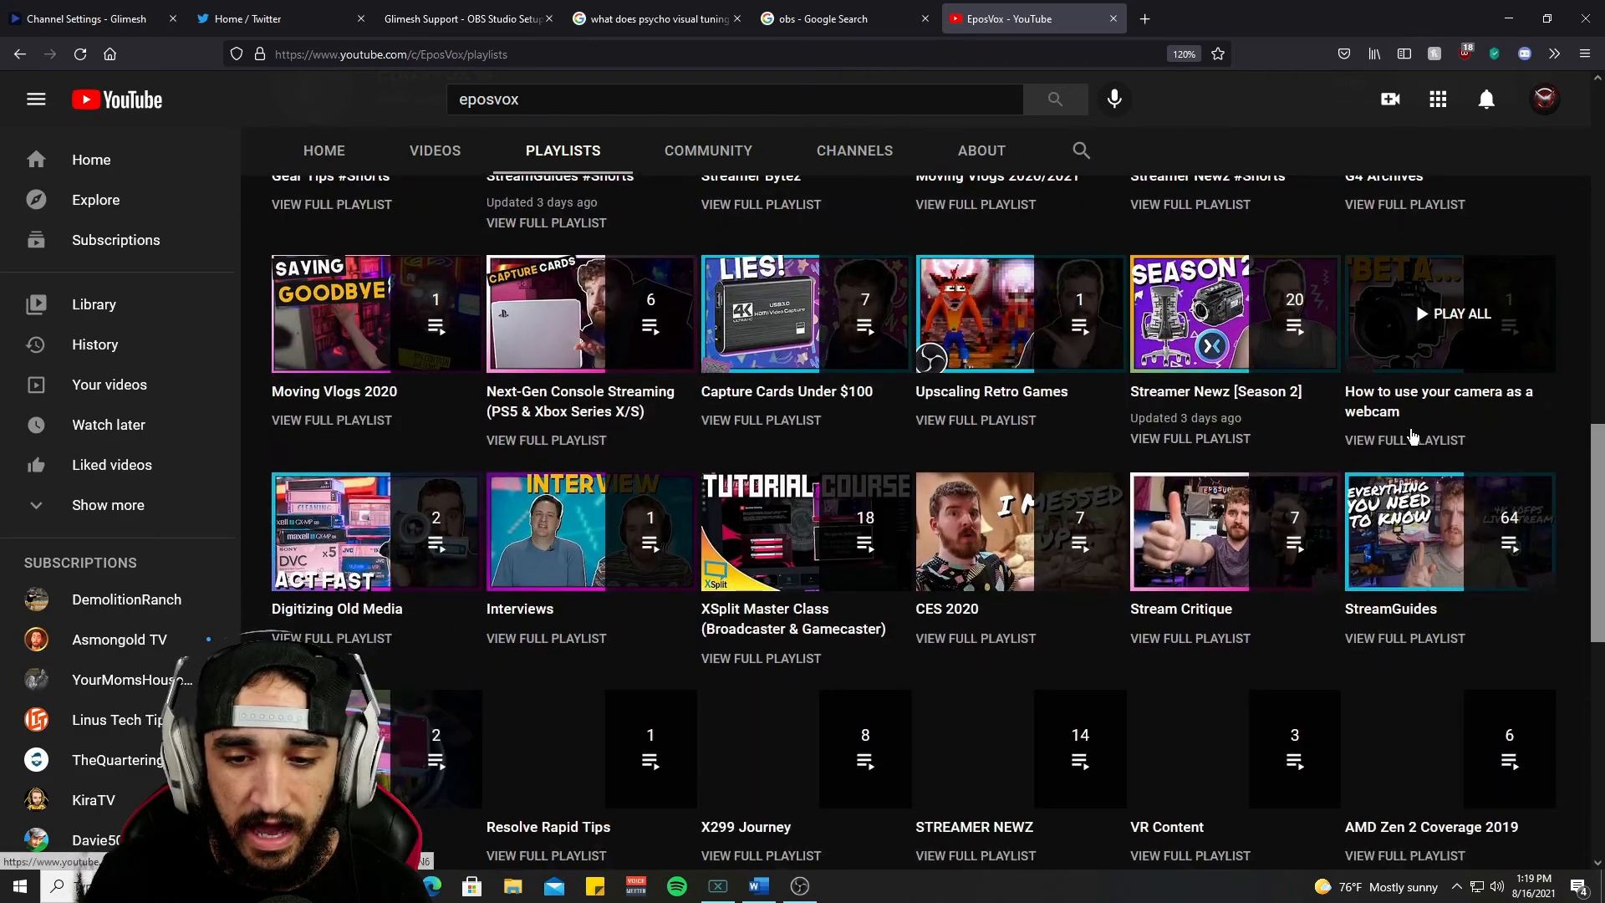
{"action": "scroll", "coordinate": [585, 568], "scroll_direction": "up", "scroll_amount": 12}
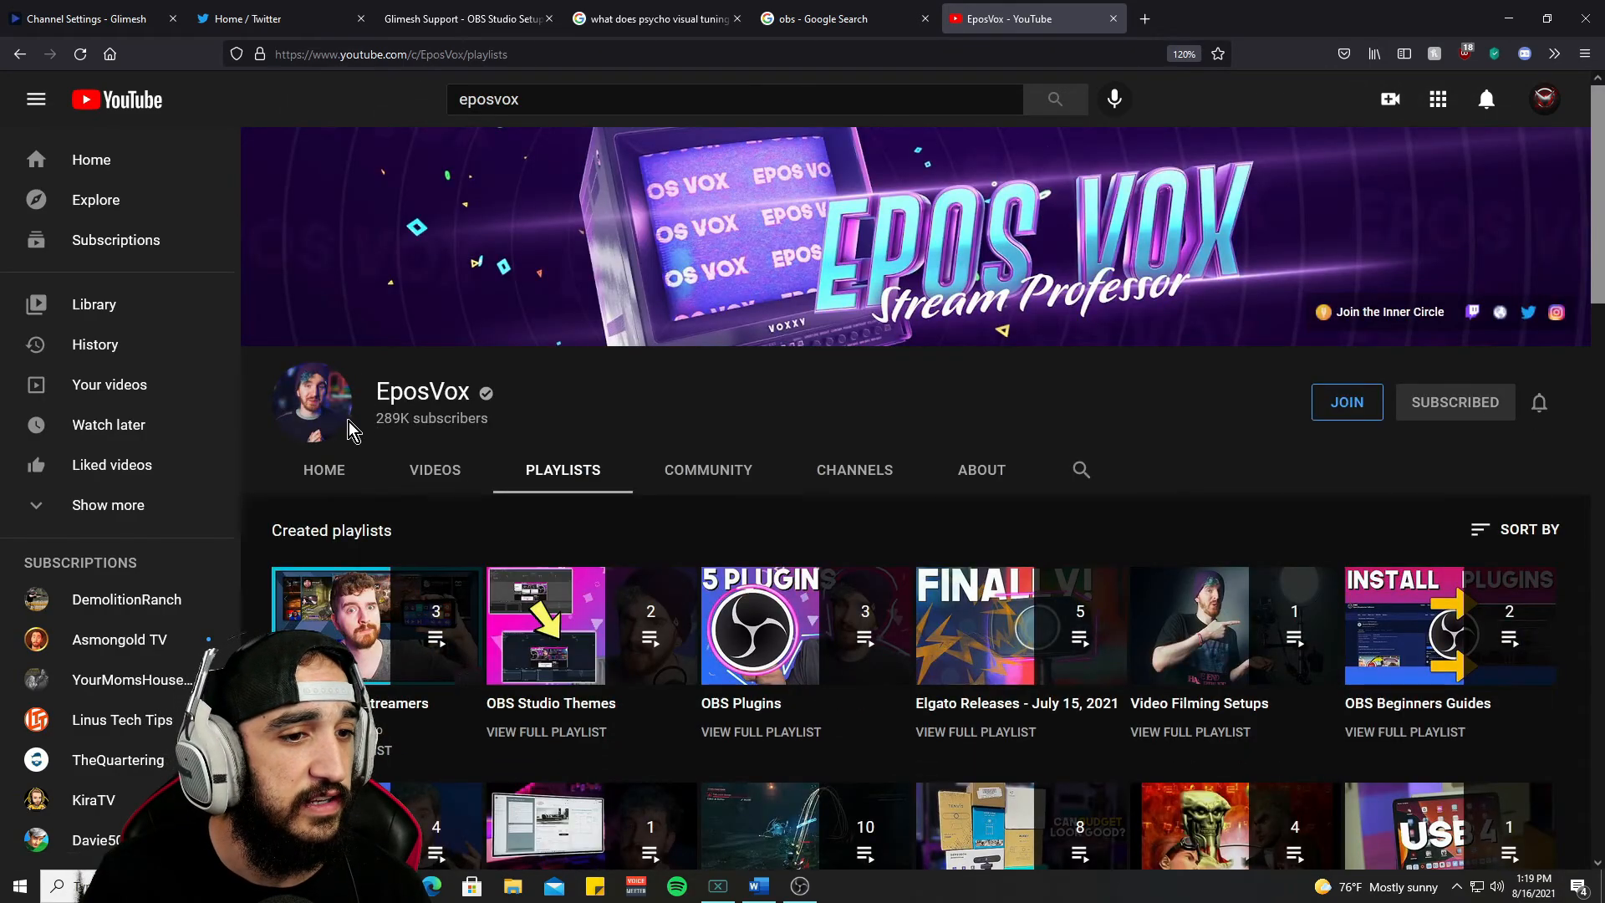
- Return to the EposVox channel's home page and look over the OBS Studio Master Class series and uploads
{"action": "left_click", "coordinate": [352, 471]}
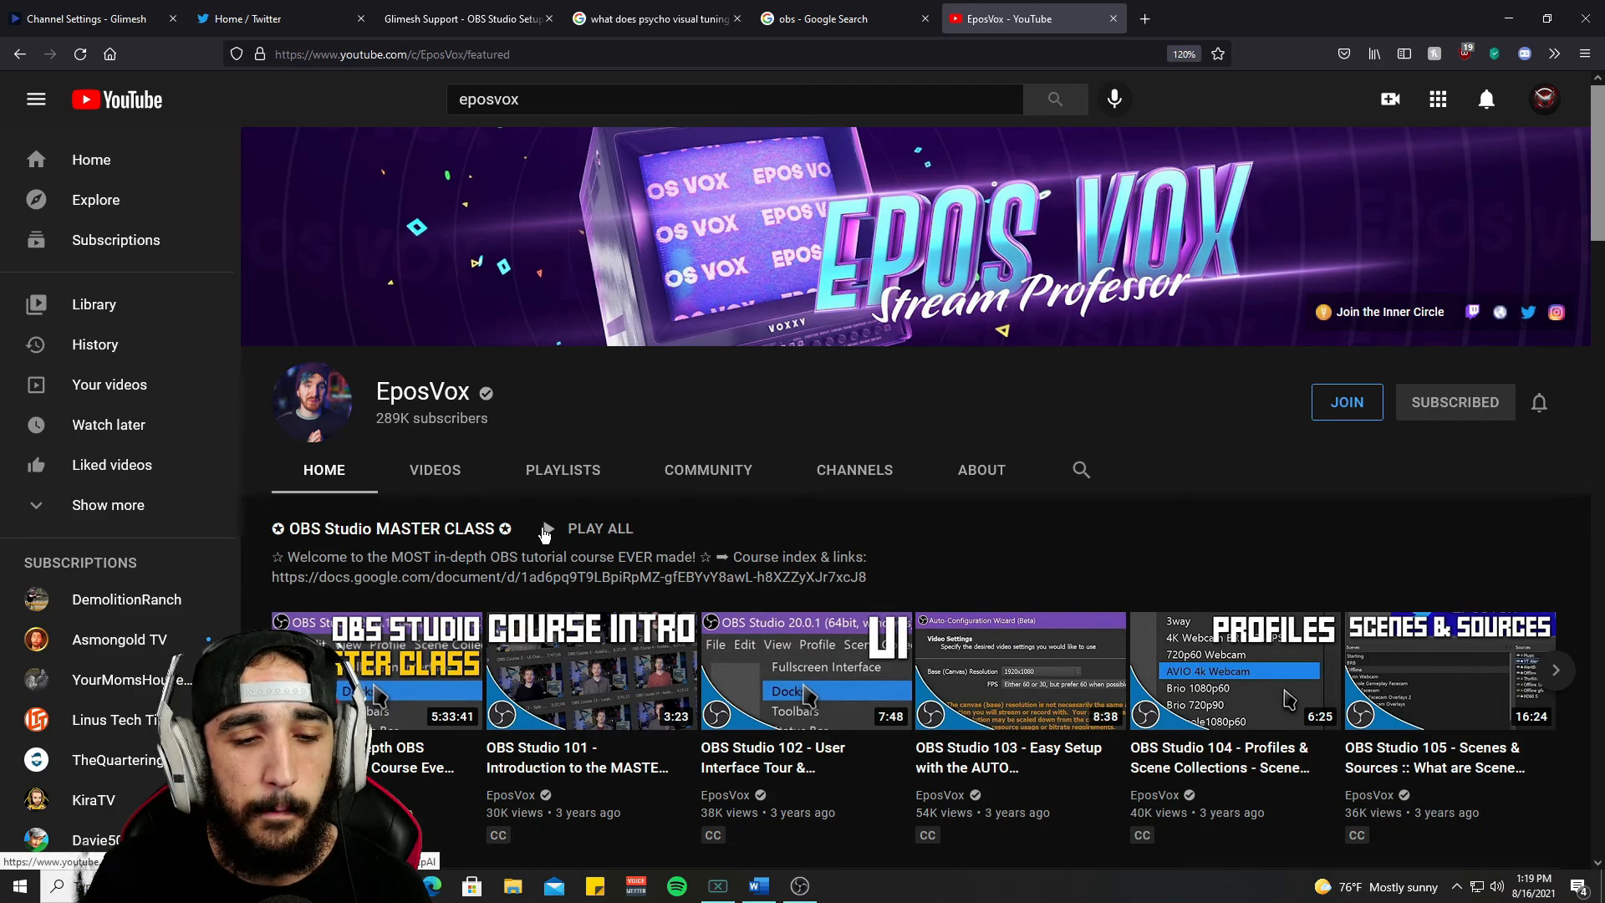
{"action": "scroll", "coordinate": [585, 535], "scroll_direction": "down", "scroll_amount": 2}
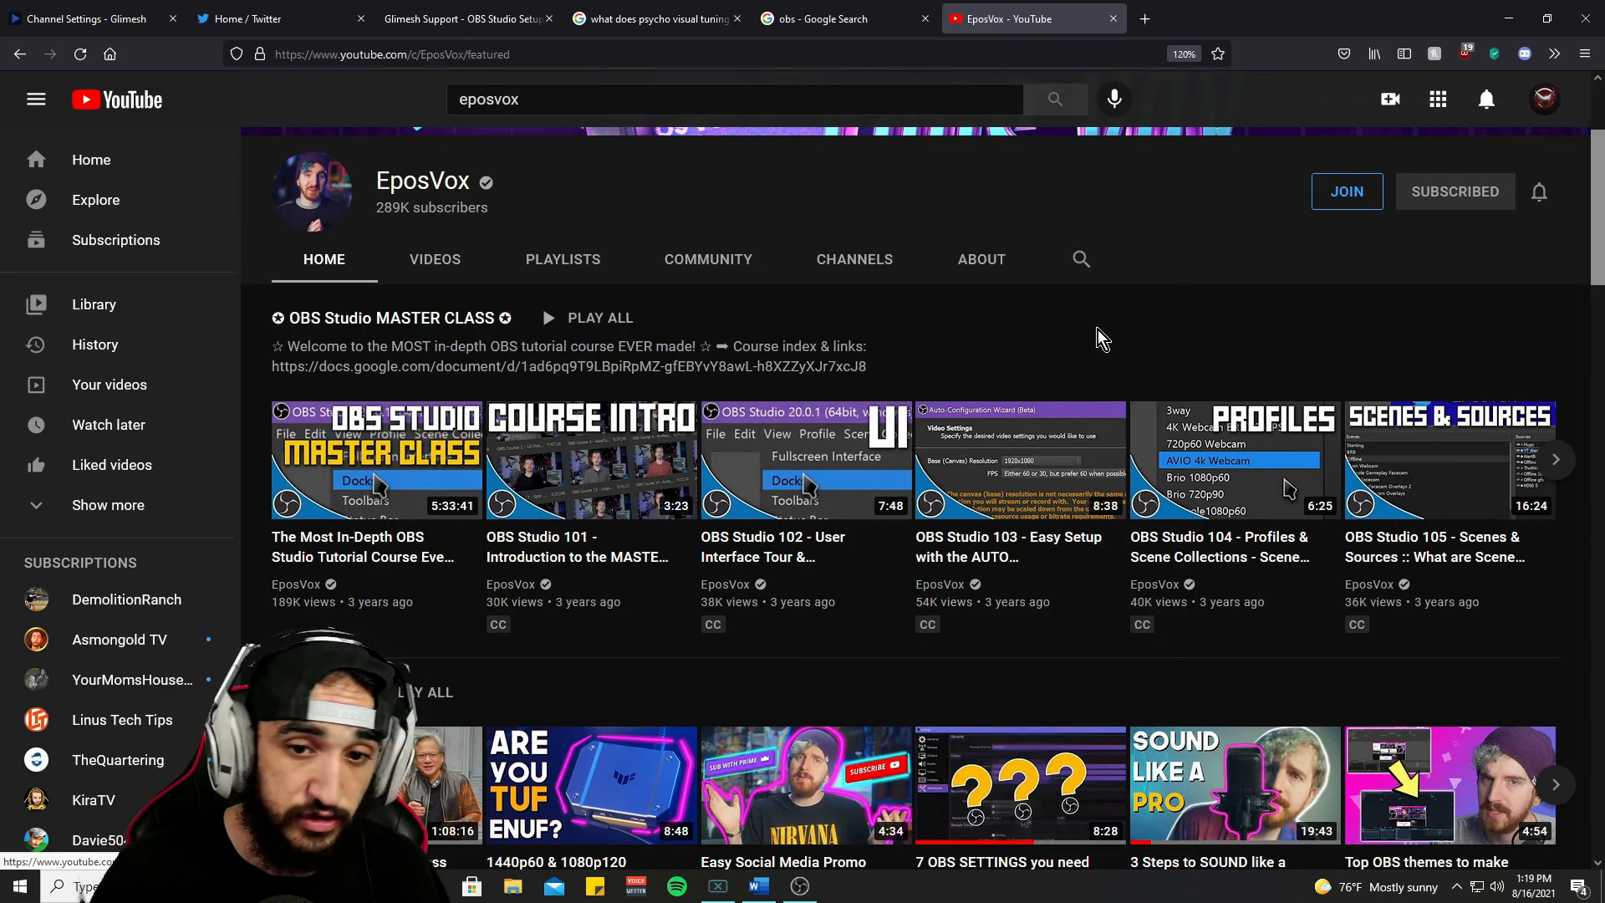
{"action": "scroll", "coordinate": [1086, 333], "scroll_direction": "down", "scroll_amount": 10}
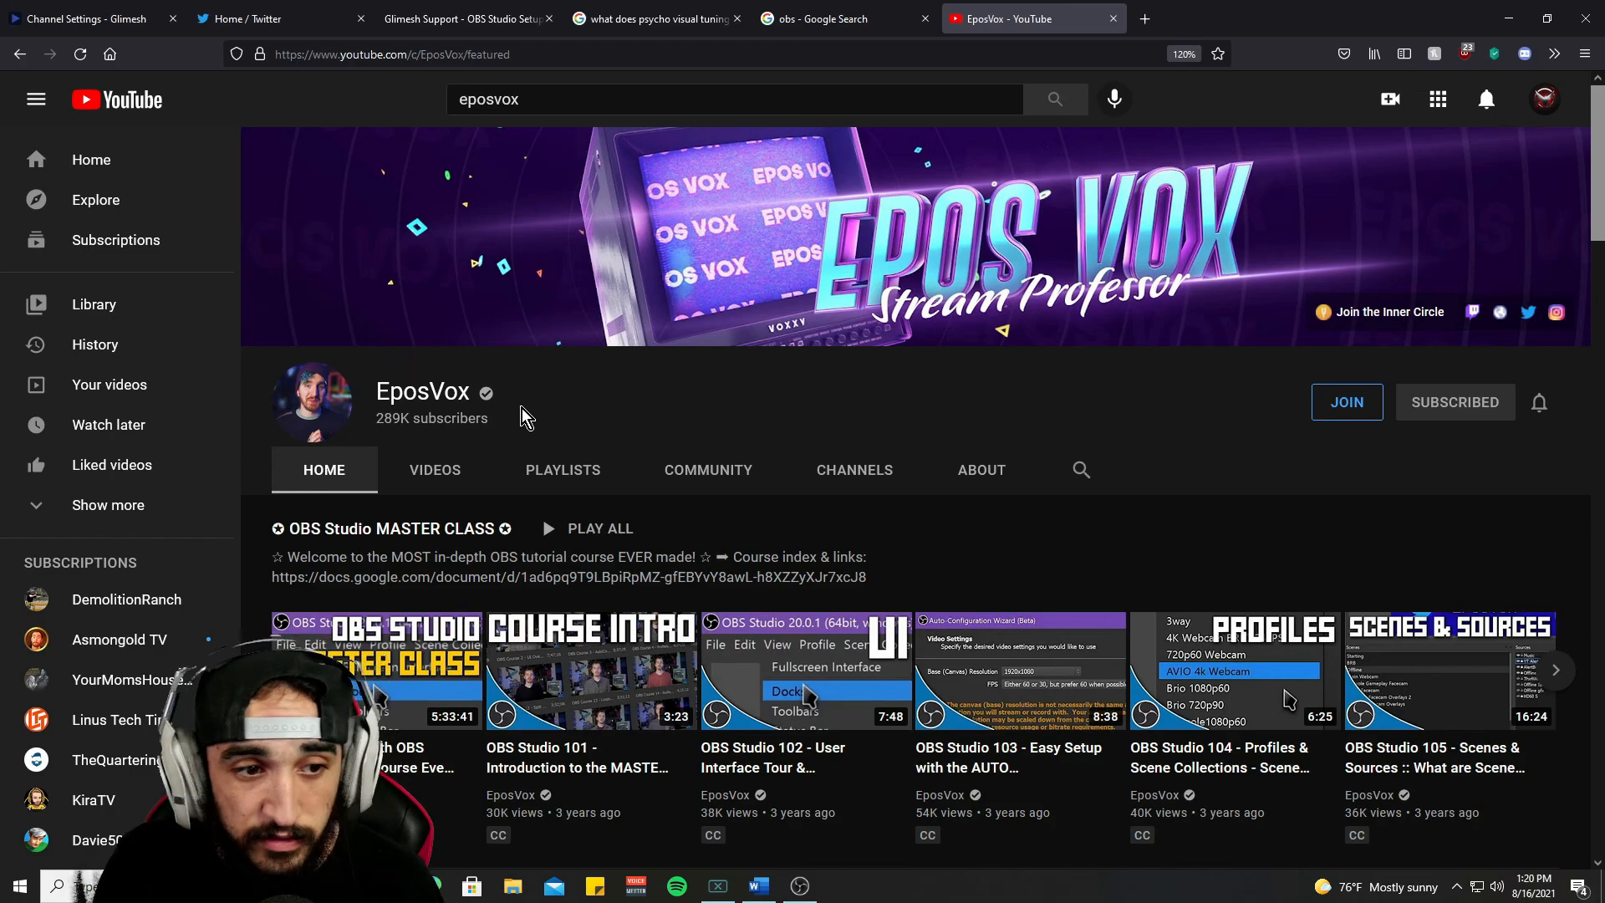
{"action": "scroll", "coordinate": [888, 389], "scroll_direction": "down", "scroll_amount": 3}
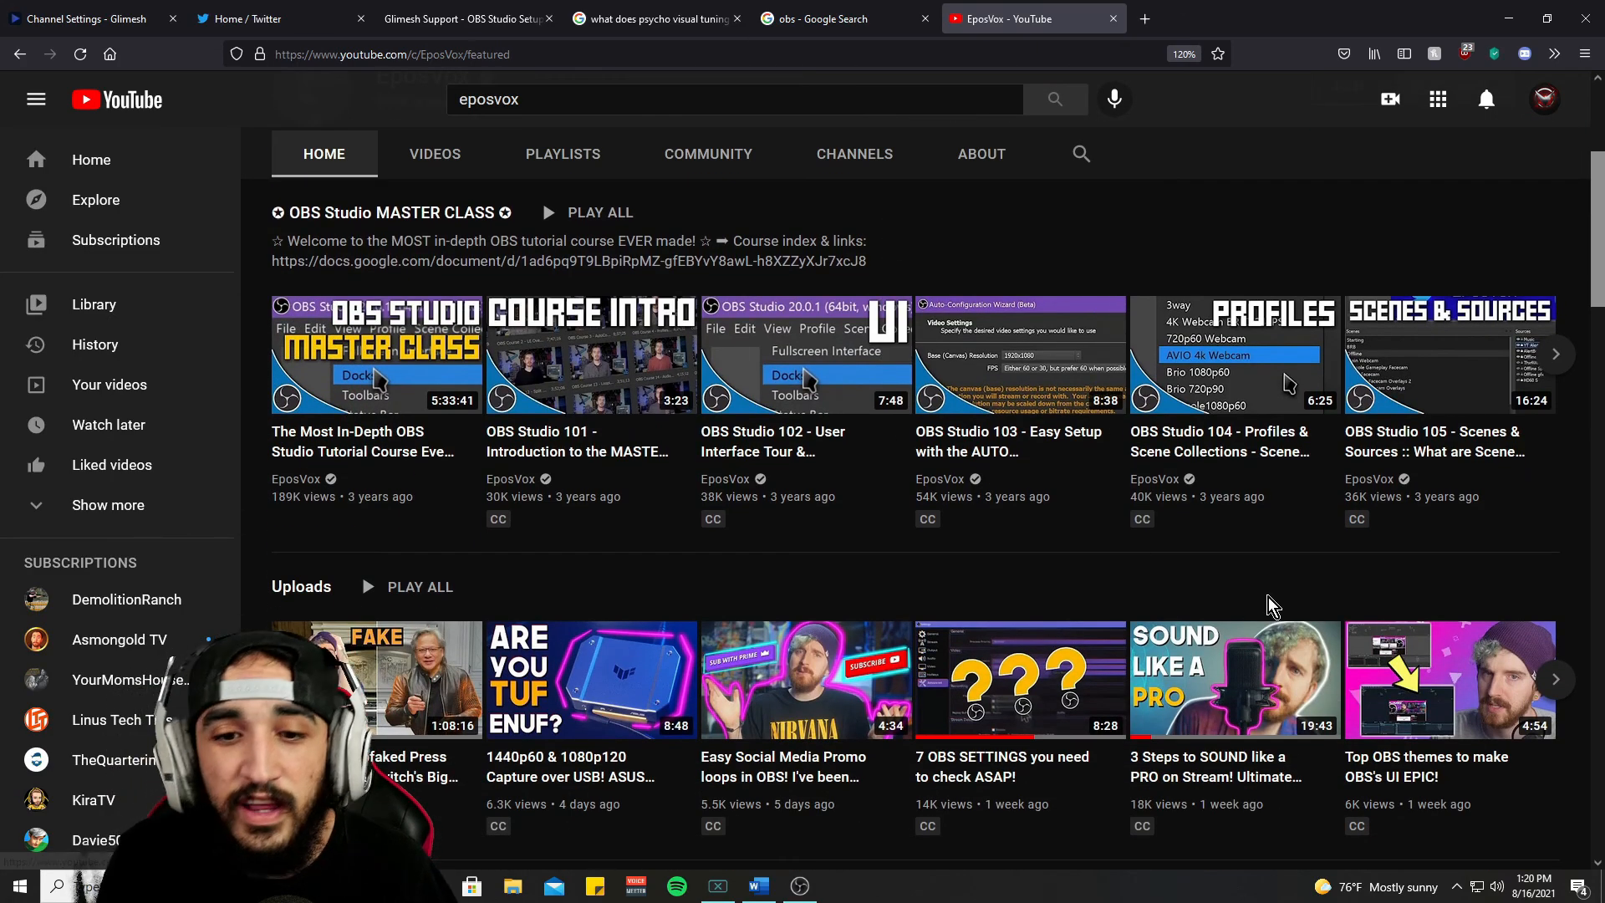
{"action": "scroll", "coordinate": [1222, 704], "scroll_direction": "up", "scroll_amount": 3}
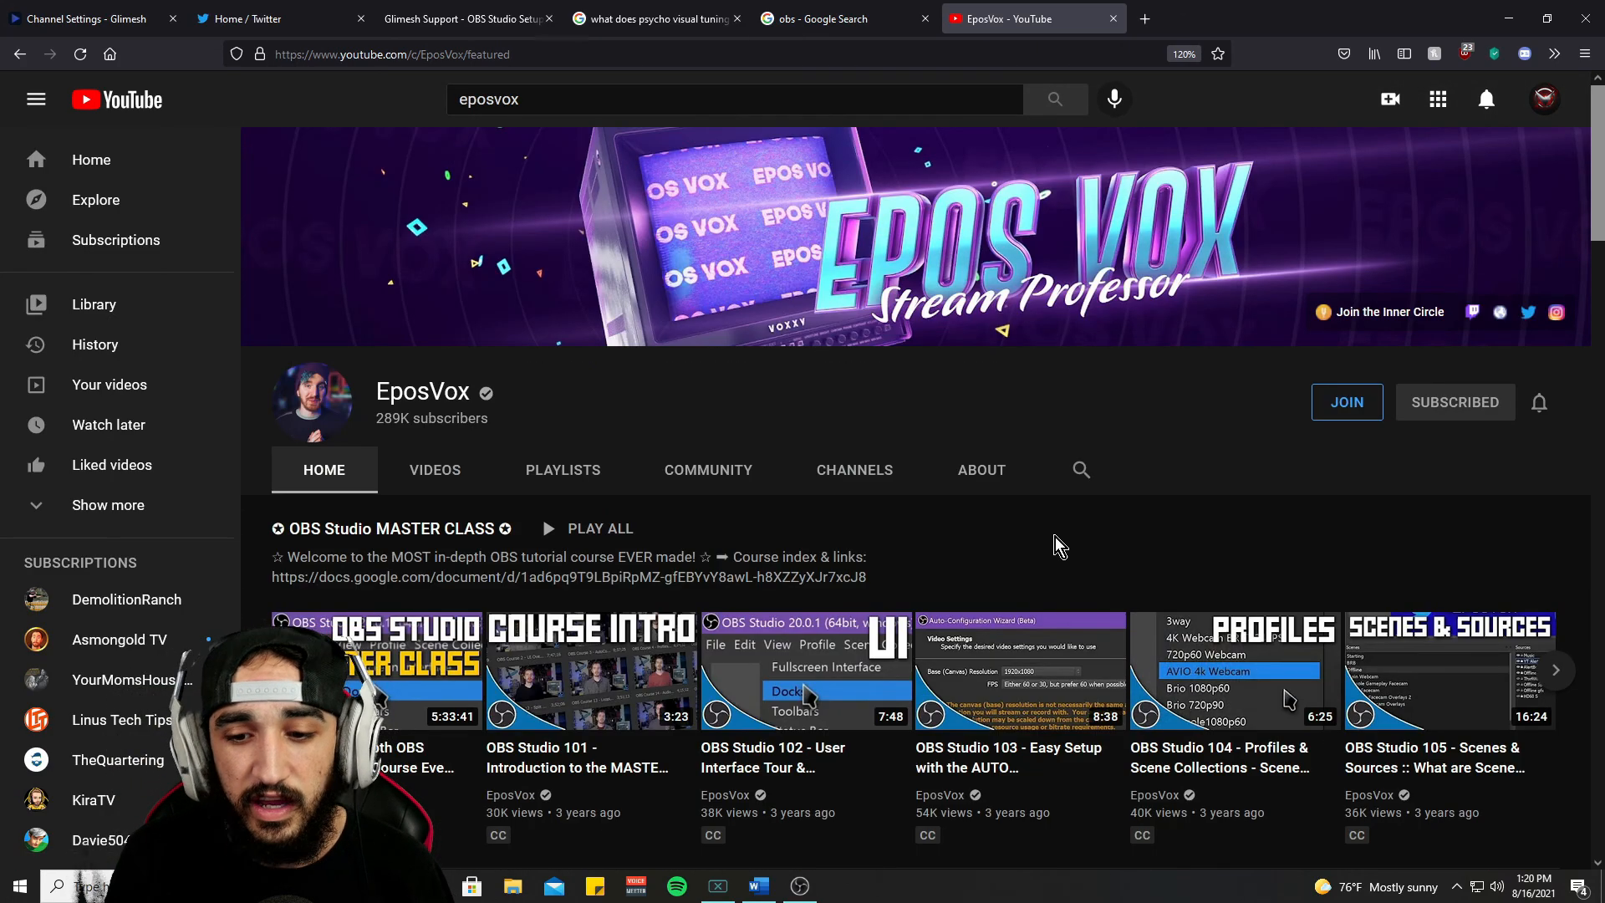